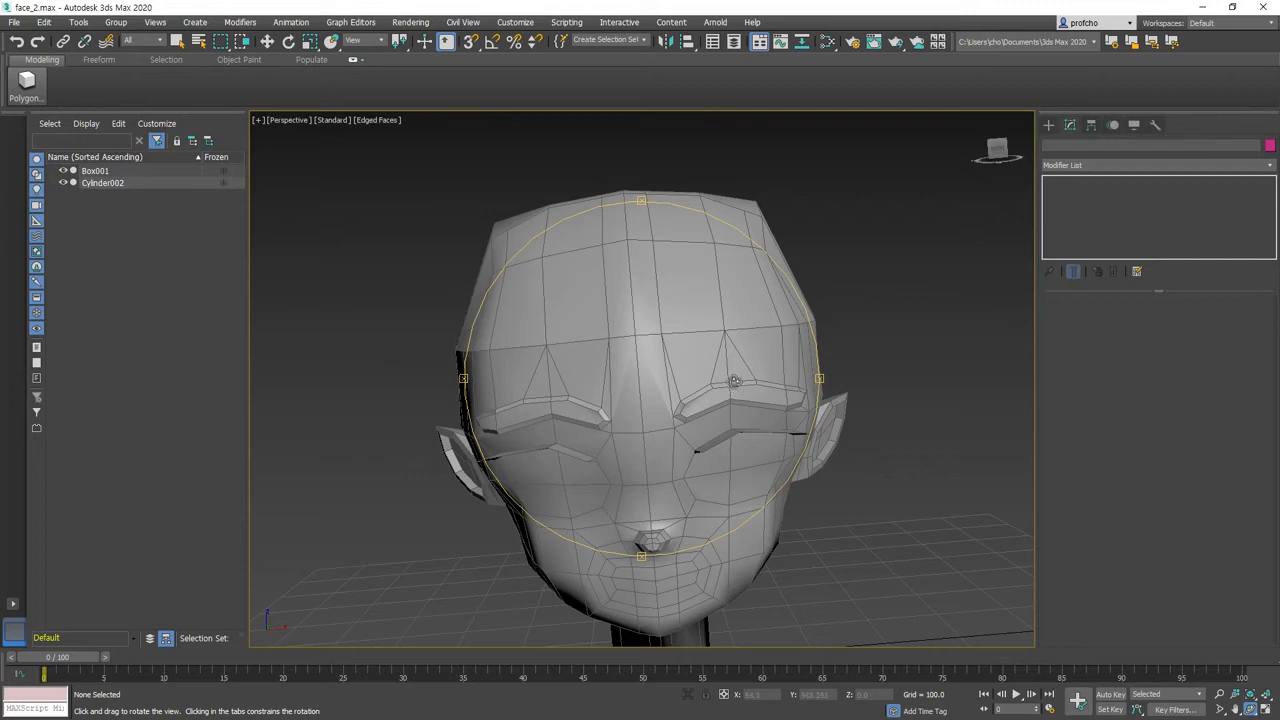
# - Switch the viewport to the Right view around the head and activate the Line tool among the spline shapes
pyautogui.click(287, 120)
pyautogui.click(318, 266)
pyautogui.scroll(6, 610, 240)
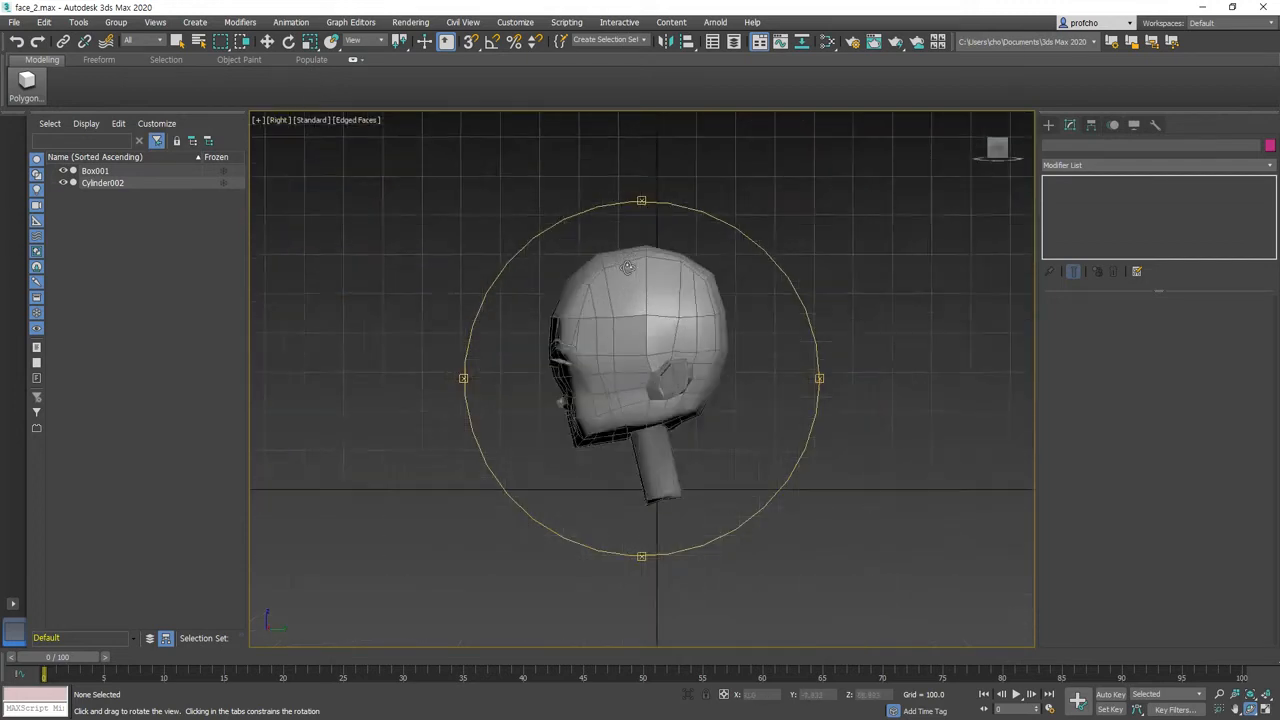
pyautogui.moveTo(566, 209); pyautogui.dragTo(636, 272, button='middle')
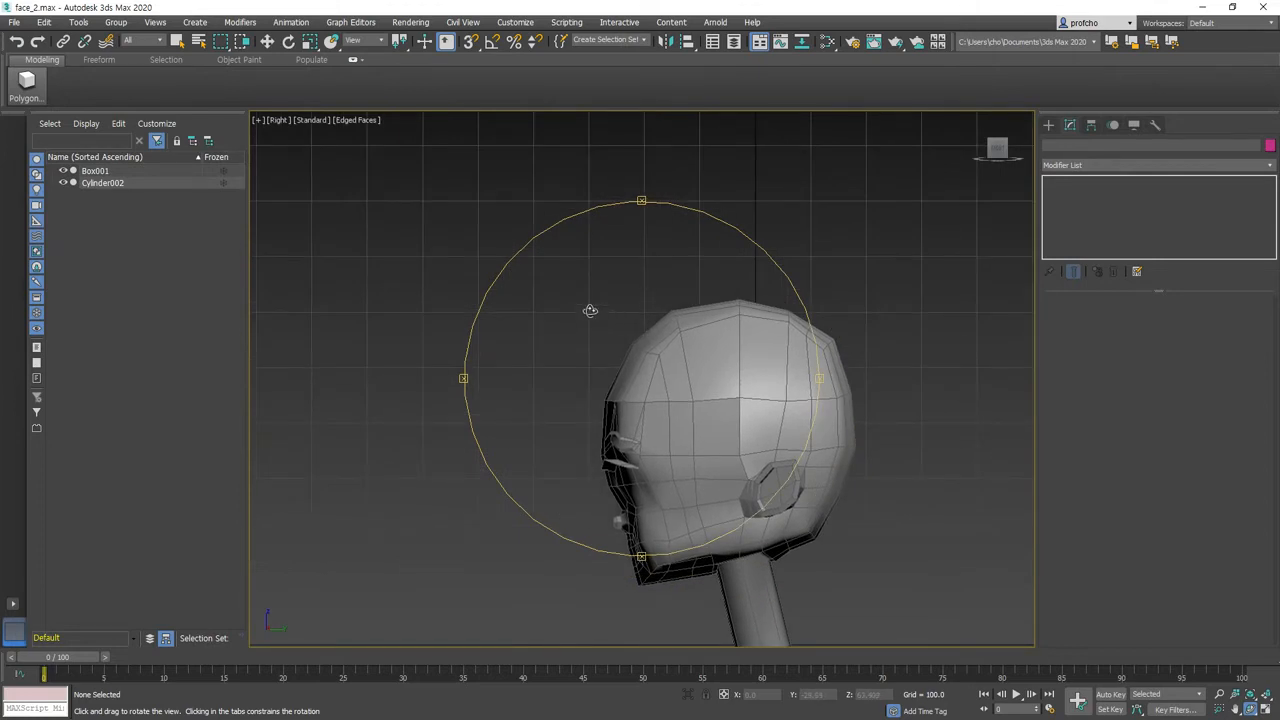
pyautogui.click(1048, 124)
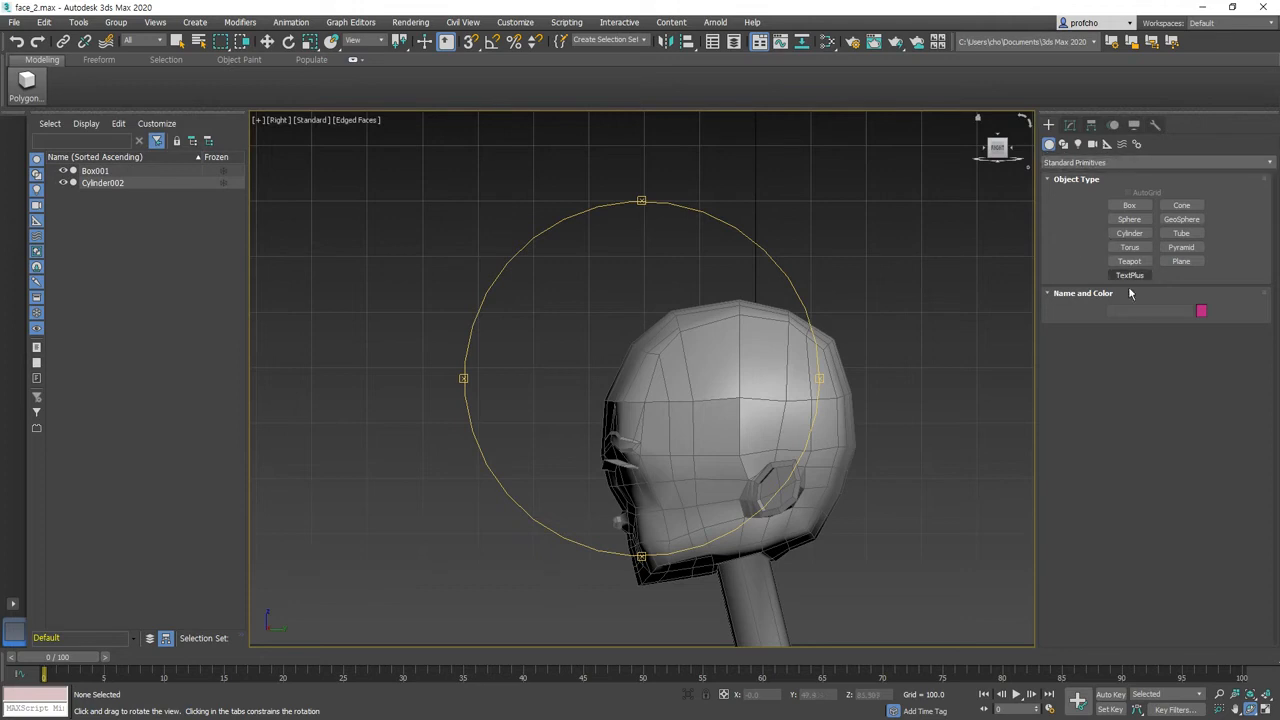
pyautogui.click(1081, 161)
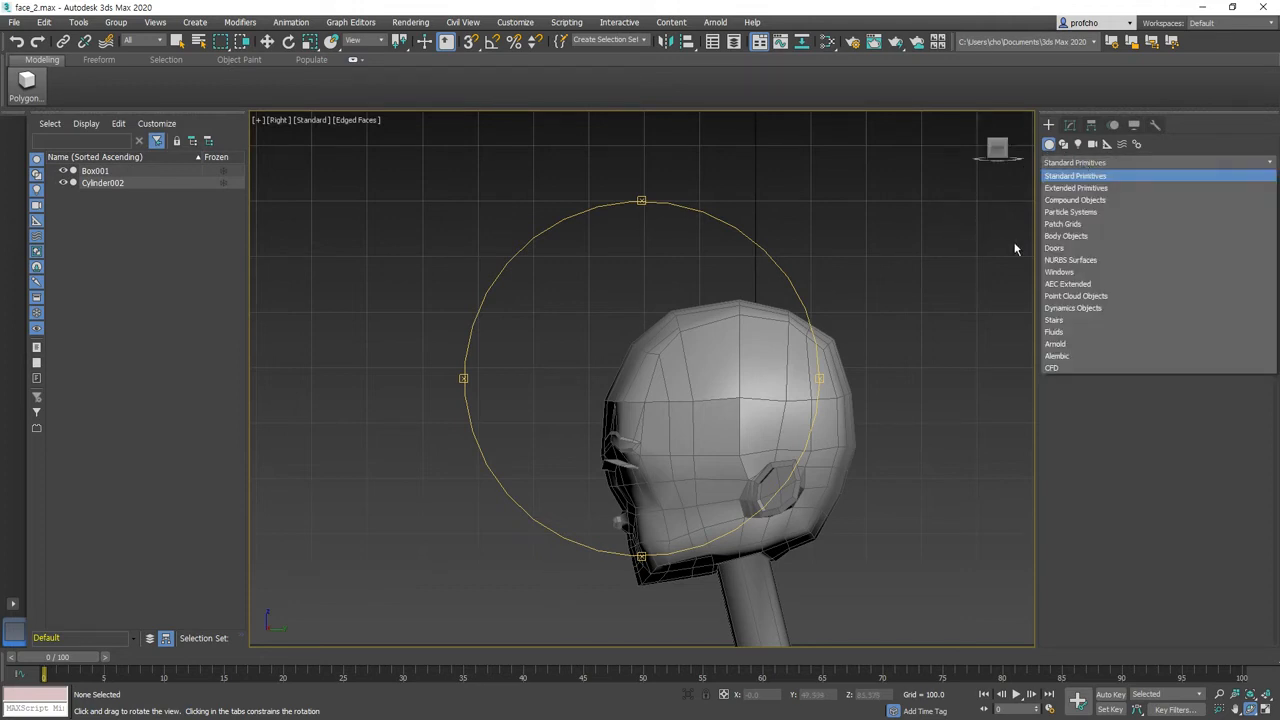
pyautogui.click(1065, 145)
pyautogui.click(1065, 145)
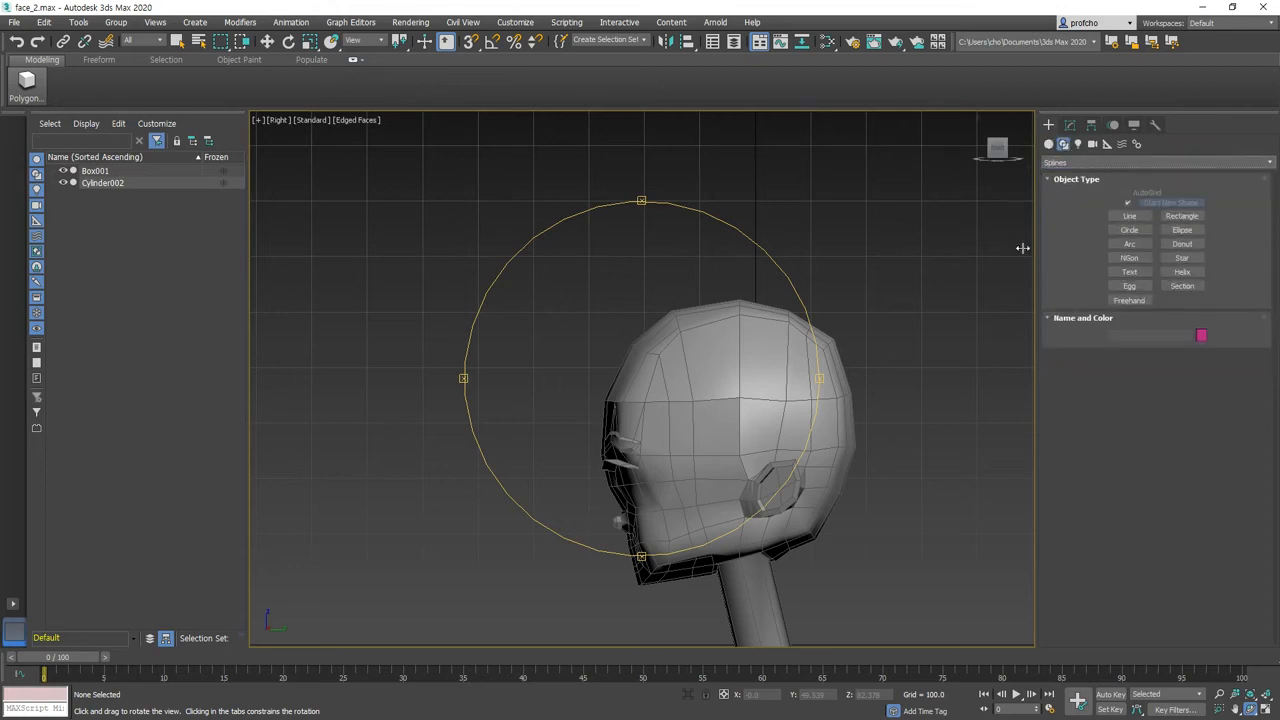
pyautogui.click(1136, 217)
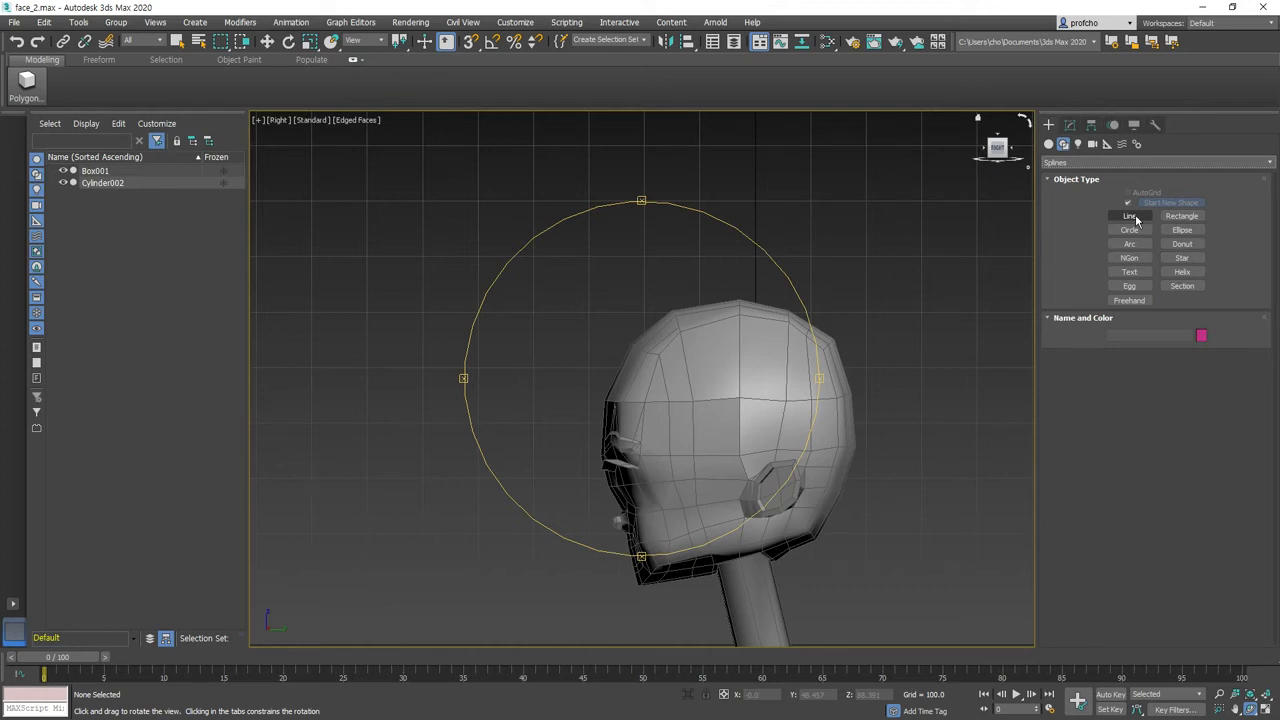
pyautogui.click(1136, 217)
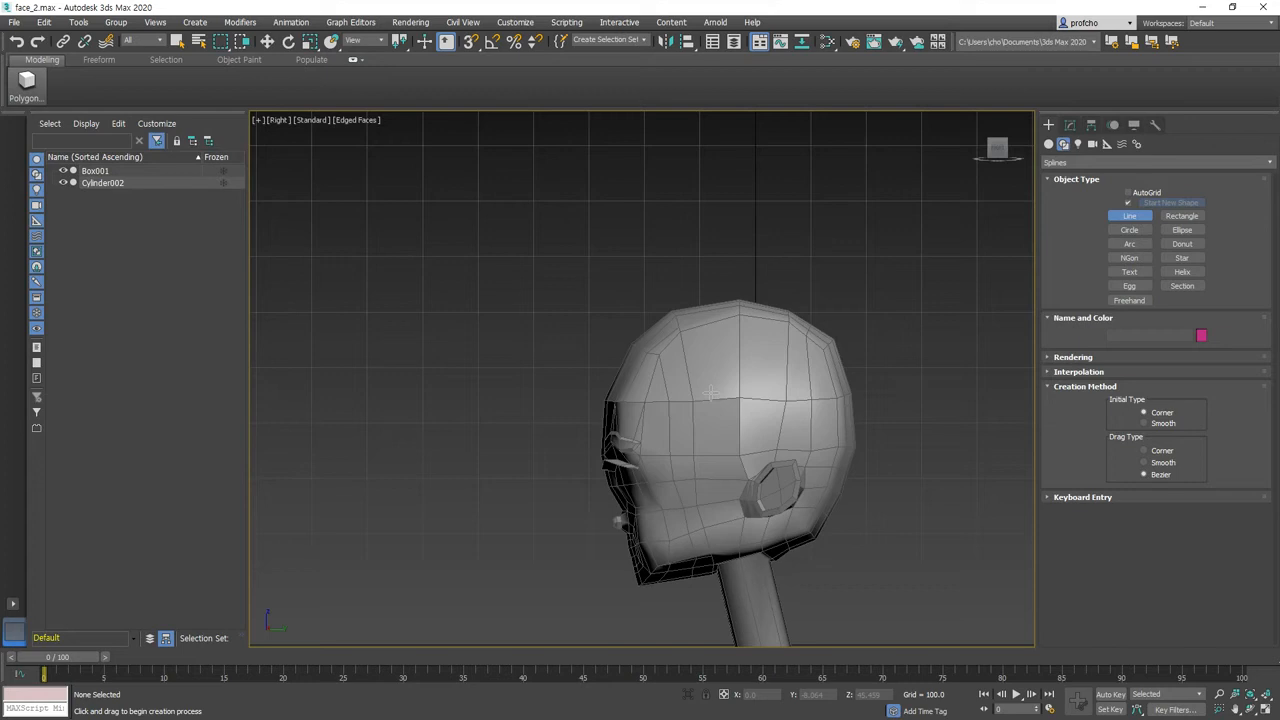
pyautogui.click(734, 282)
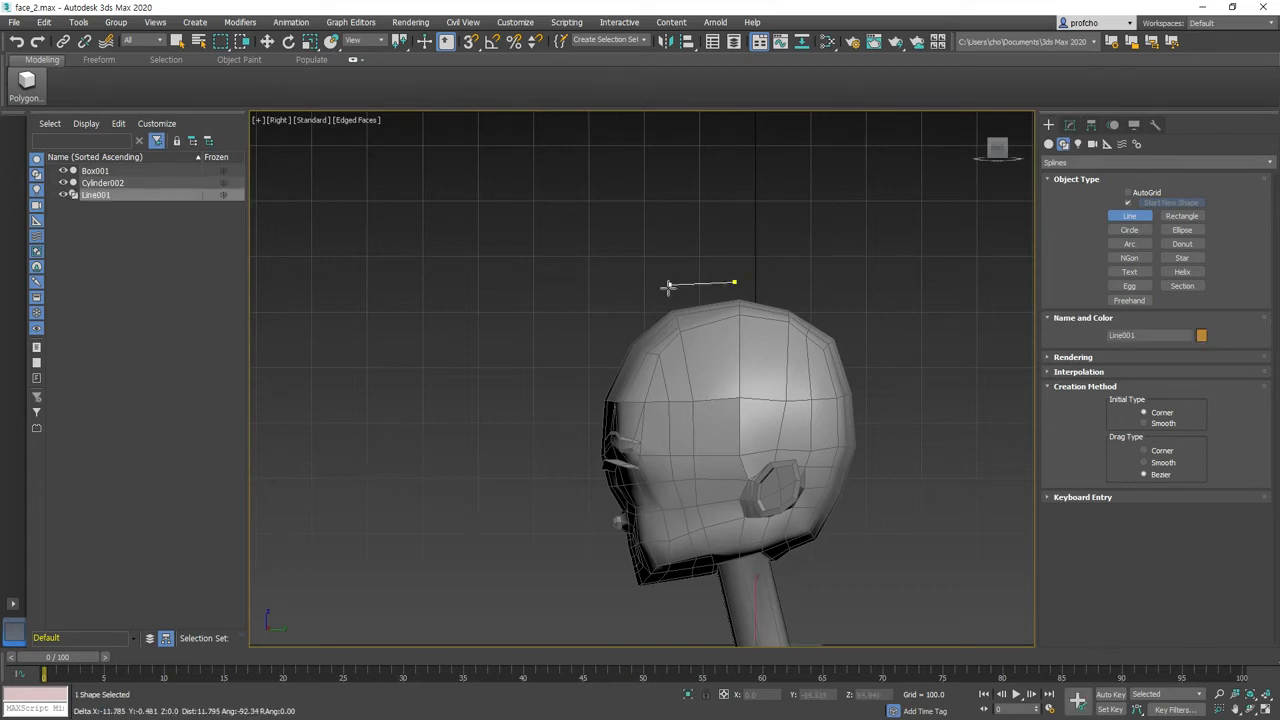
pyautogui.moveTo(669, 275); pyautogui.dragTo(645, 300)
pyautogui.click(637, 314)
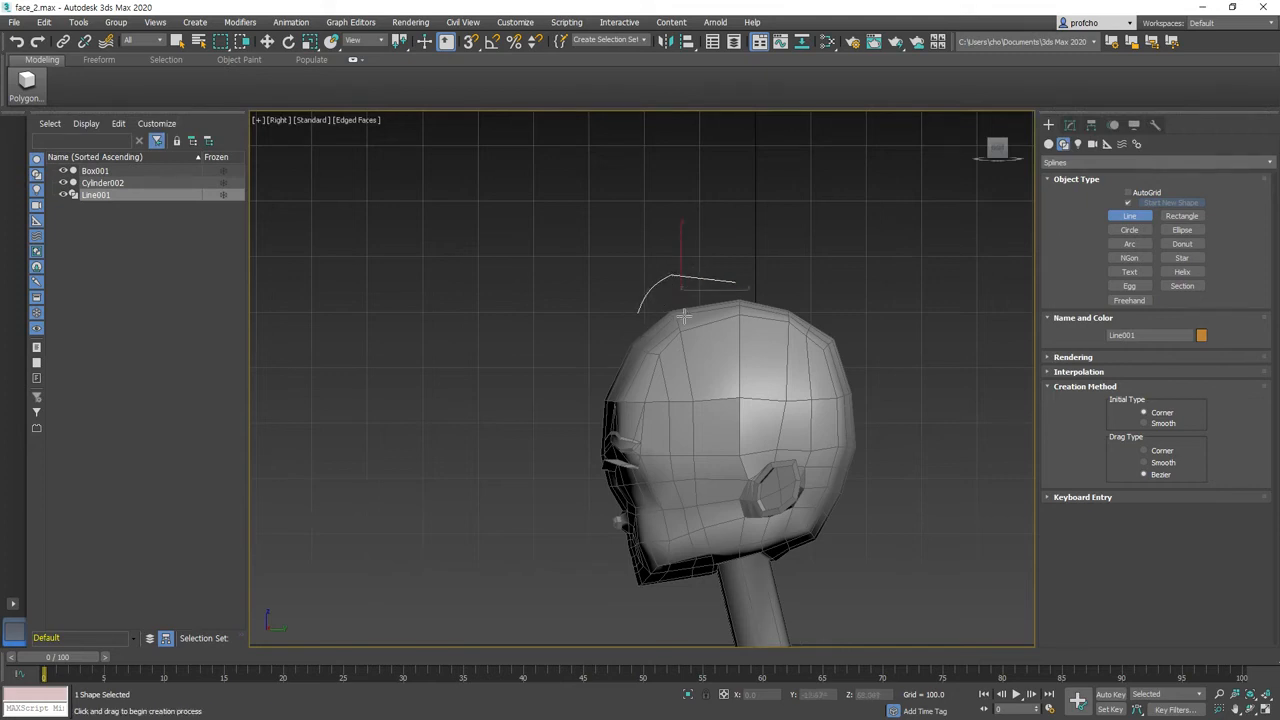
pyautogui.press('w')
pyautogui.press('Delete')
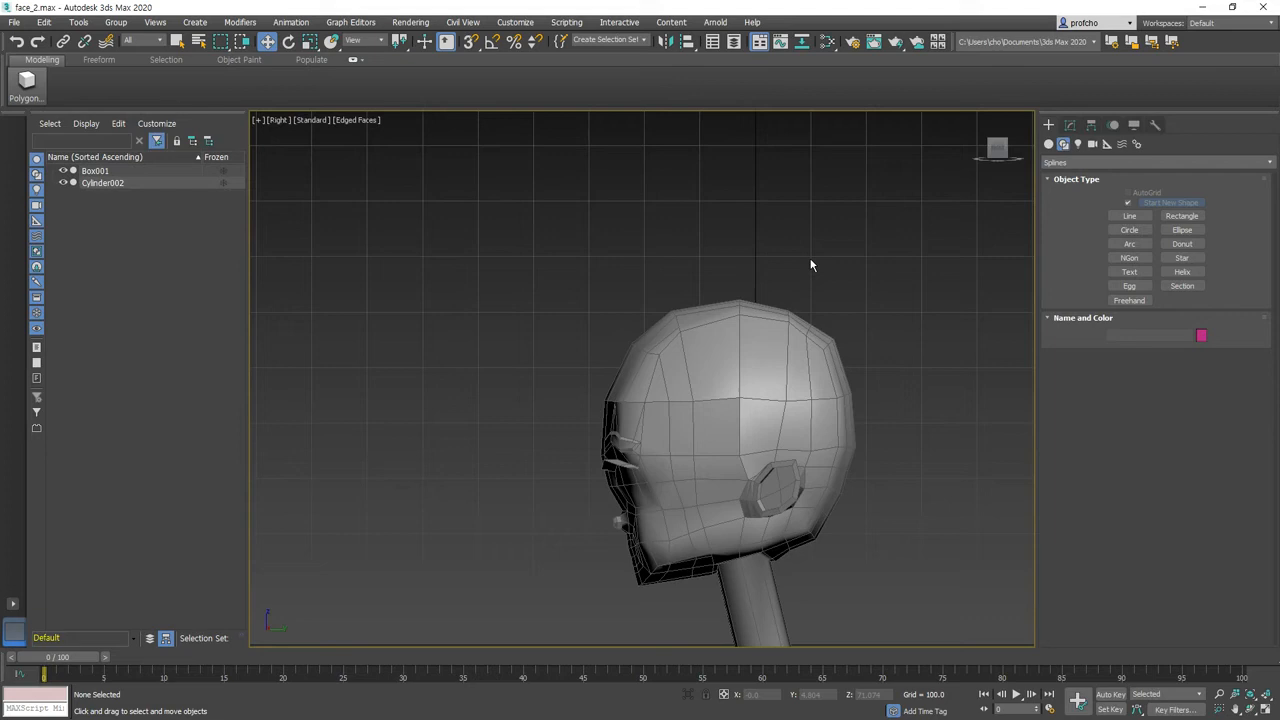
# - Draw a four-point practice line with Bezier curves from above the crown to a point in front of the forehead
pyautogui.click(1129, 216)
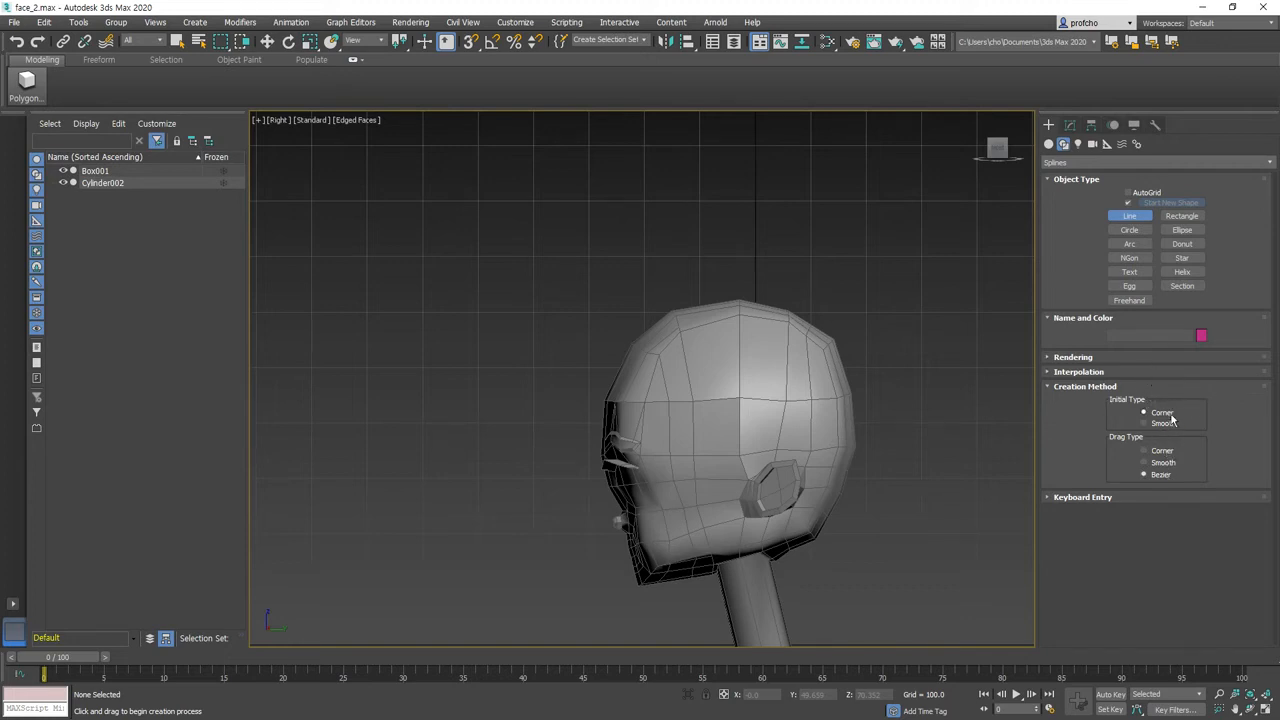
pyautogui.click(788, 265)
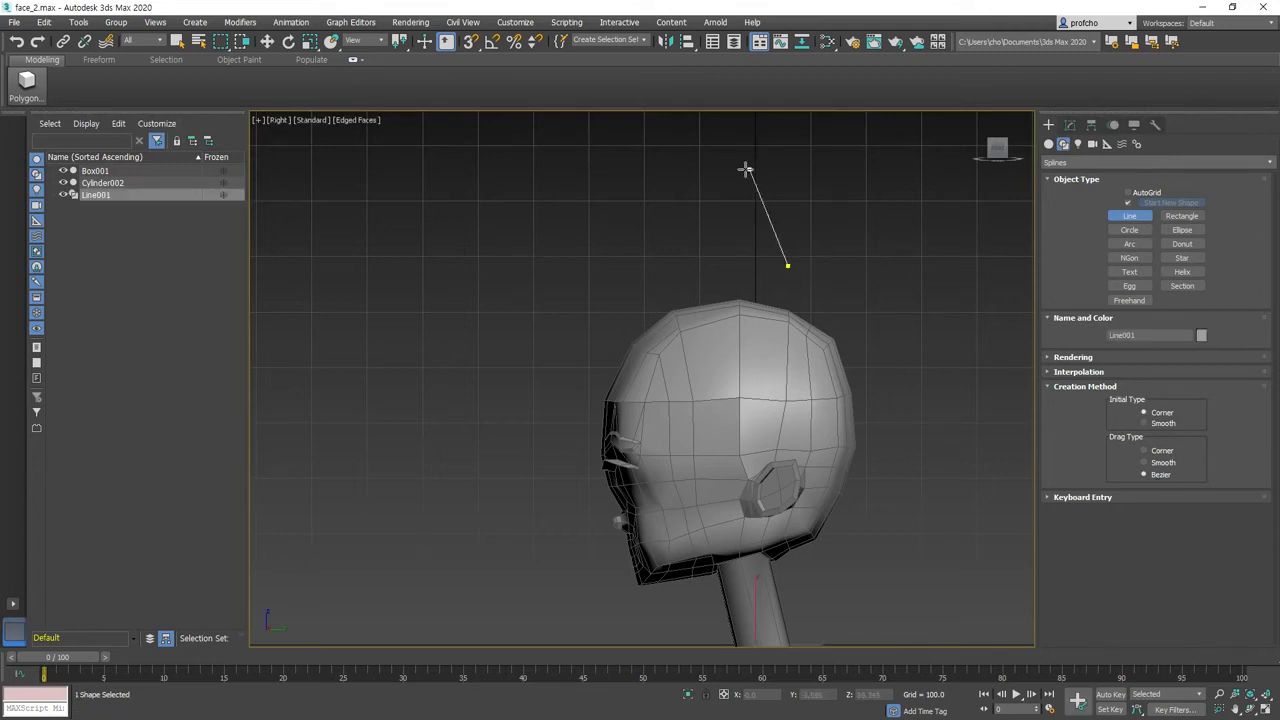
pyautogui.moveTo(692, 251); pyautogui.dragTo(649, 274)
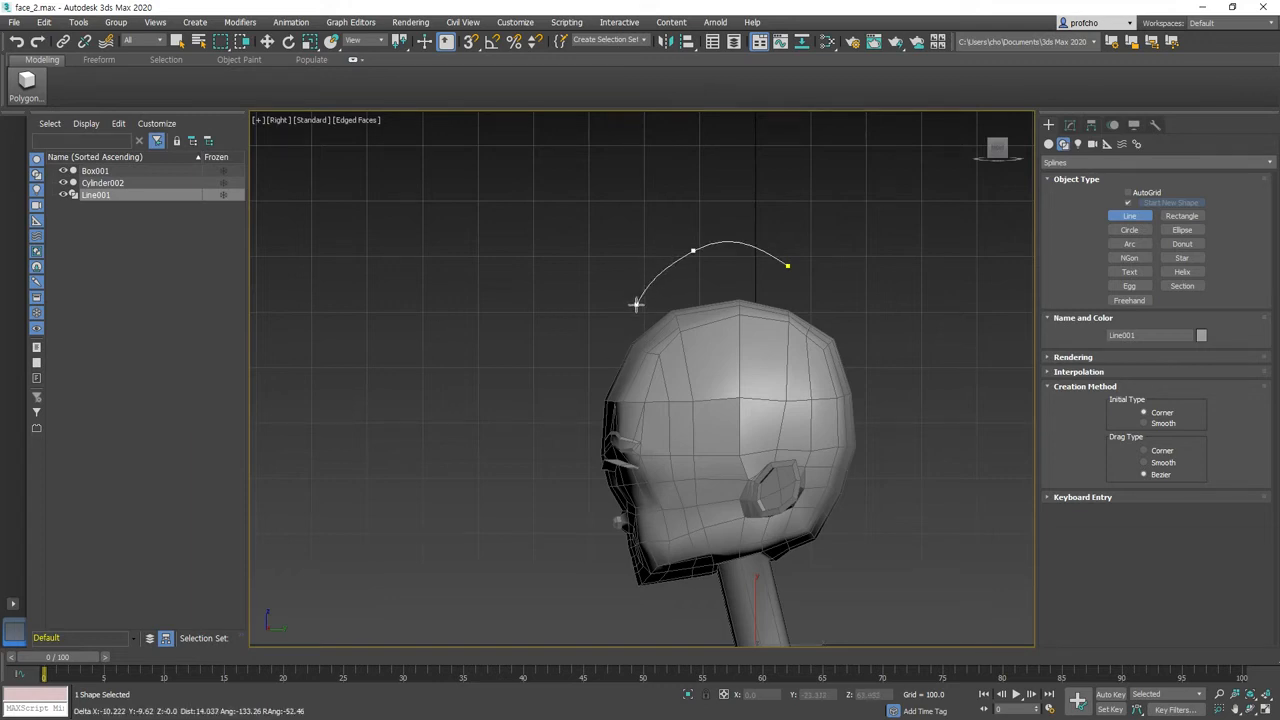
pyautogui.moveTo(616, 306); pyautogui.dragTo(551, 343)
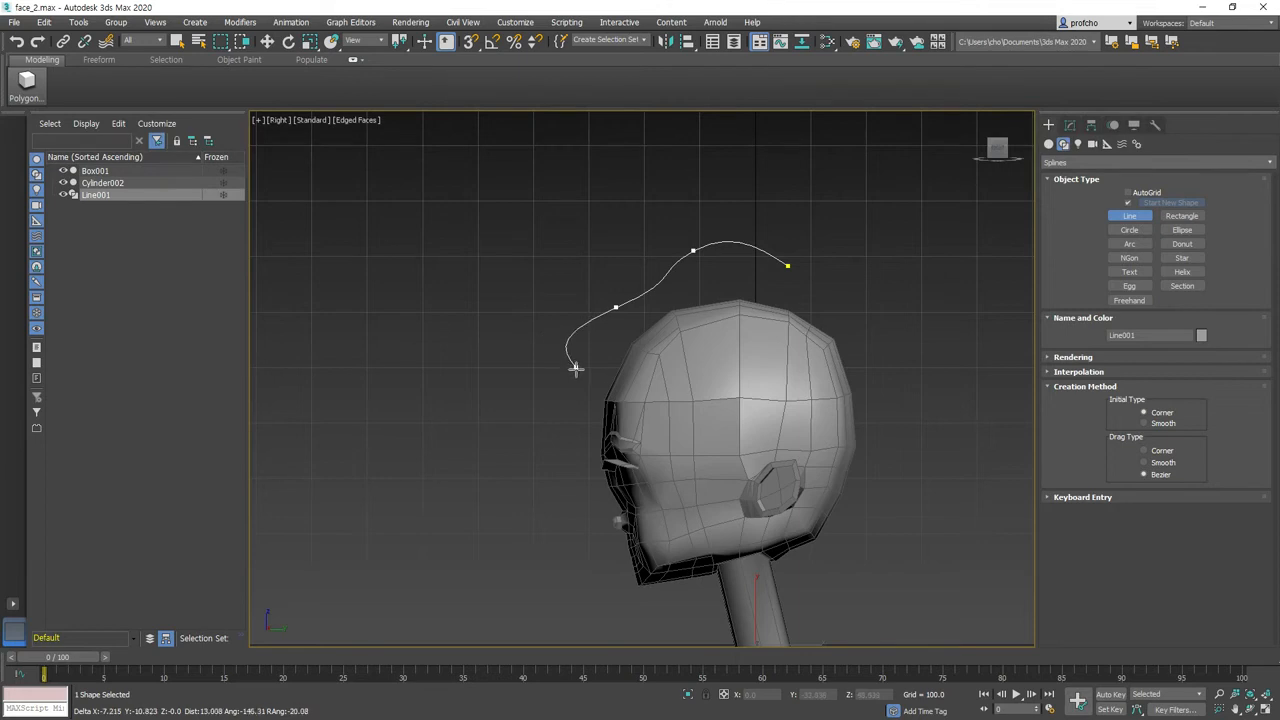
pyautogui.click(563, 378)
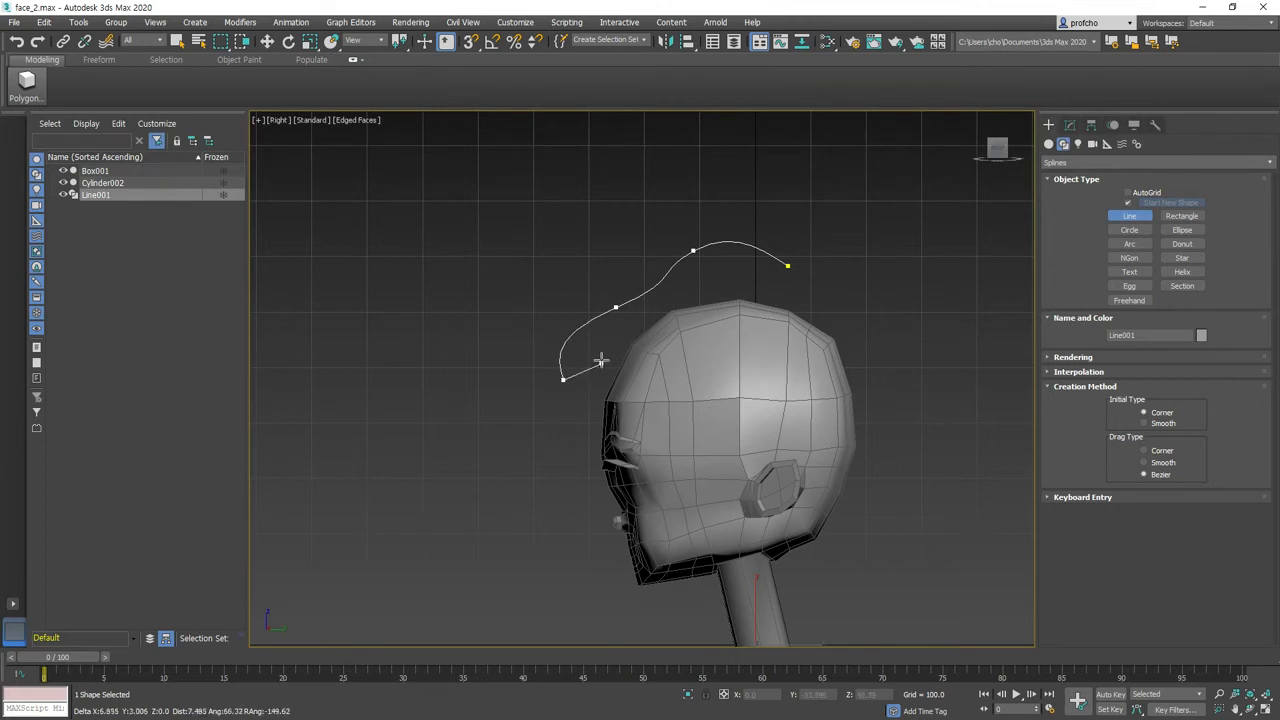
pyautogui.rightClick(601, 352)
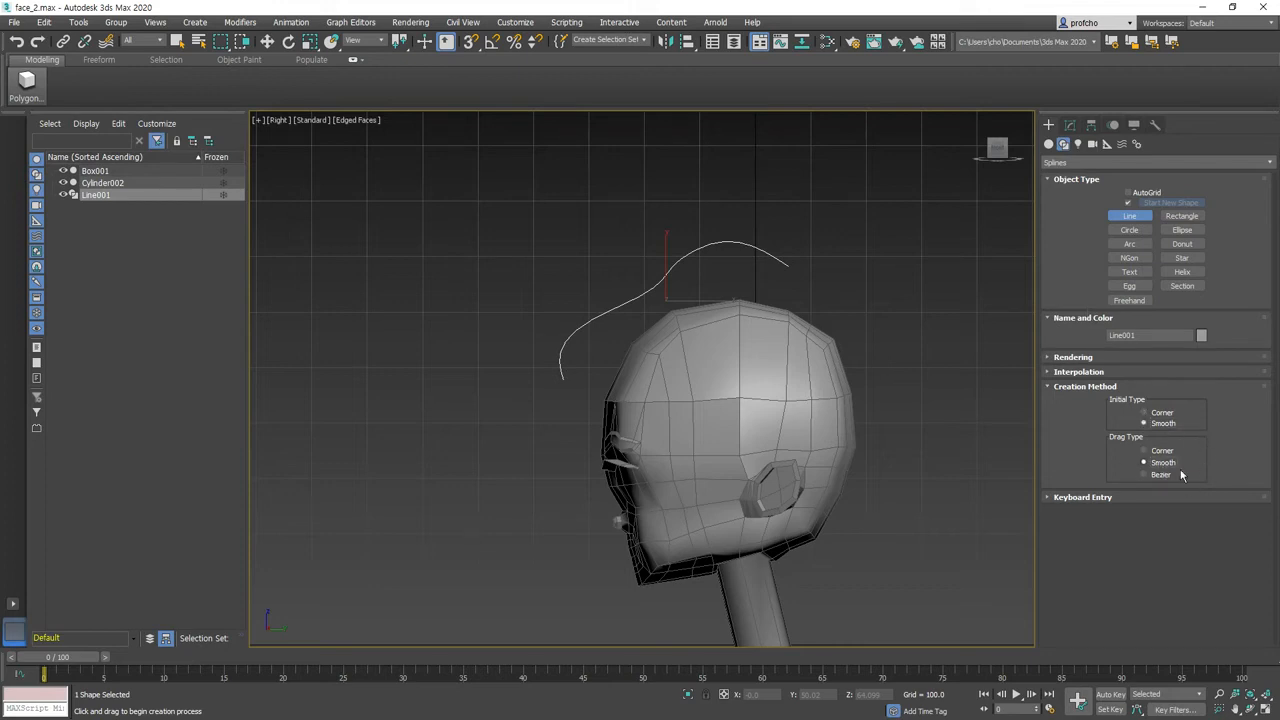
# - Draw a seven-point wavy practice line above and in front of the head with Smooth initial and drag types
pyautogui.click(741, 178)
pyautogui.click(650, 185)
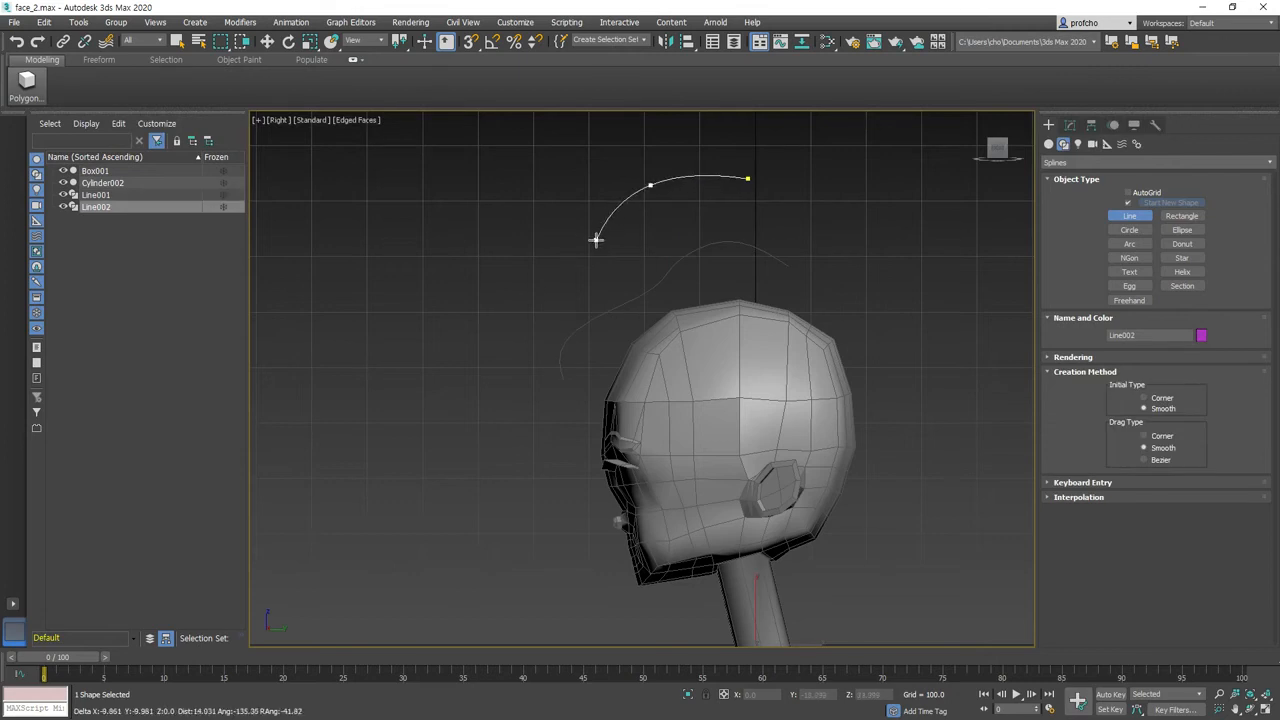
pyautogui.click(582, 247)
pyautogui.click(537, 303)
pyautogui.click(469, 243)
pyautogui.click(433, 258)
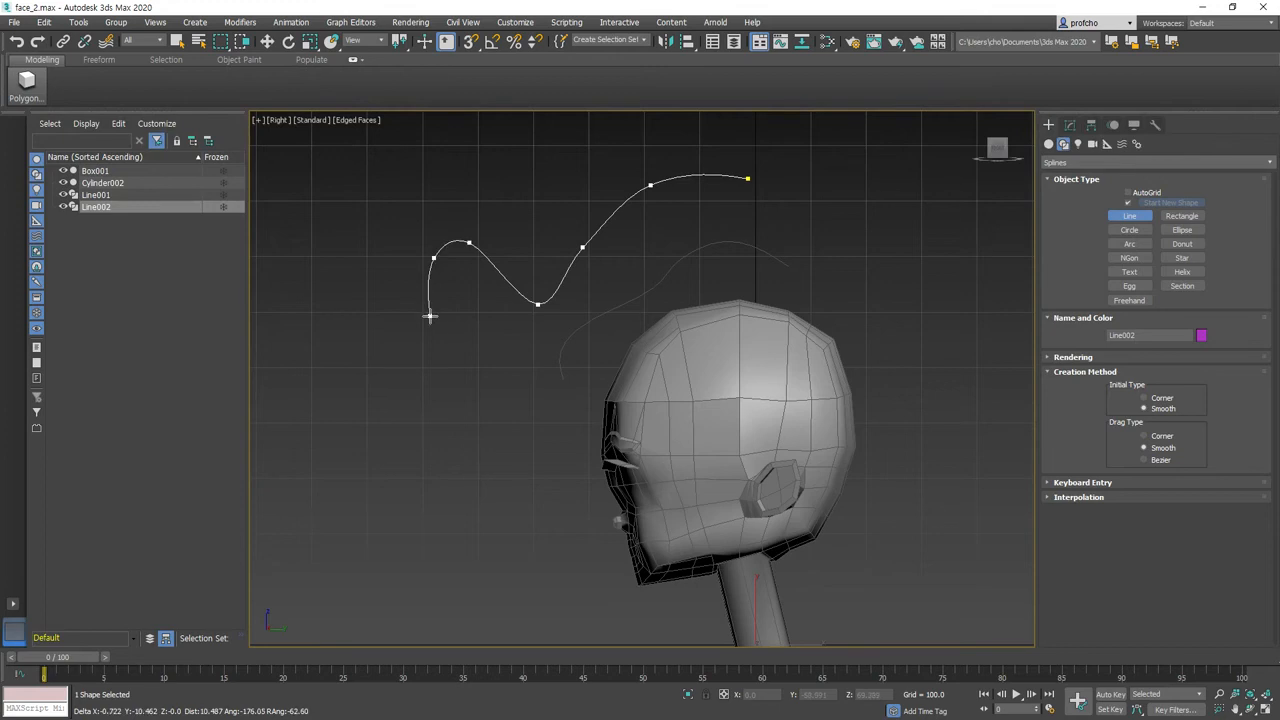
pyautogui.click(422, 320)
pyautogui.rightClick(500, 312)
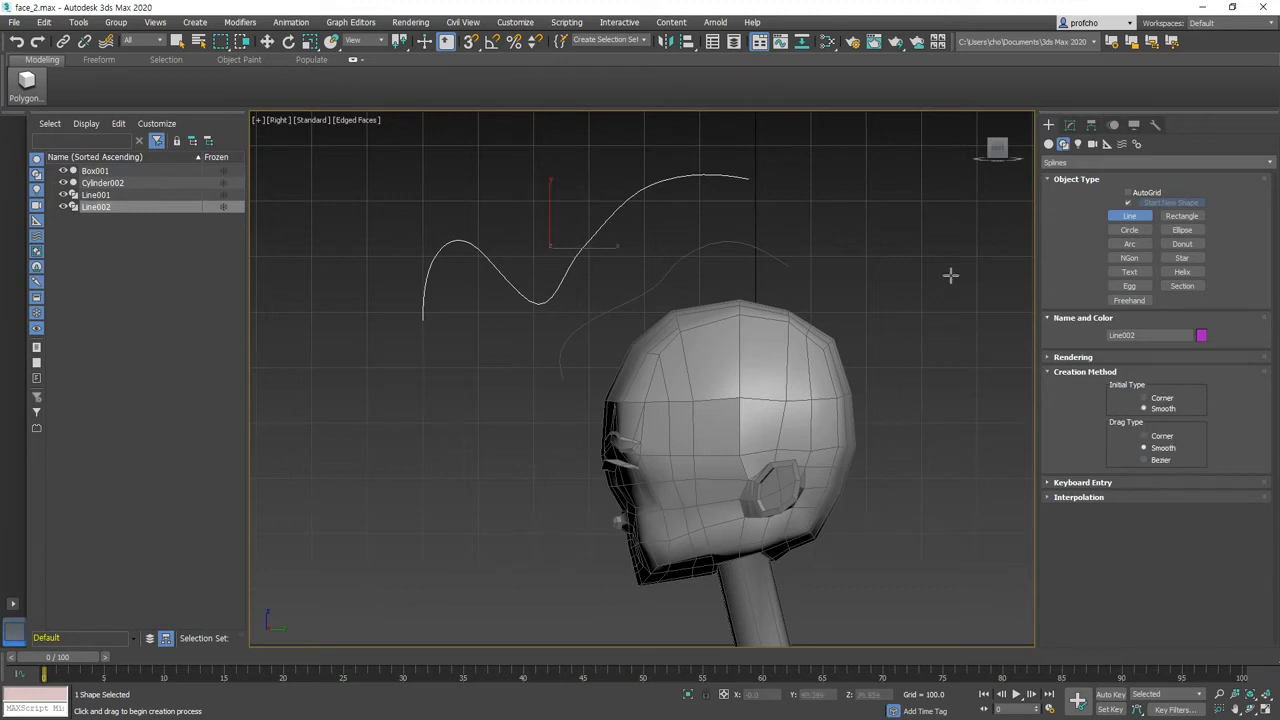
# - Delete both practice lines and leave line creation
pyautogui.press('Delete')
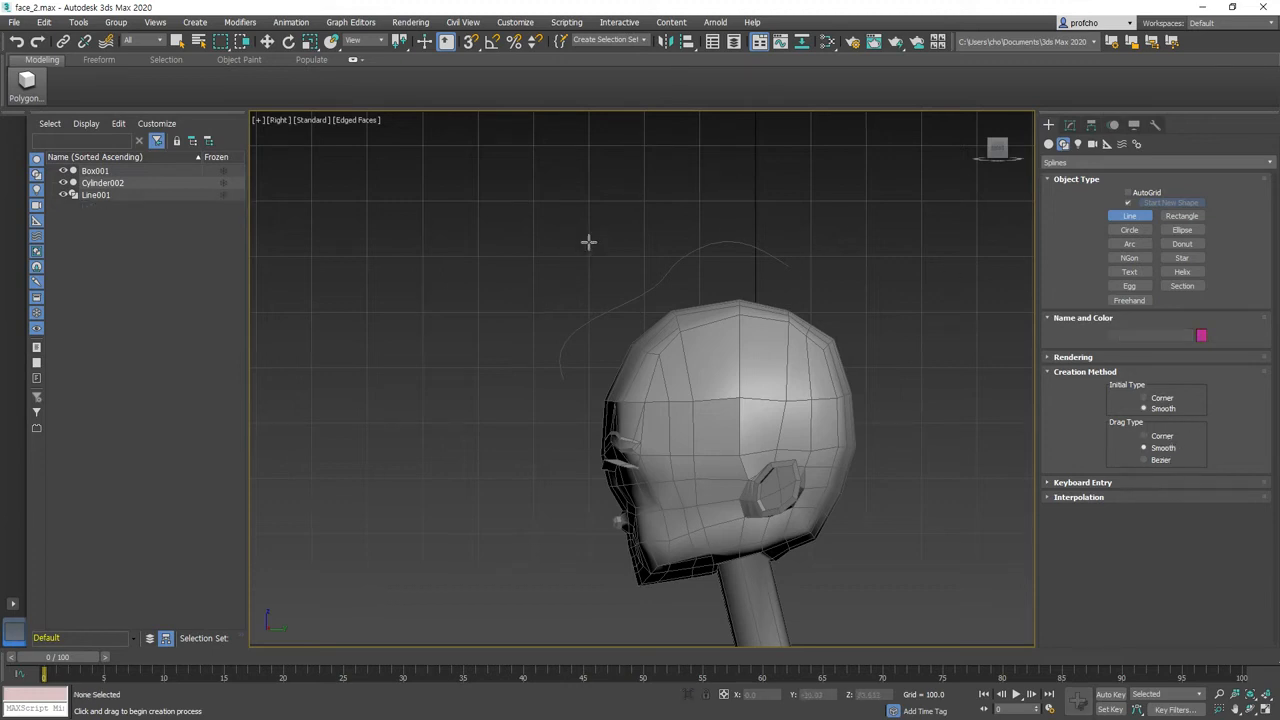
pyautogui.rightClick(730, 286)
pyautogui.click(728, 241)
pyautogui.press('Delete')
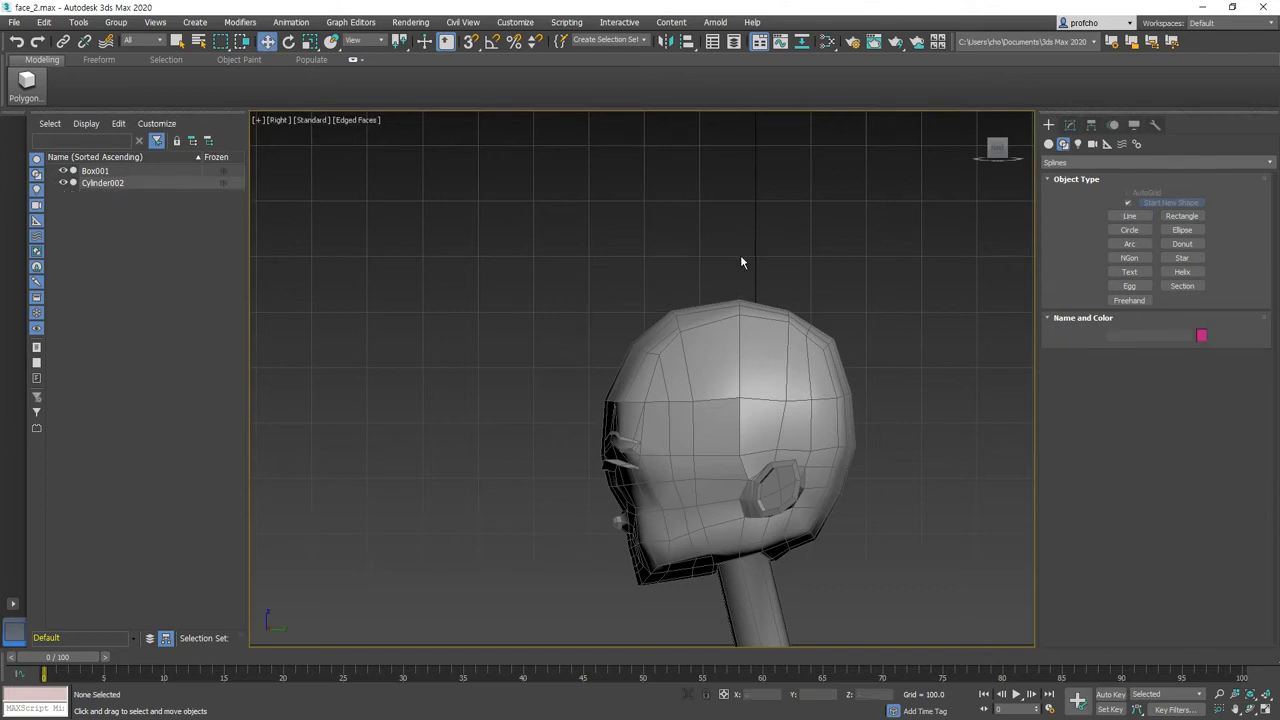
# - Draw a six-point line with Smooth initial and drag types from above the crown to the forehead, and move it closer to the head
pyautogui.click(1129, 216)
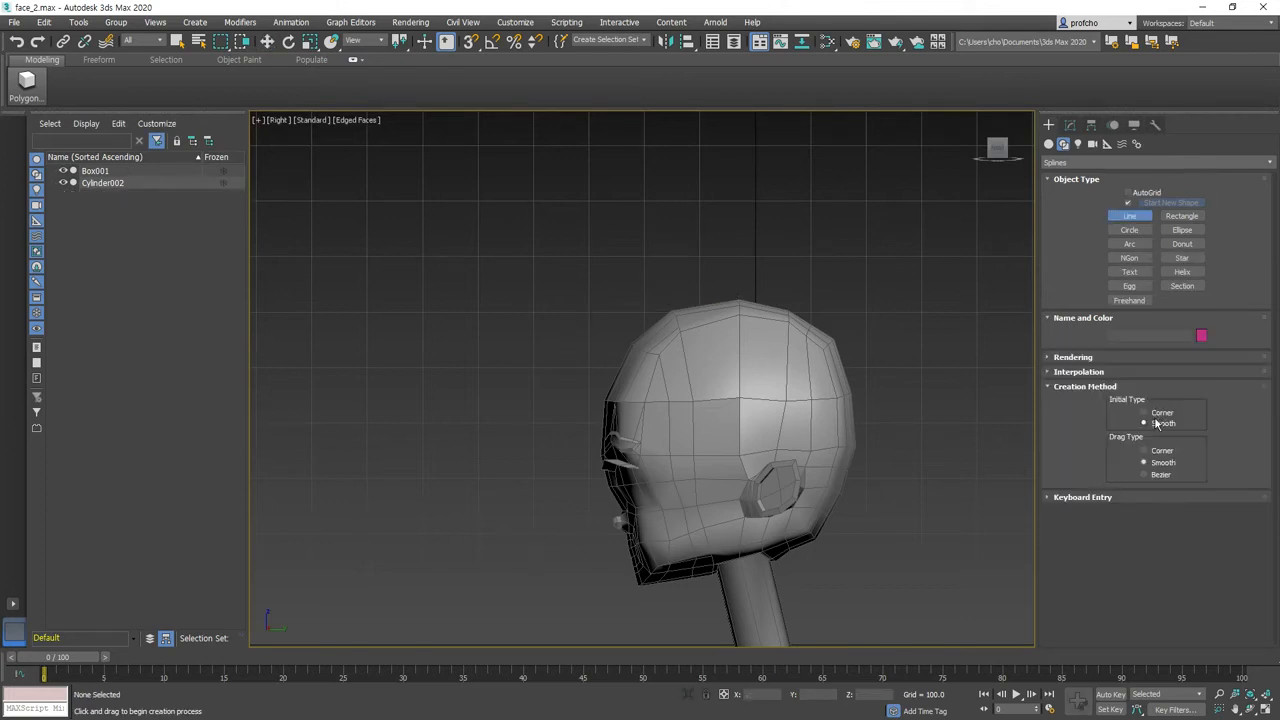
pyautogui.click(734, 257)
pyautogui.click(686, 247)
pyautogui.click(657, 286)
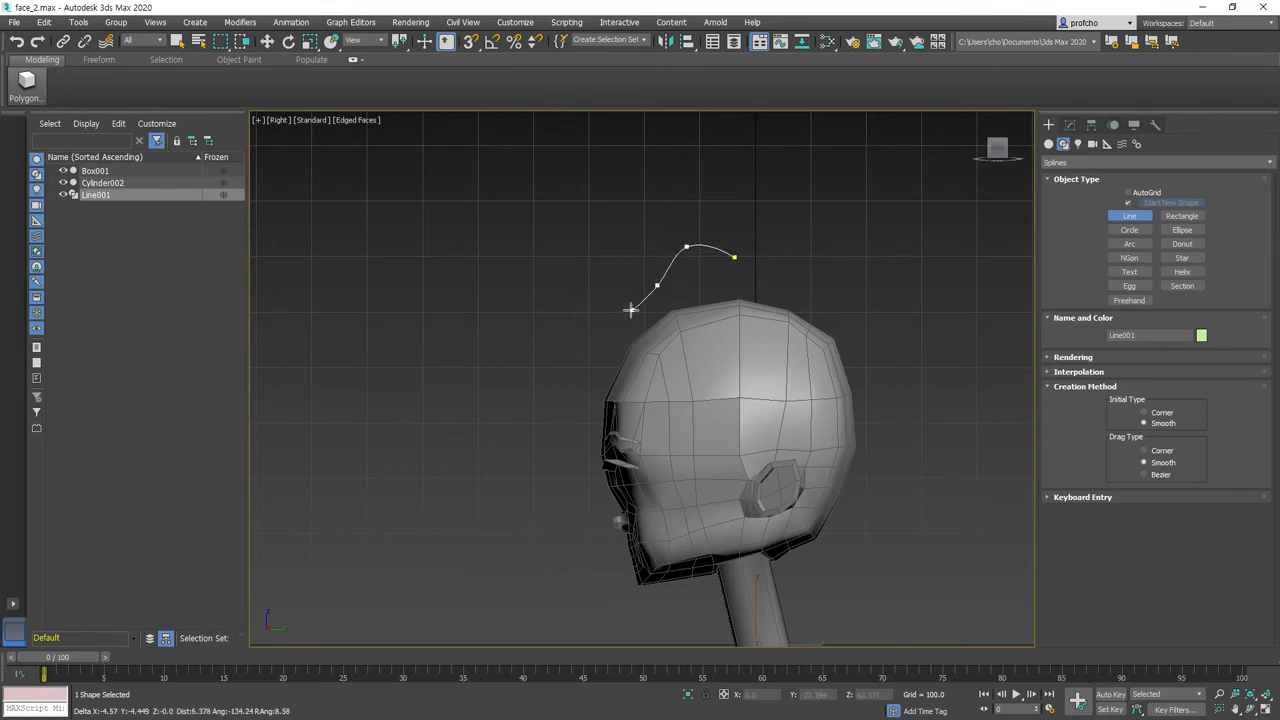
pyautogui.click(622, 309)
pyautogui.click(600, 337)
pyautogui.click(602, 373)
pyautogui.rightClick(609, 365)
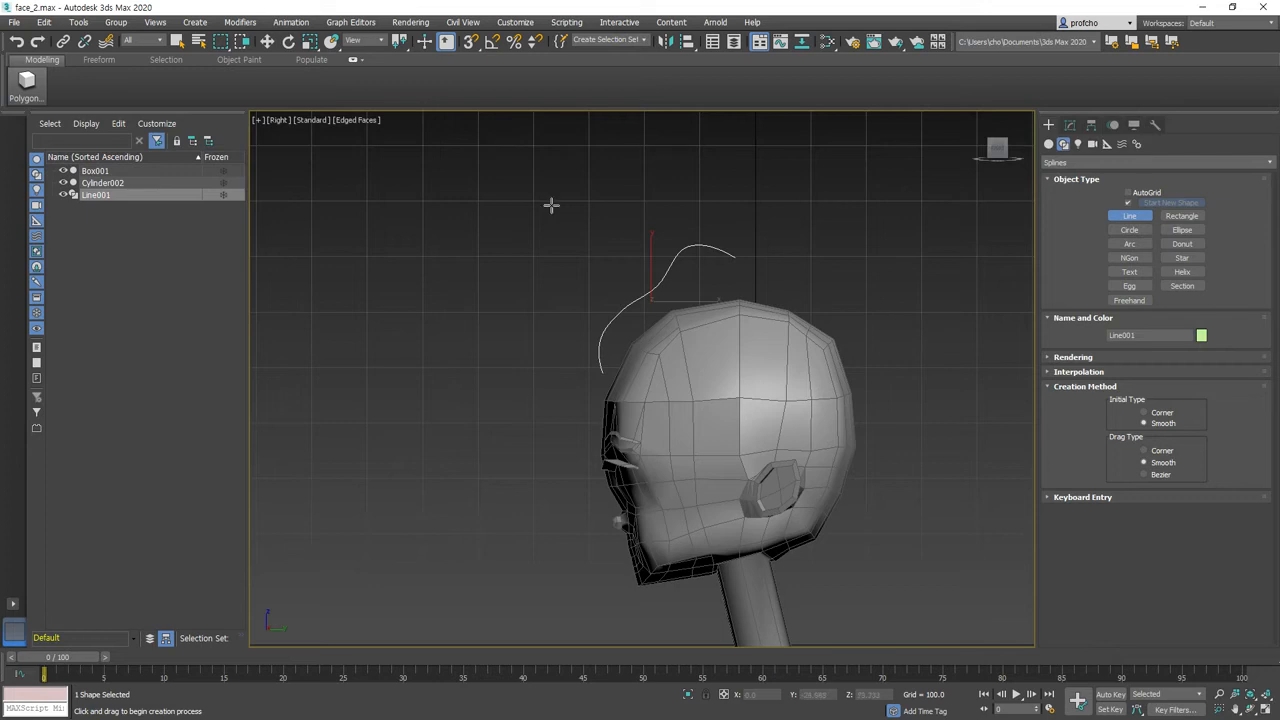
pyautogui.press('w')
pyautogui.moveTo(678, 284); pyautogui.dragTo(662, 305)
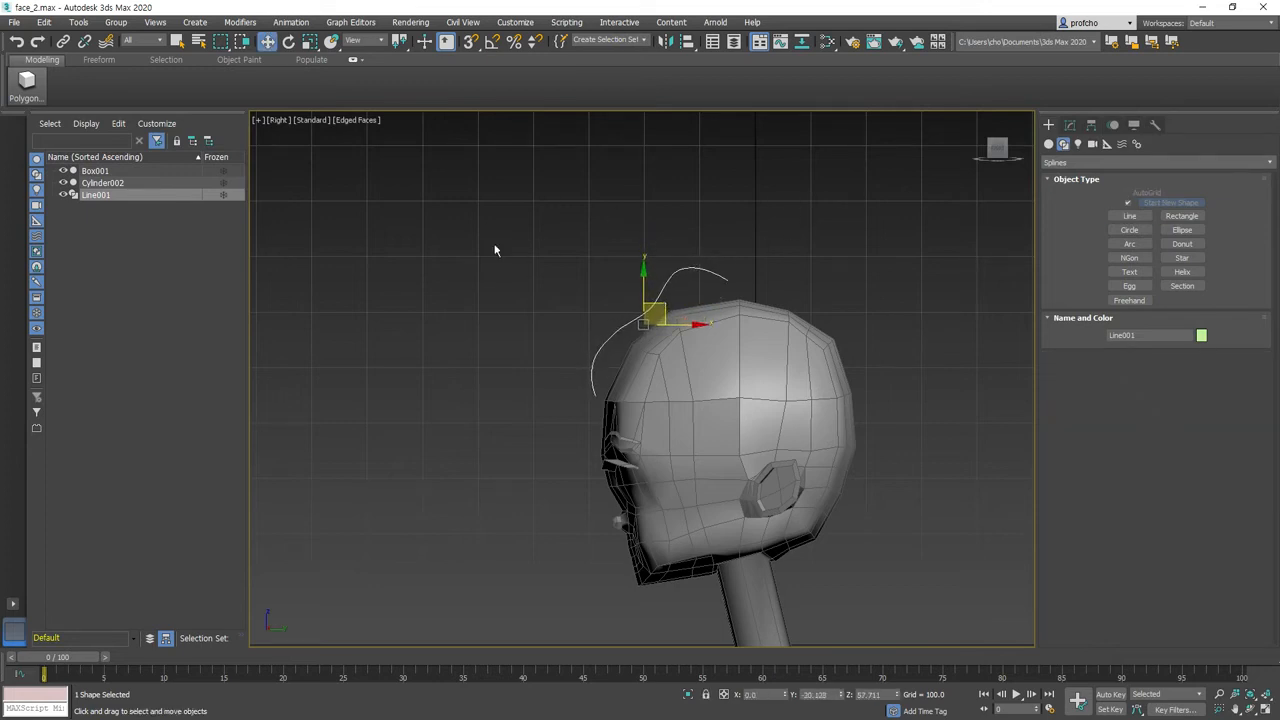
# - Switch to the Front view and shift the line slightly sideways to an X position of about 0.6
pyautogui.click(270, 120)
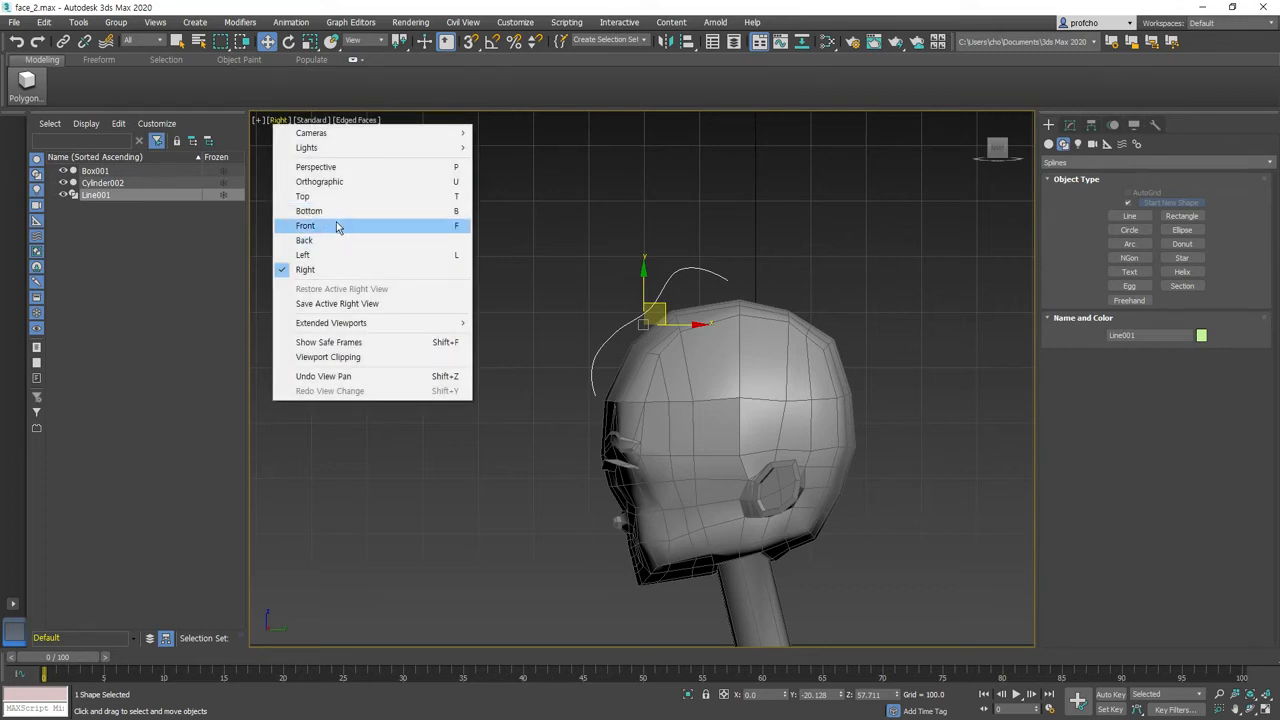
pyautogui.click(336, 227)
pyautogui.moveTo(766, 262); pyautogui.dragTo(797, 498, button='middle')
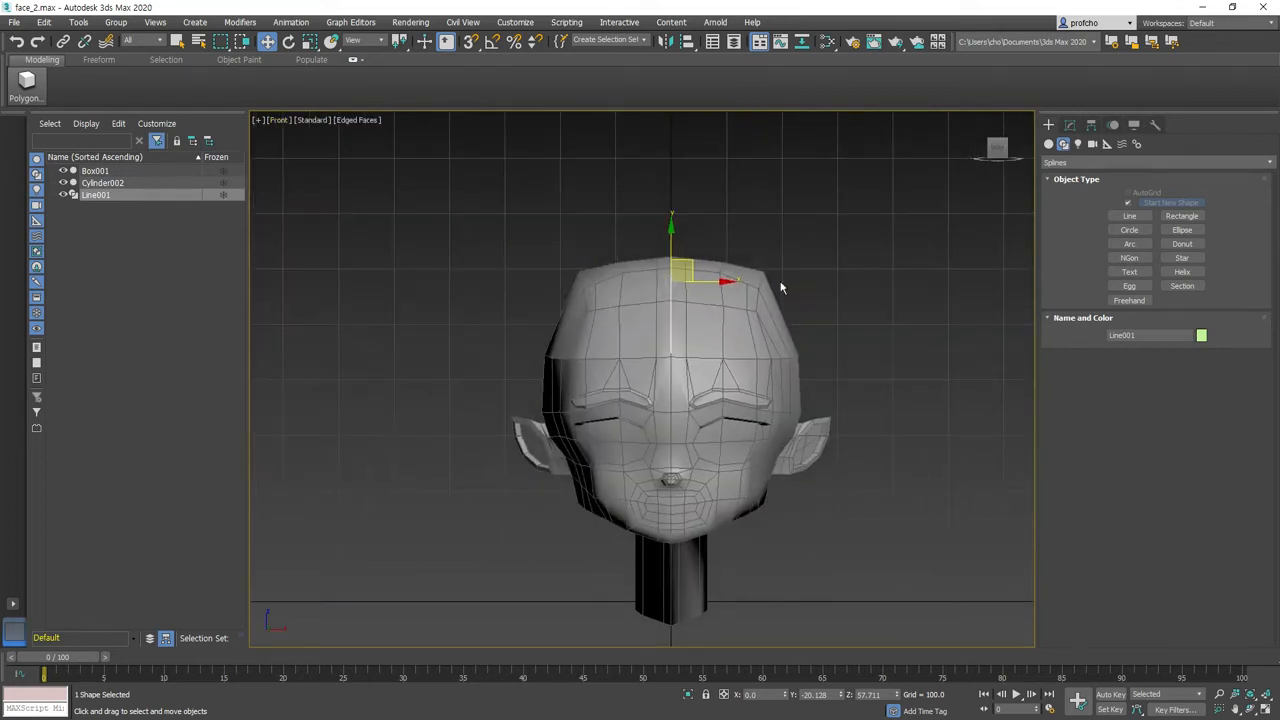
pyautogui.scroll(2, 781, 288)
pyautogui.moveTo(678, 280); pyautogui.dragTo(683, 280)
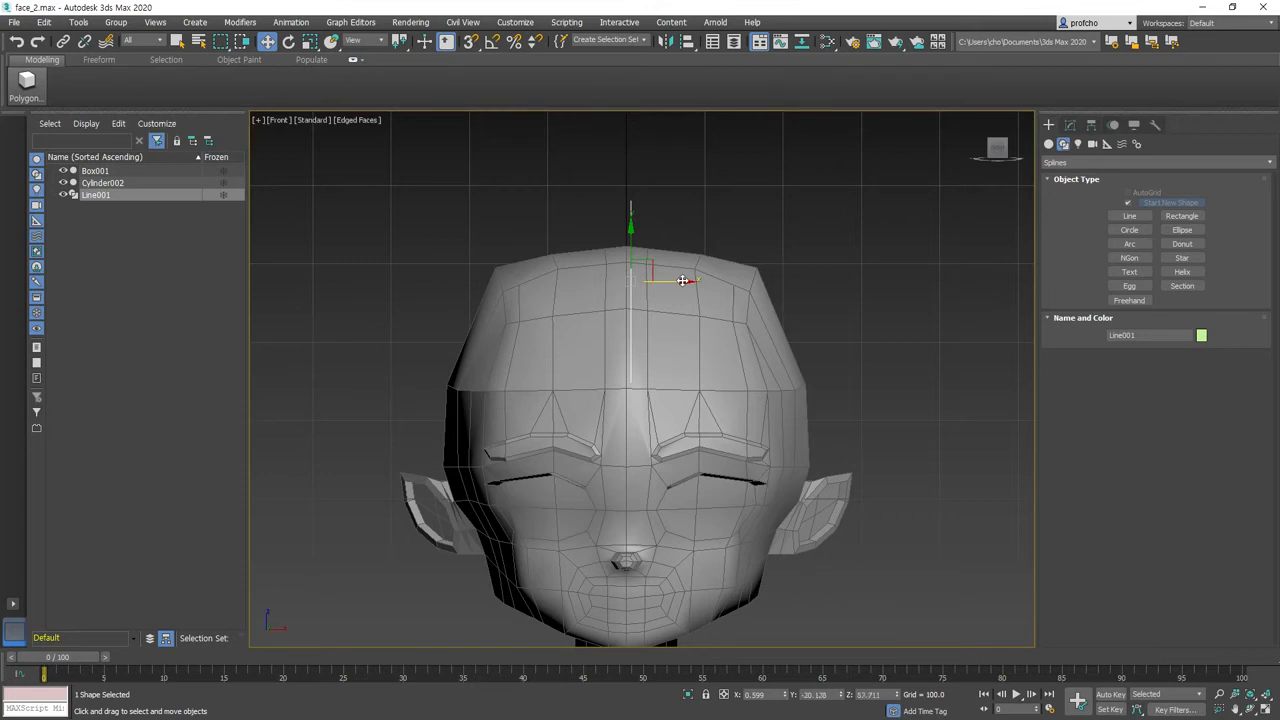
# - Reselect Line001 and convert it to an editable spline
pyautogui.click(699, 219)
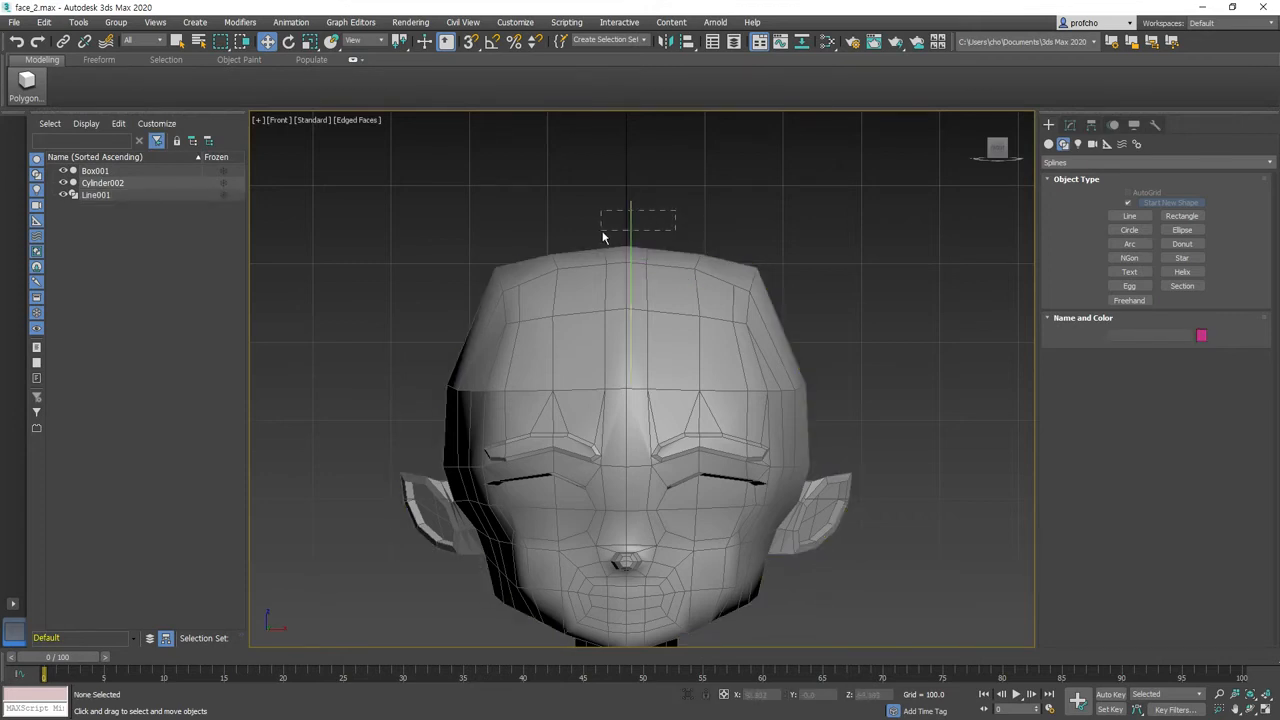
pyautogui.click(163, 195)
pyautogui.rightClick(170, 200)
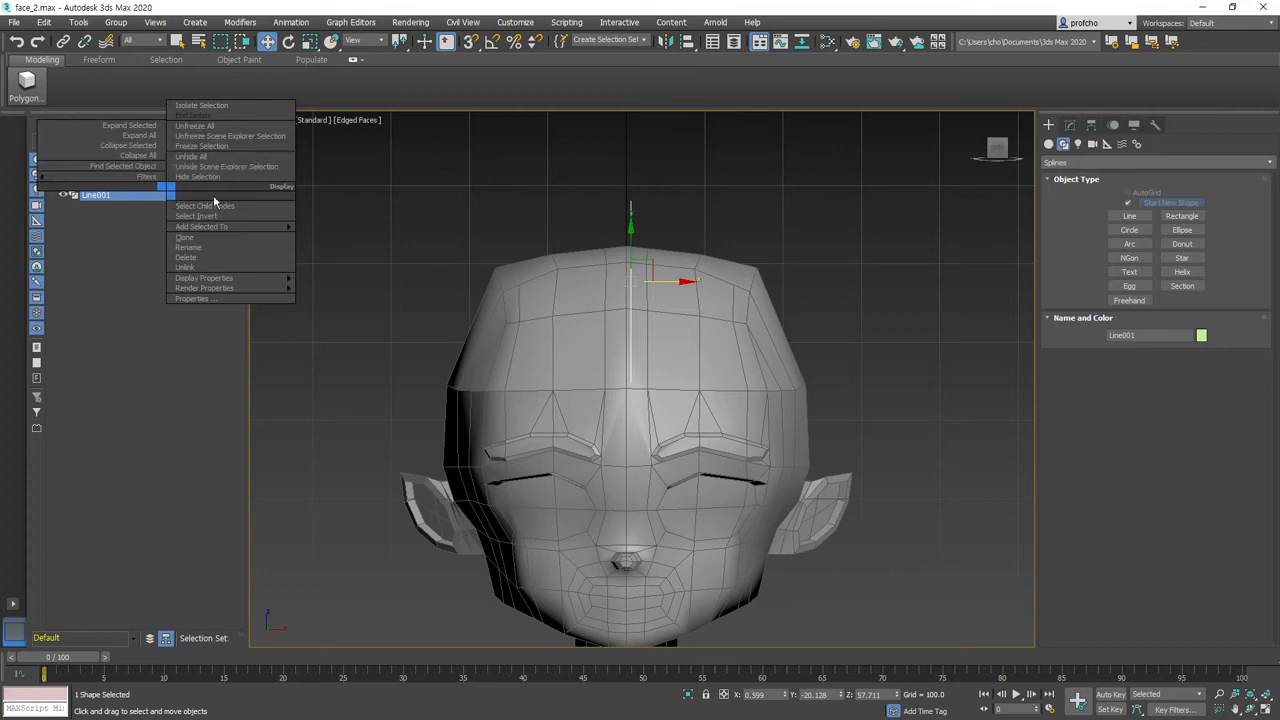
pyautogui.click(643, 163)
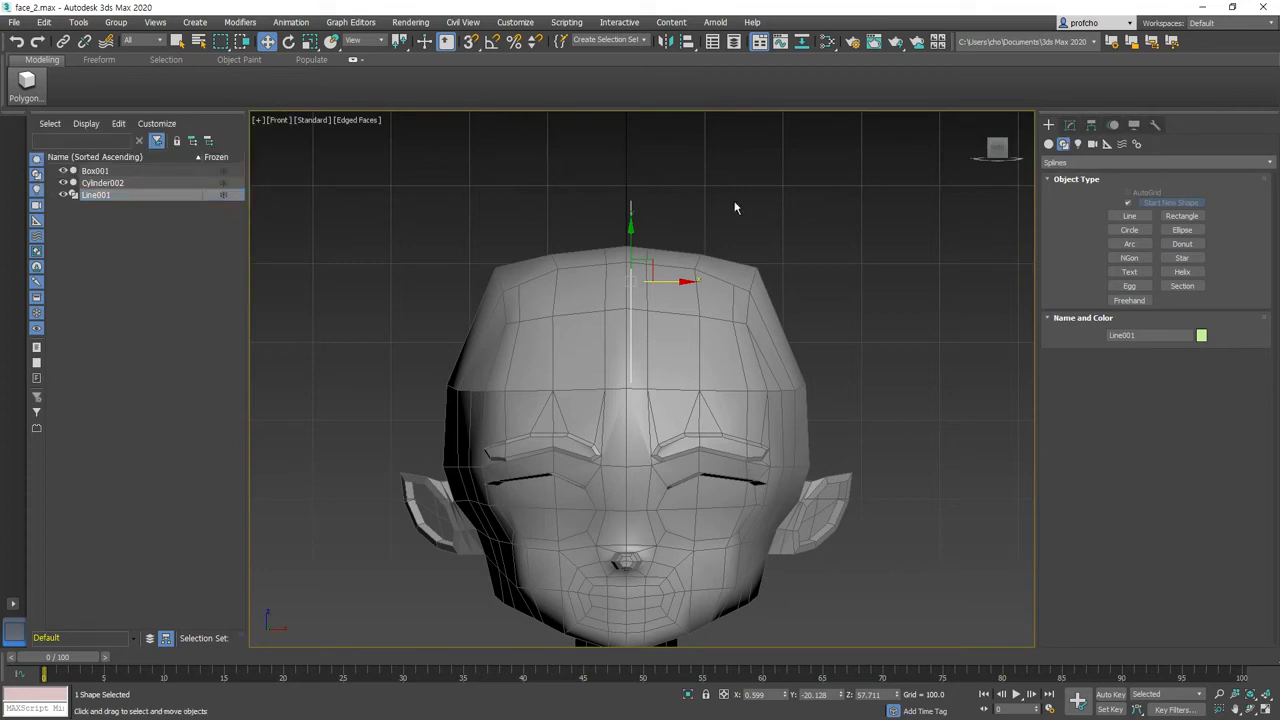
pyautogui.rightClick(630, 238)
pyautogui.moveTo(700, 376)
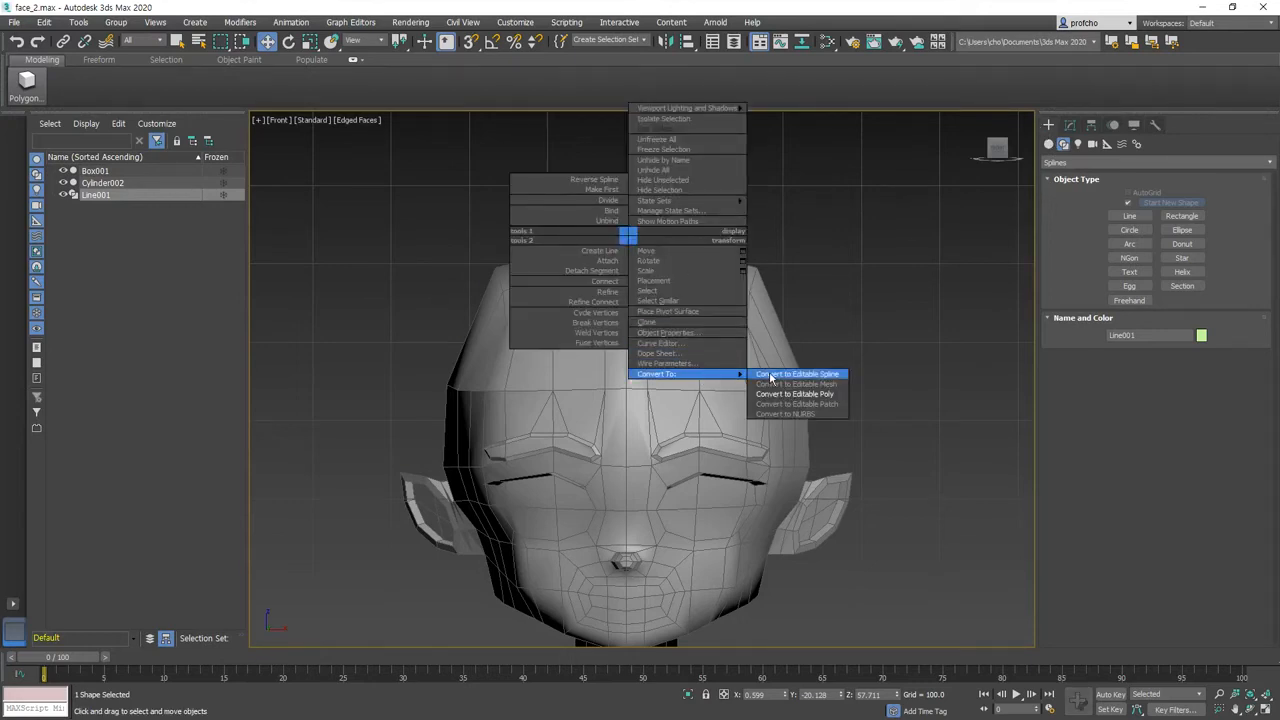
pyautogui.click(838, 377)
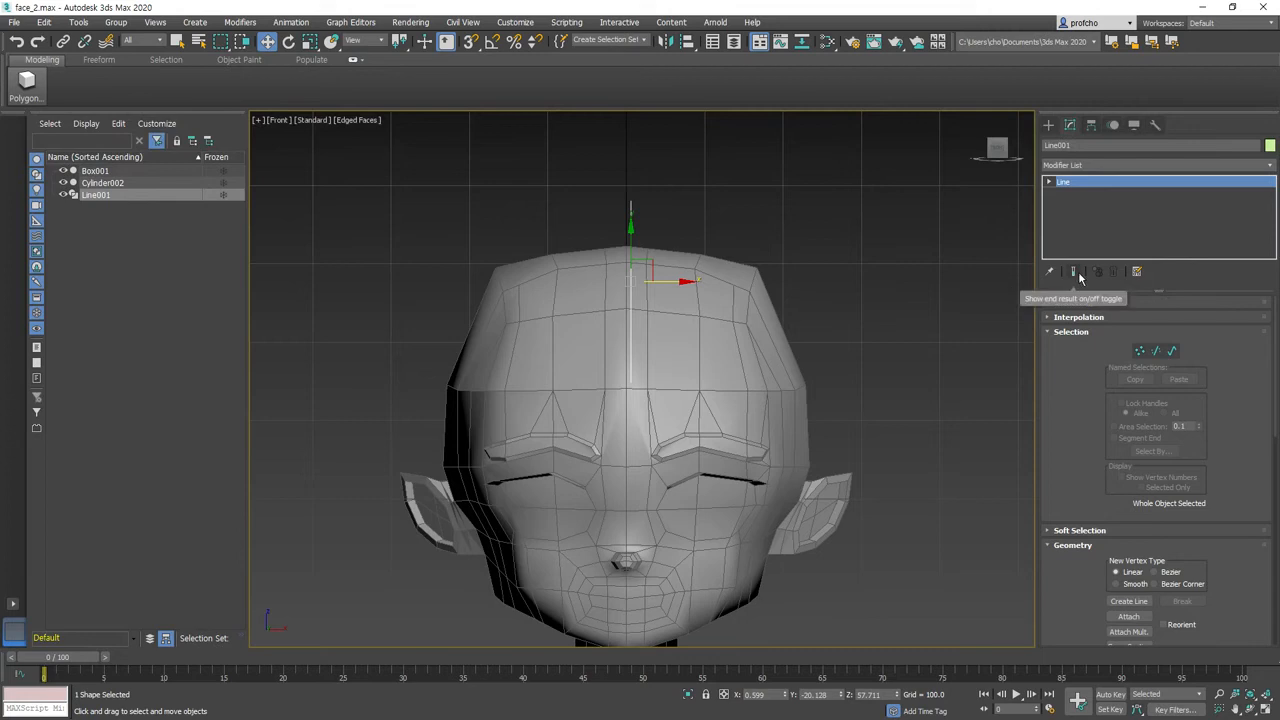
# - Enter vertex editing and shift the spline's third and fifth vertices slightly along positive X in the Front view
pyautogui.click(1140, 351)
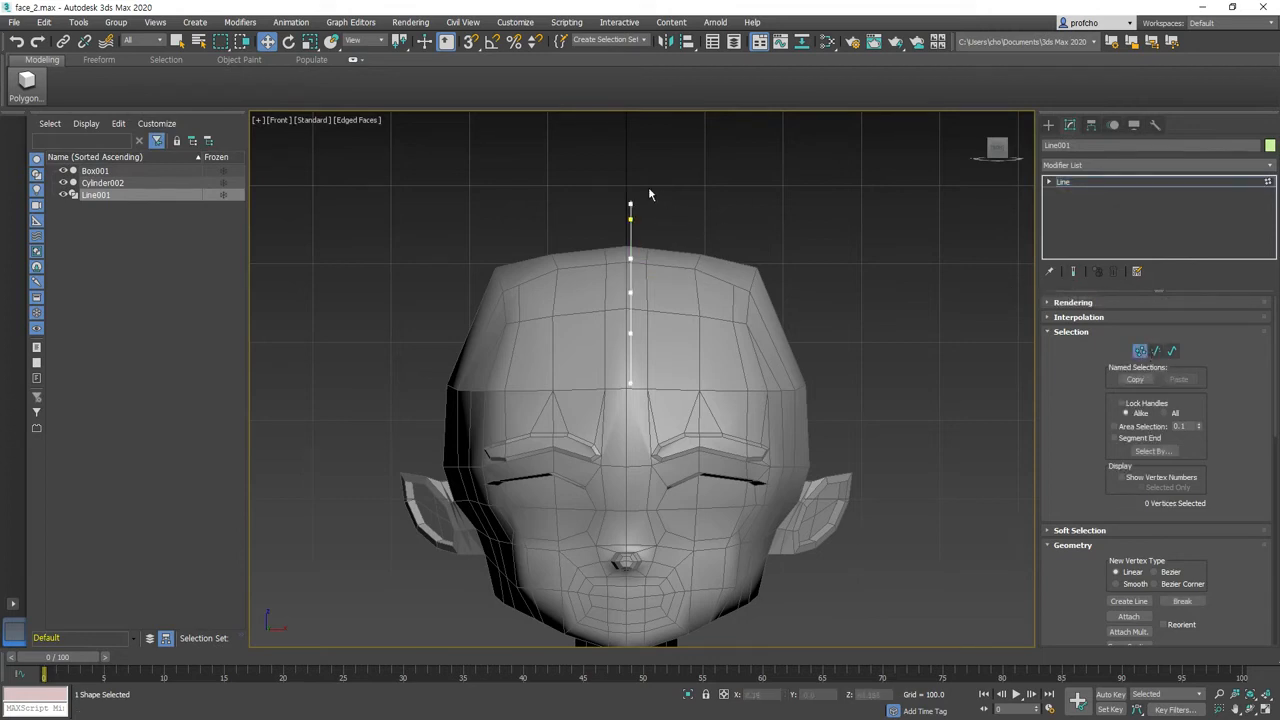
pyautogui.click(631, 260)
pyautogui.moveTo(681, 260); pyautogui.dragTo(688, 260)
pyautogui.click(631, 332)
pyautogui.moveTo(682, 332); pyautogui.dragTo(688, 332)
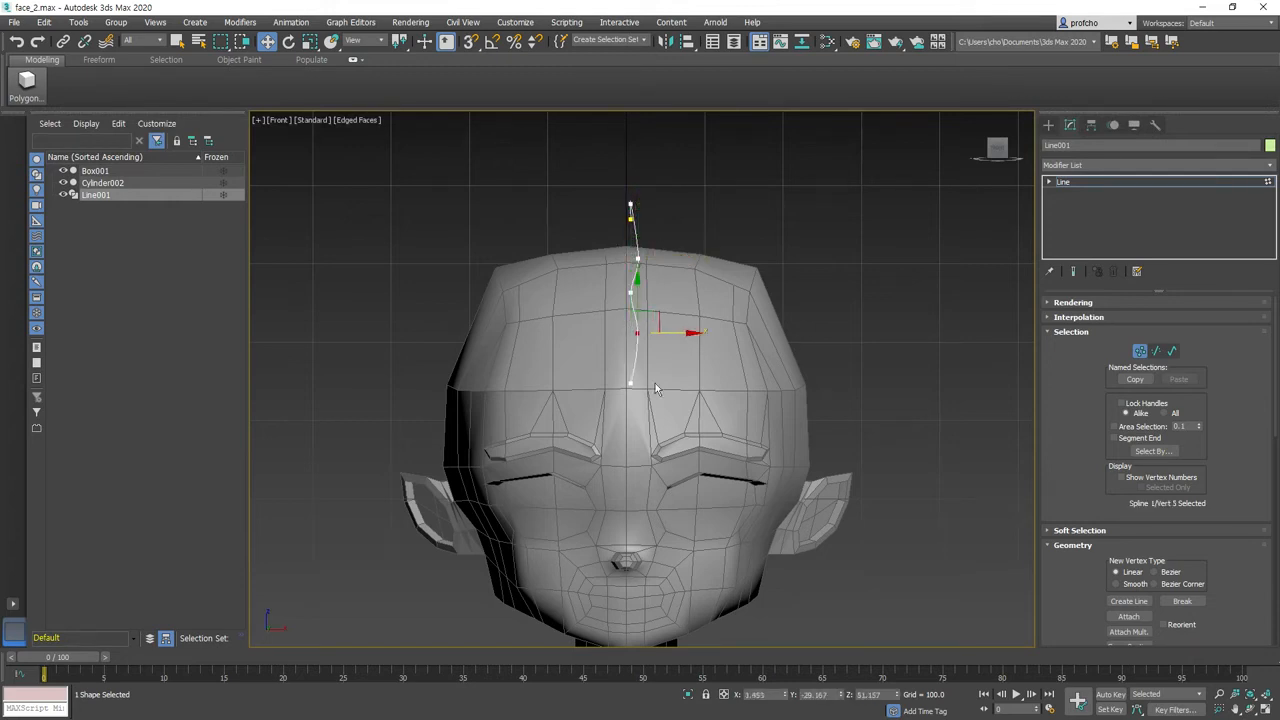
# - Leave vertex editing and tilt Line001 in the Front view to an X rotation of about 80.9, its tip leaning toward negative X
pyautogui.click(690, 214)
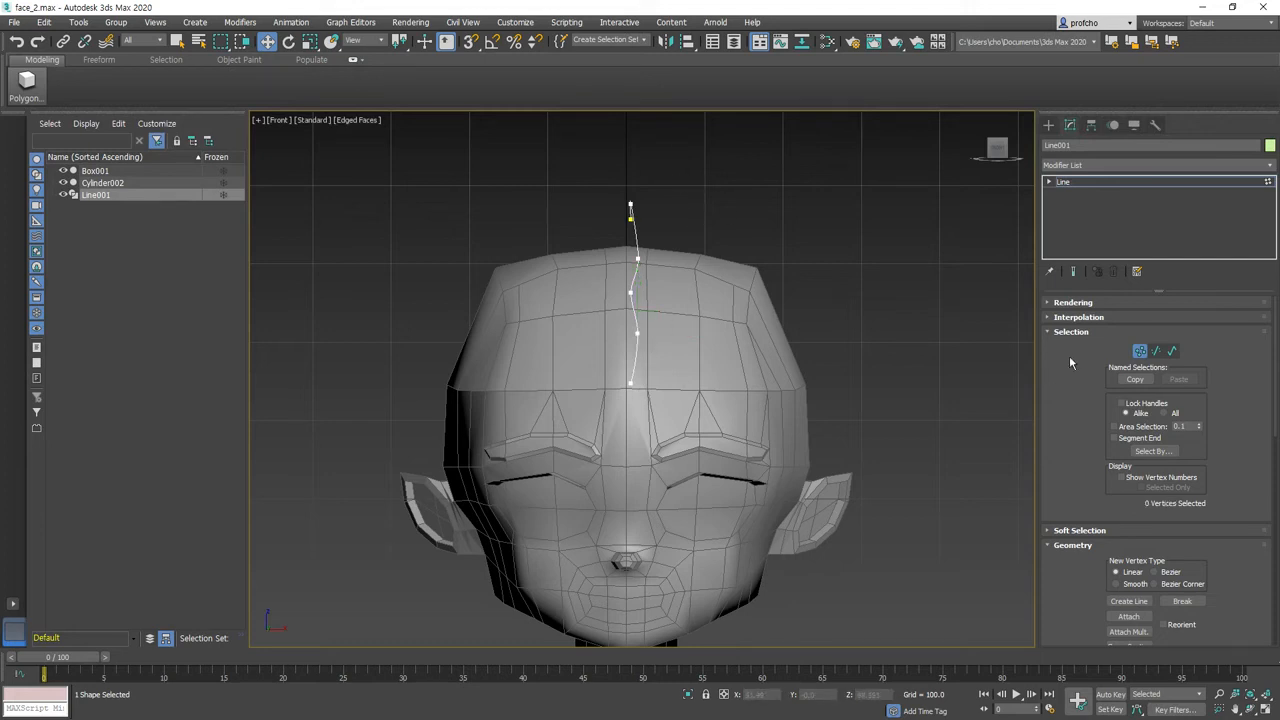
pyautogui.click(1140, 351)
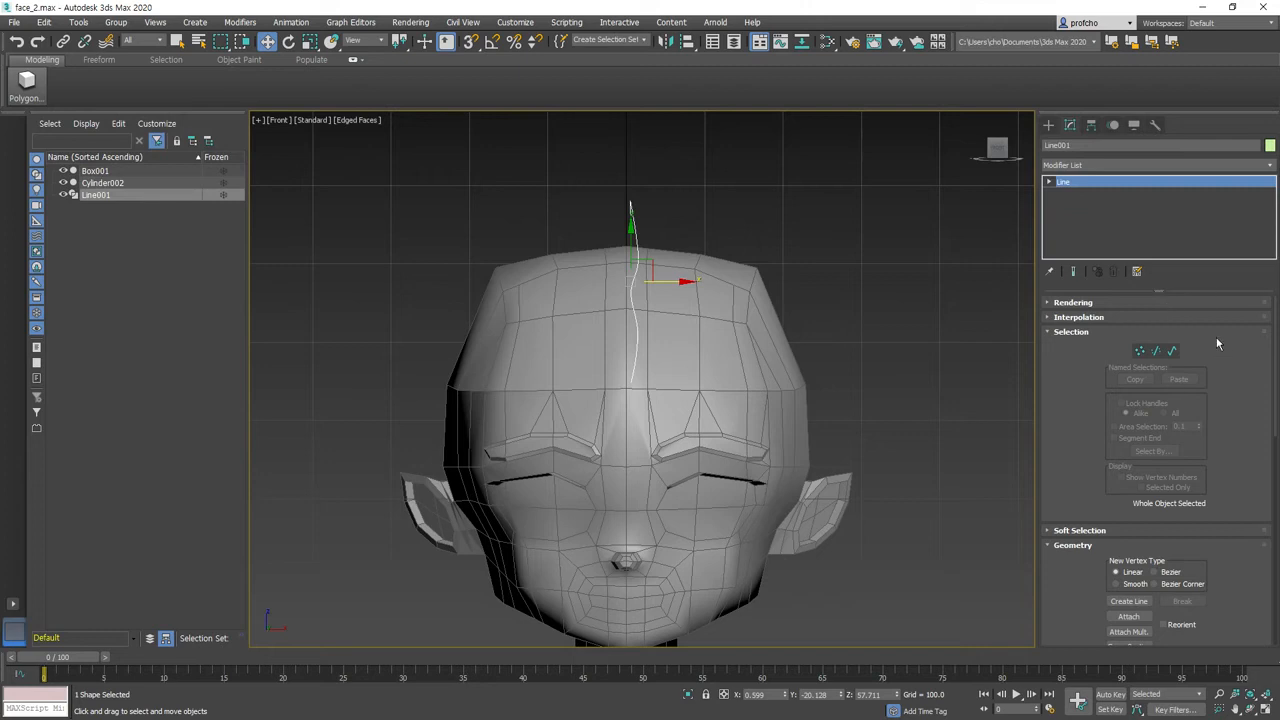
pyautogui.press('e')
pyautogui.moveTo(682, 298)
pyautogui.mouseDown()
pyautogui.moveTo(647, 320)
pyautogui.moveTo(700, 310)
pyautogui.mouseUp()
pyautogui.scroll(-5, 1232, 496)
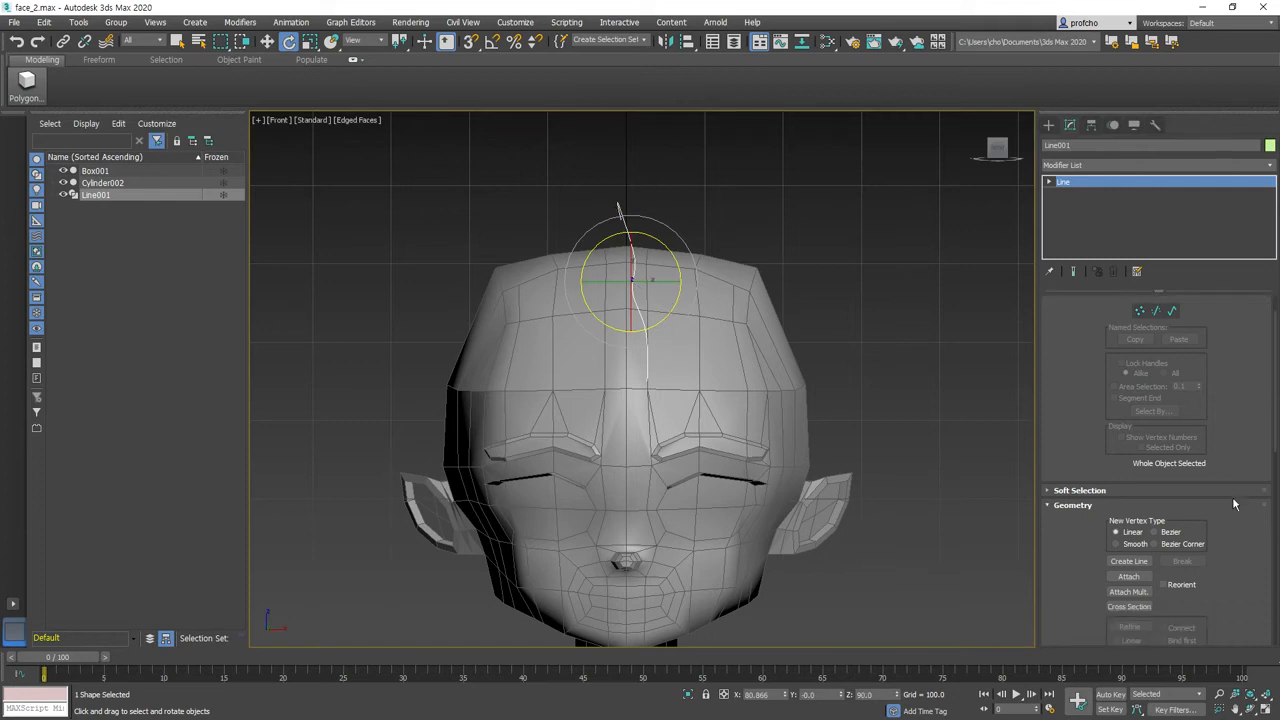
pyautogui.scroll(-8, 1232, 496)
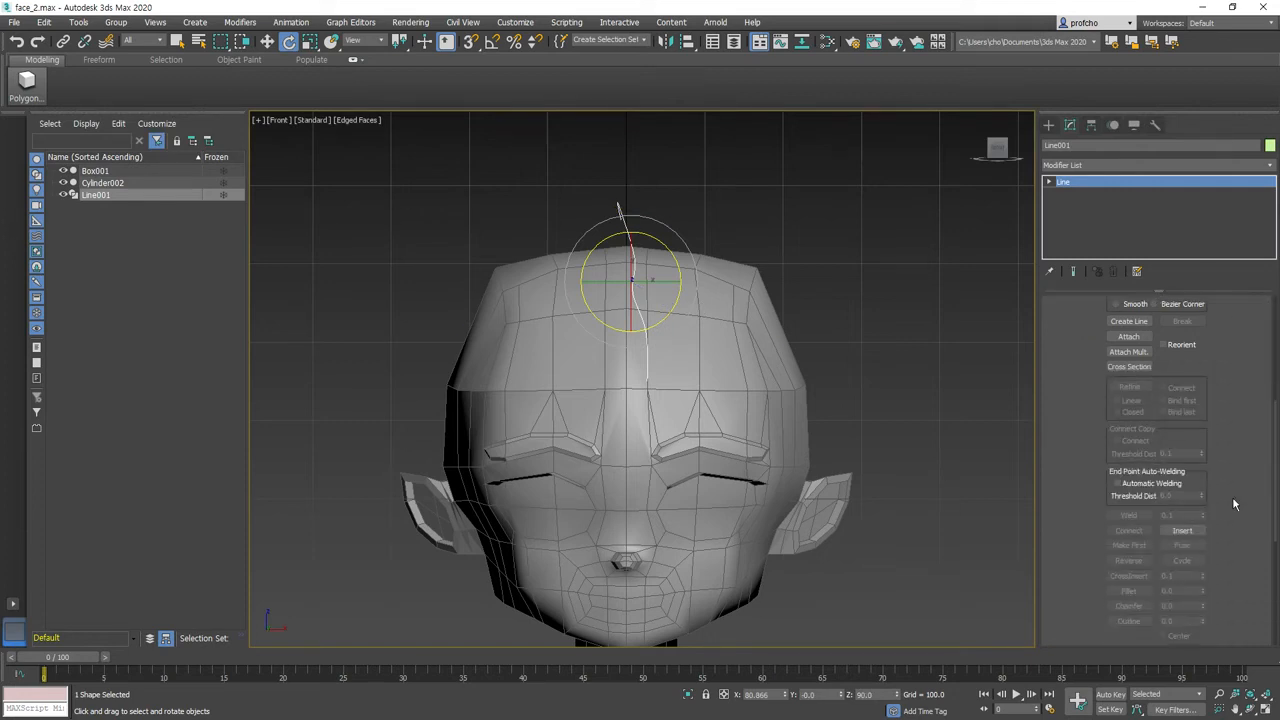
pyautogui.scroll(8, 1232, 496)
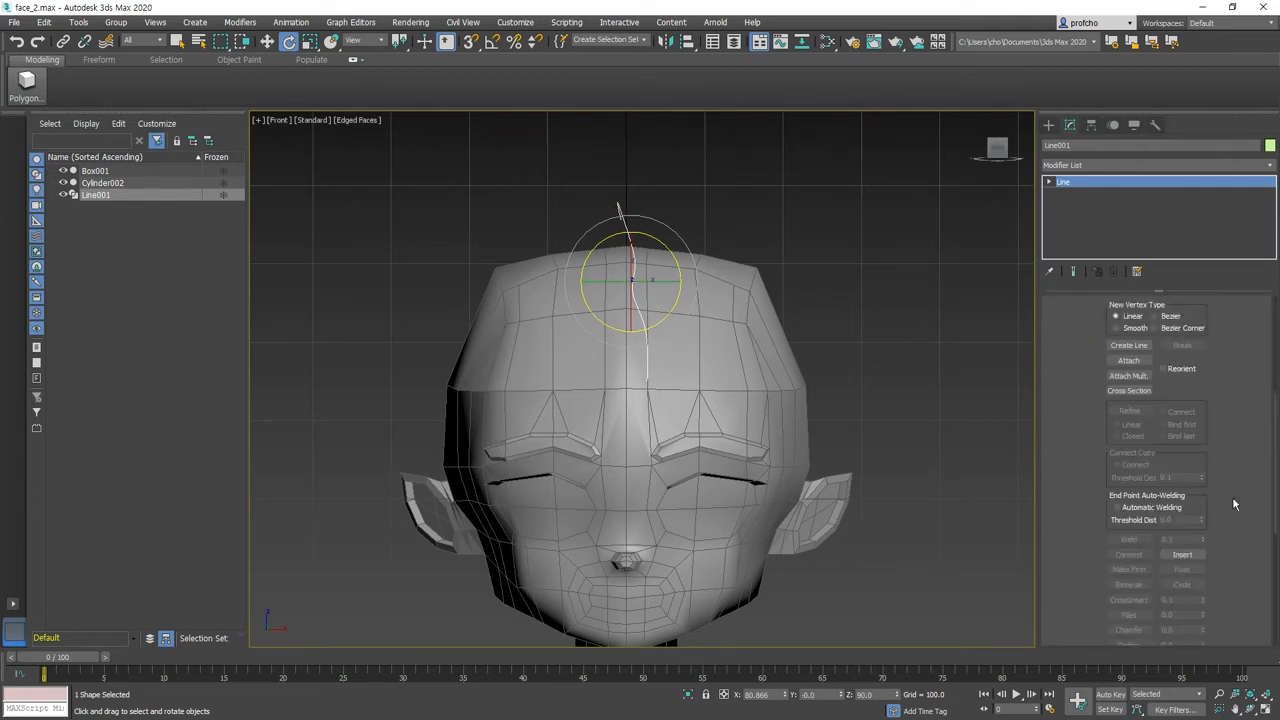
pyautogui.scroll(2, 1232, 504)
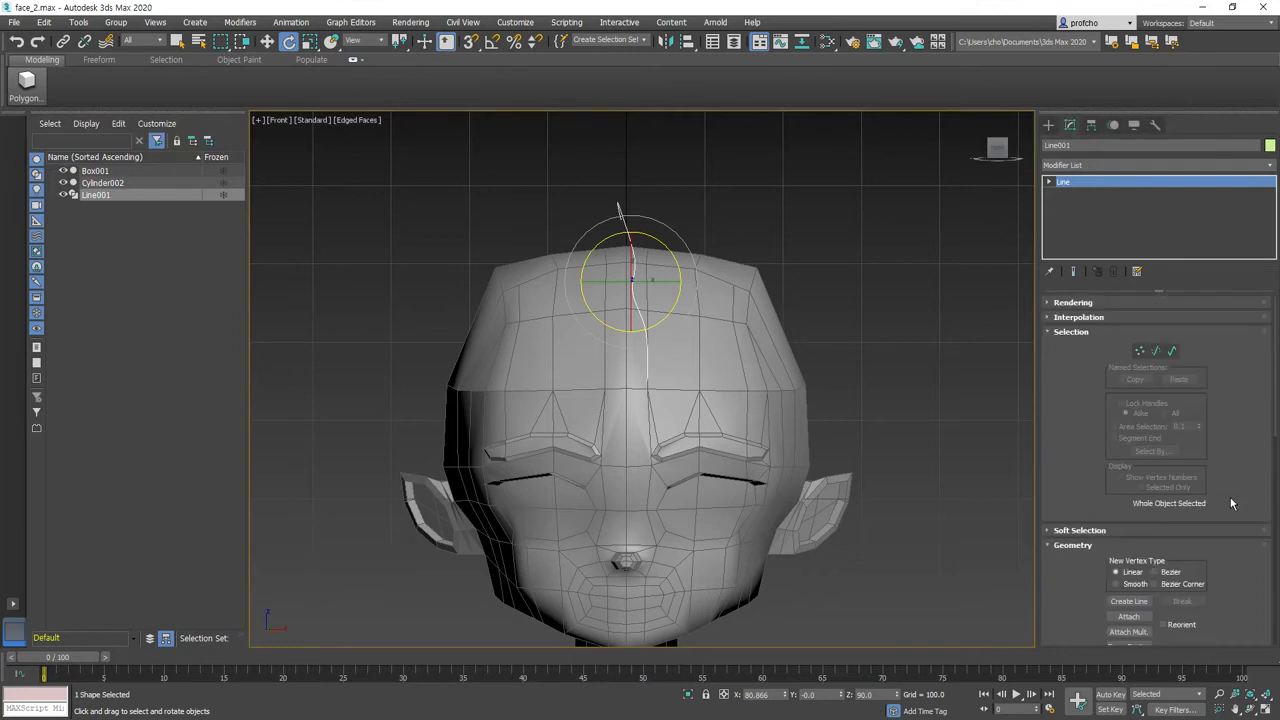
pyautogui.scroll(-3, 1232, 503)
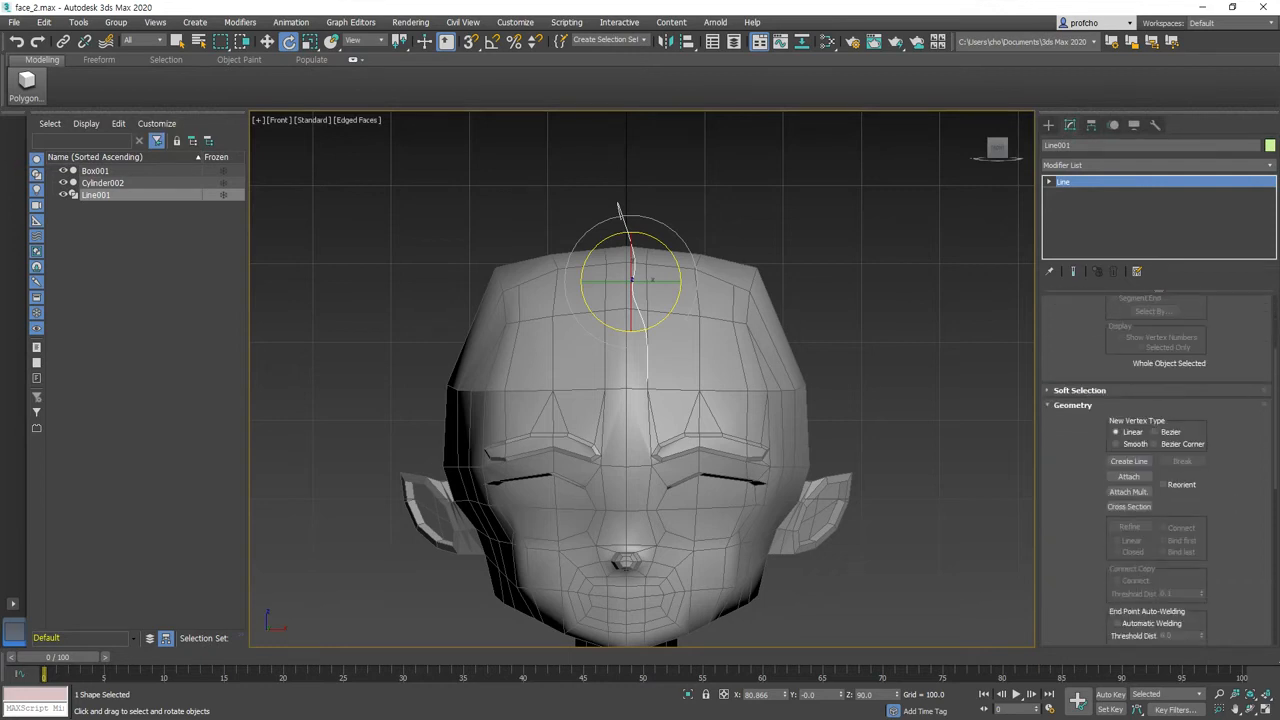
# - Clone Line001 twice along positive X as Copy, placing Line002 at X about 4.2 and Line003 at X about 8.3, and deselect everything
pyautogui.press('w')
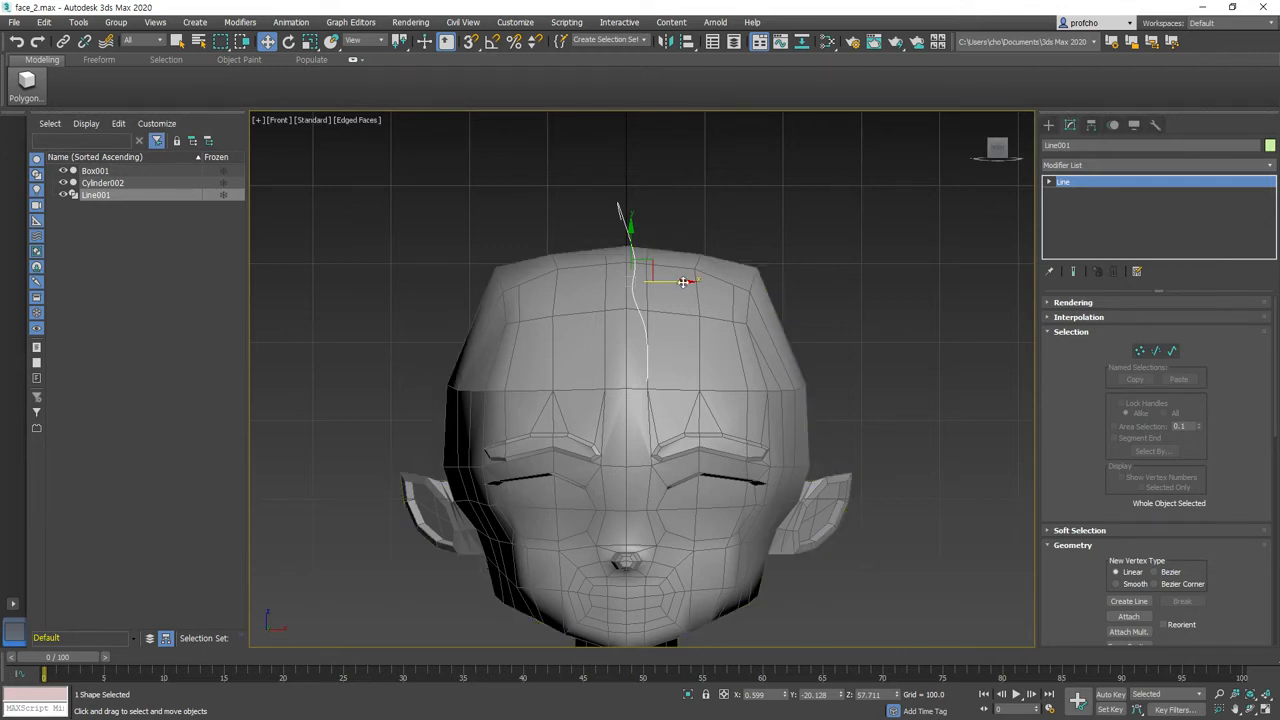
pyautogui.keyDown('shift'); pyautogui.moveTo(688, 281); pyautogui.dragTo(711, 281); pyautogui.keyUp('shift')
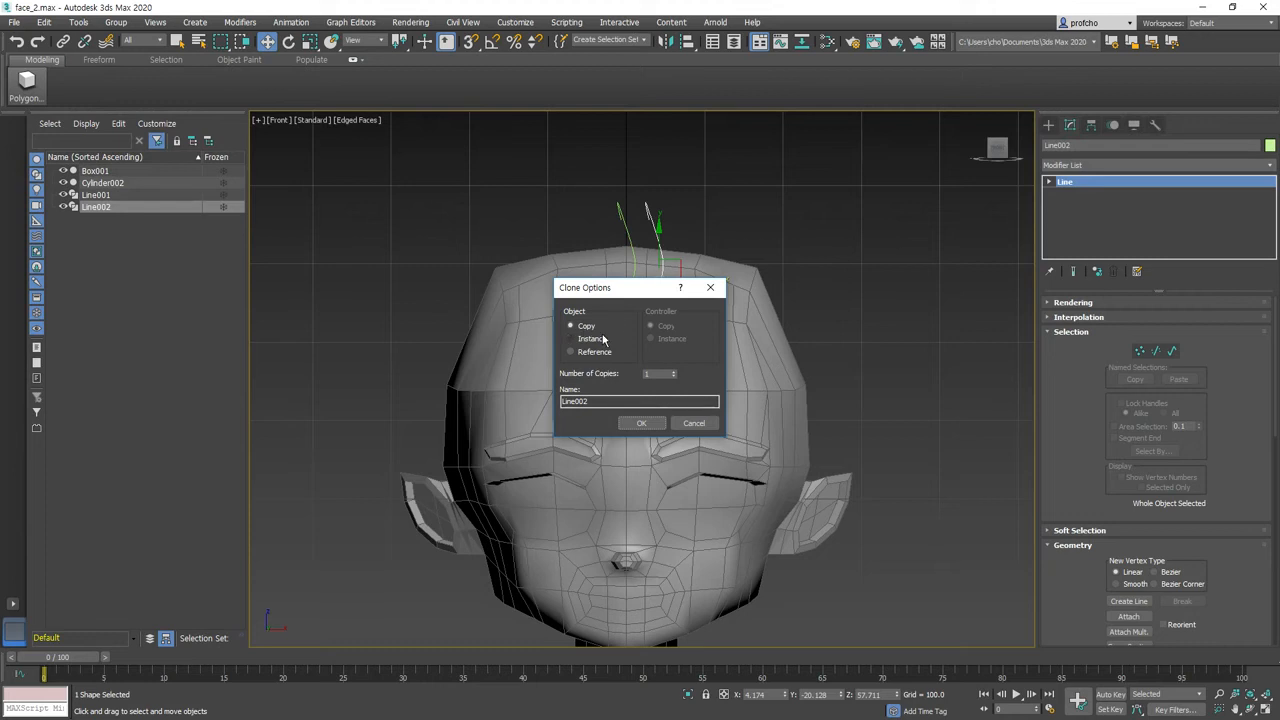
pyautogui.click(655, 421)
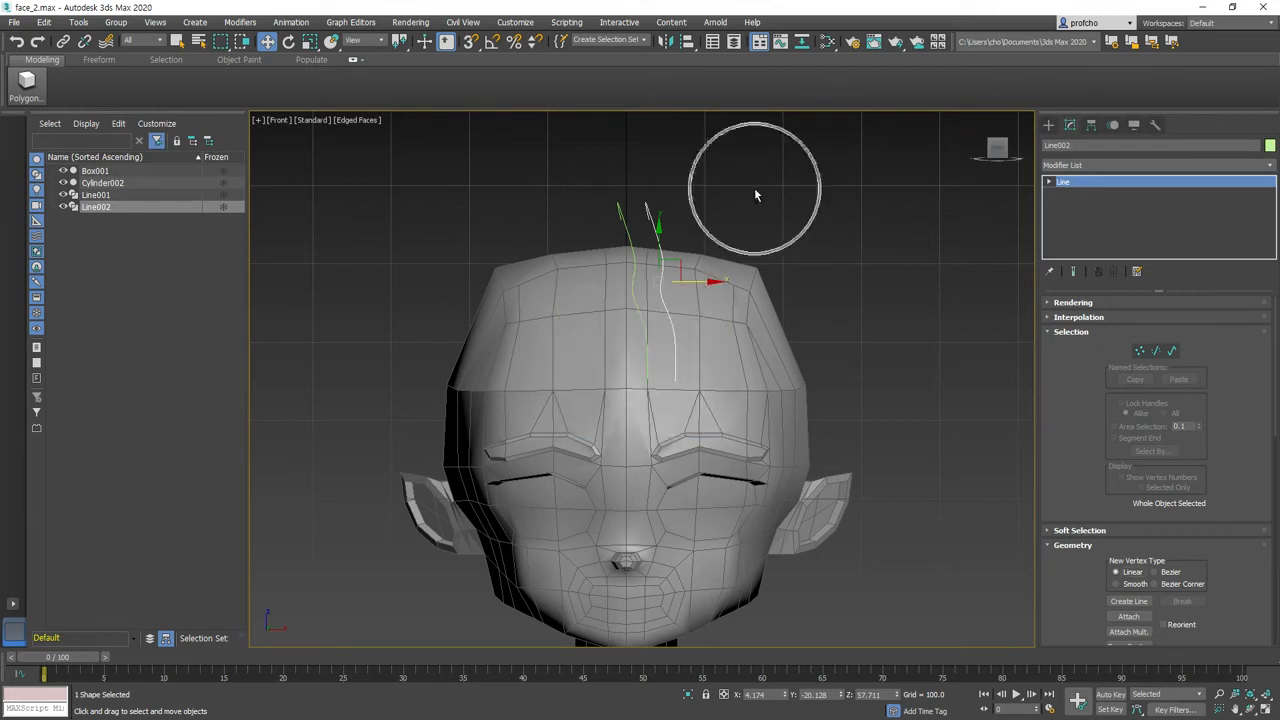
pyautogui.keyDown('shift'); pyautogui.moveTo(688, 281); pyautogui.dragTo(746, 279); pyautogui.keyUp('shift')
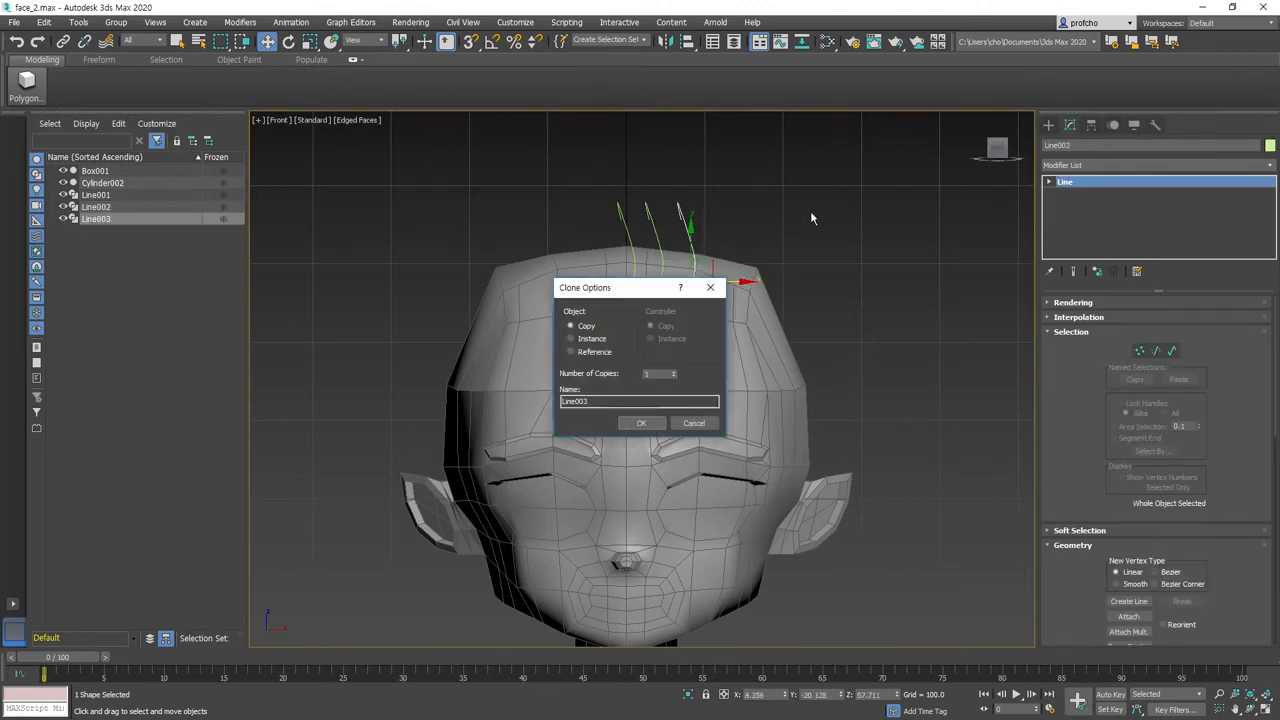
pyautogui.click(641, 423)
pyautogui.click(783, 213)
# - Switch to the Perspective view and frame the three lines over the crown at a slight angle
pyautogui.click(278, 120)
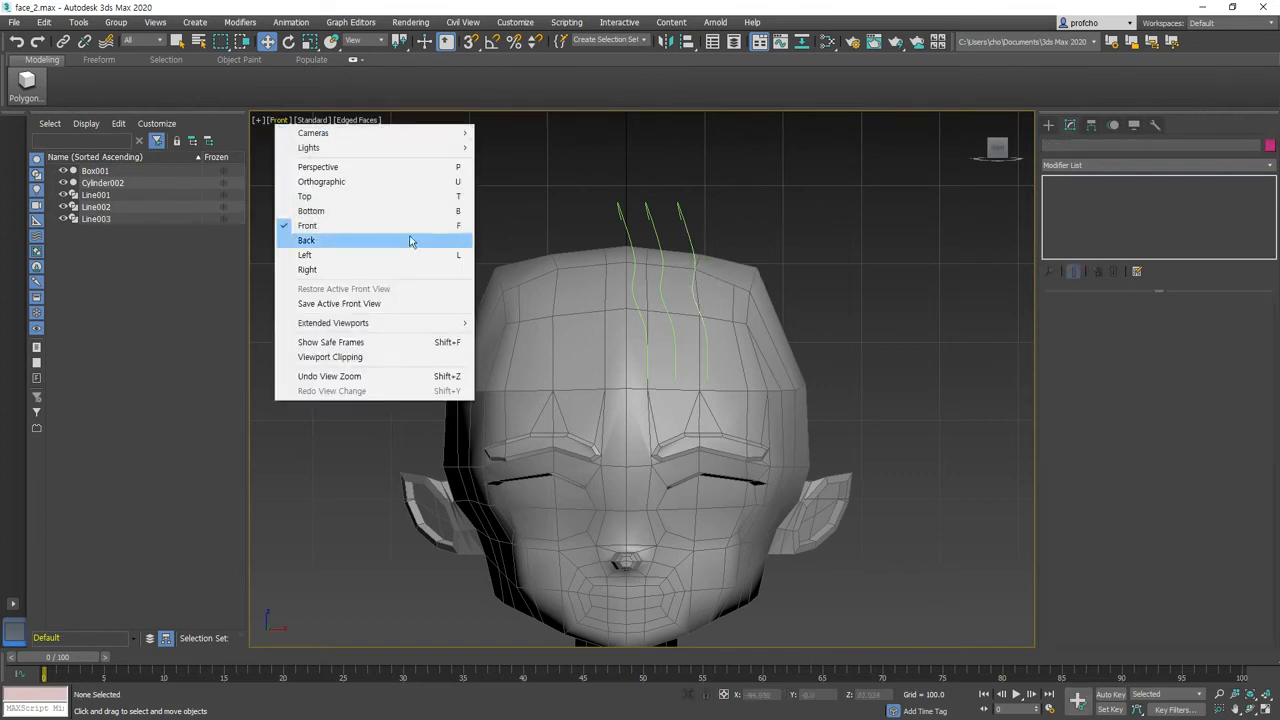
pyautogui.click(420, 167)
pyautogui.scroll(-3, 900, 460)
pyautogui.click(1250, 708)
pyautogui.moveTo(787, 393); pyautogui.dragTo(765, 407)
pyautogui.moveTo(771, 314); pyautogui.dragTo(725, 318, button='middle')
pyautogui.scroll(3, 743, 329)
pyautogui.rightClick(744, 328)
# - Select Line001 and attach Line002 and Line003 to it
pyautogui.moveTo(742, 289); pyautogui.dragTo(631, 281)
pyautogui.click(774, 215)
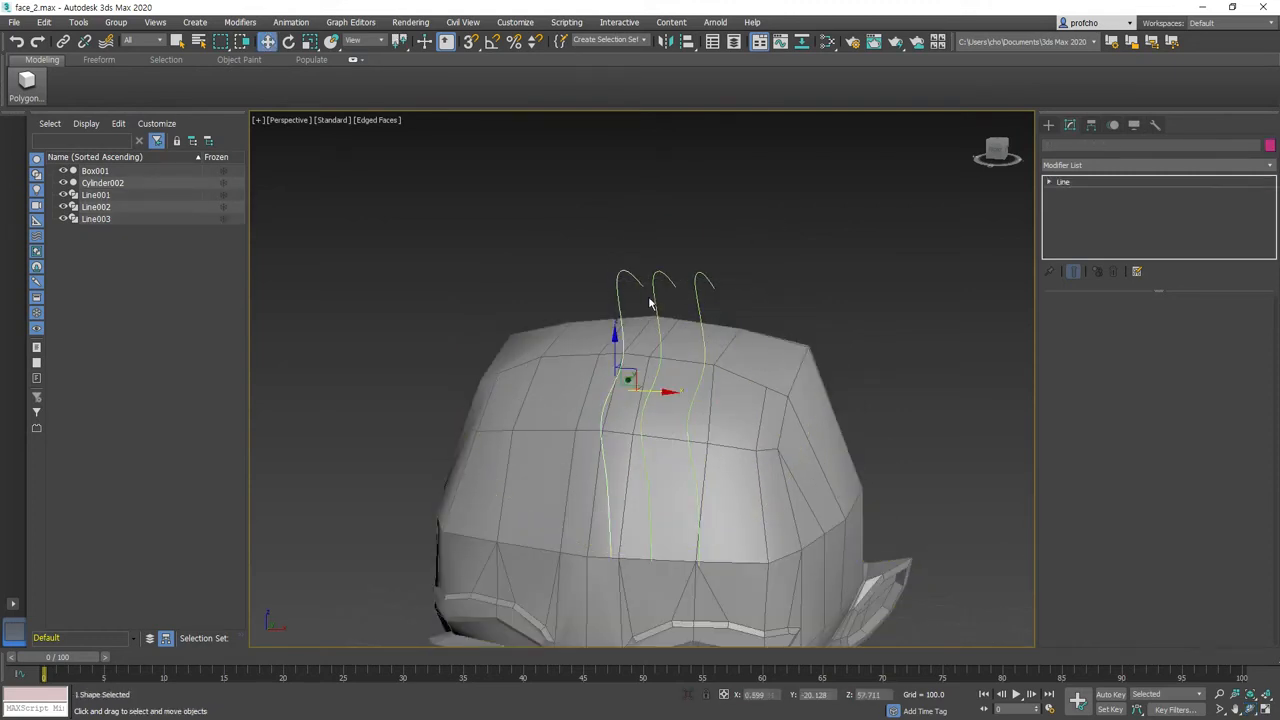
pyautogui.scroll(-1, 1180, 556)
pyautogui.click(1143, 598)
pyautogui.click(662, 292)
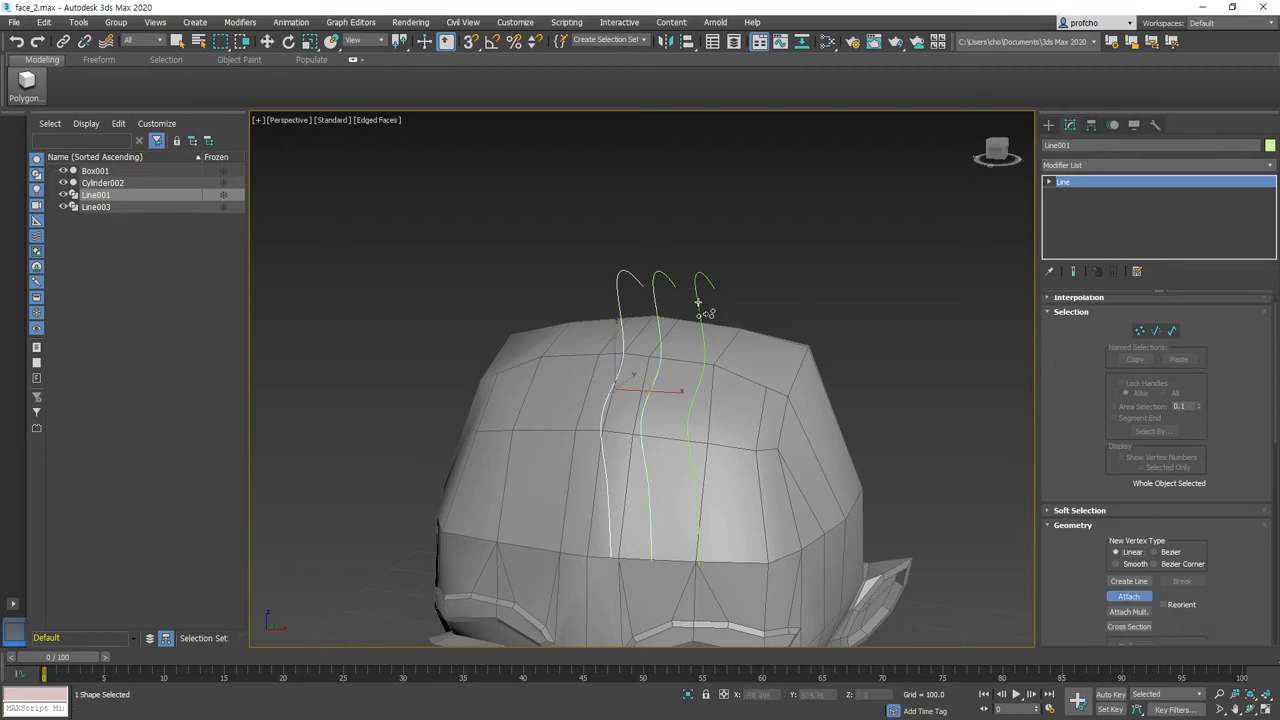
pyautogui.click(702, 308)
pyautogui.click(1129, 597)
pyautogui.press('w')
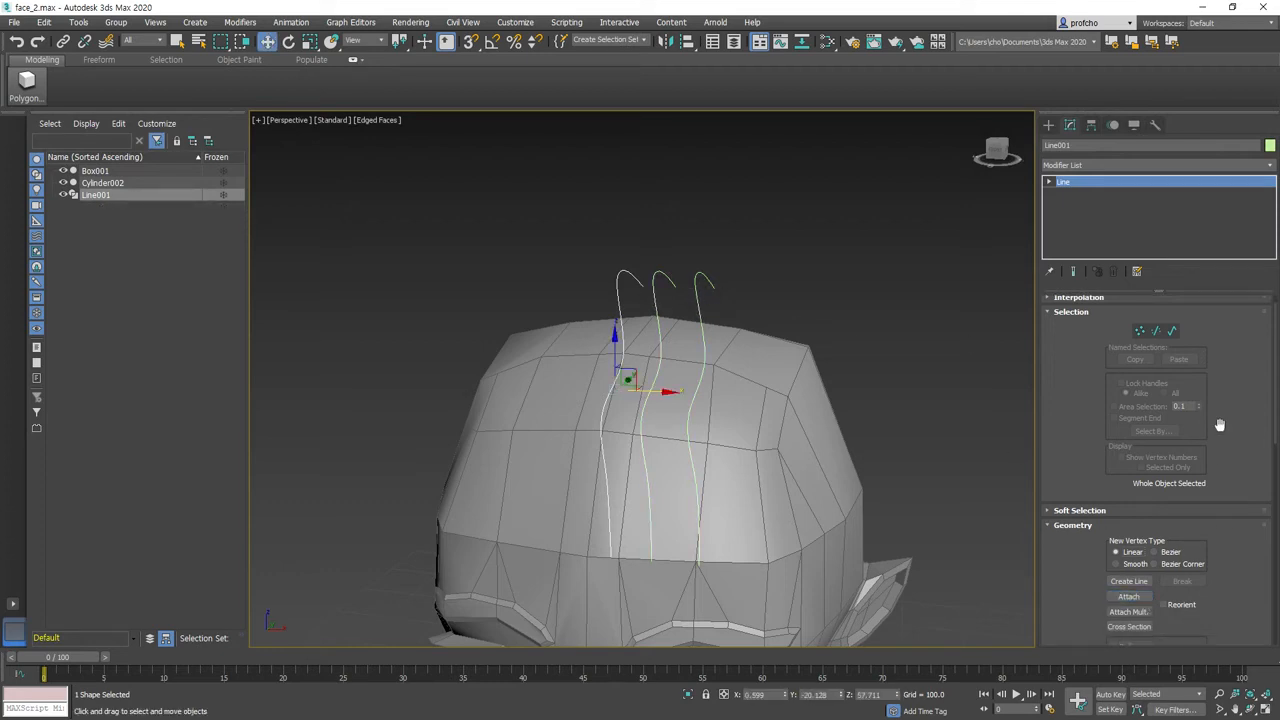
# - Enter vertex editing and raise the middle spline's third vertex slightly along Z
pyautogui.moveTo(549, 257); pyautogui.dragTo(857, 282)
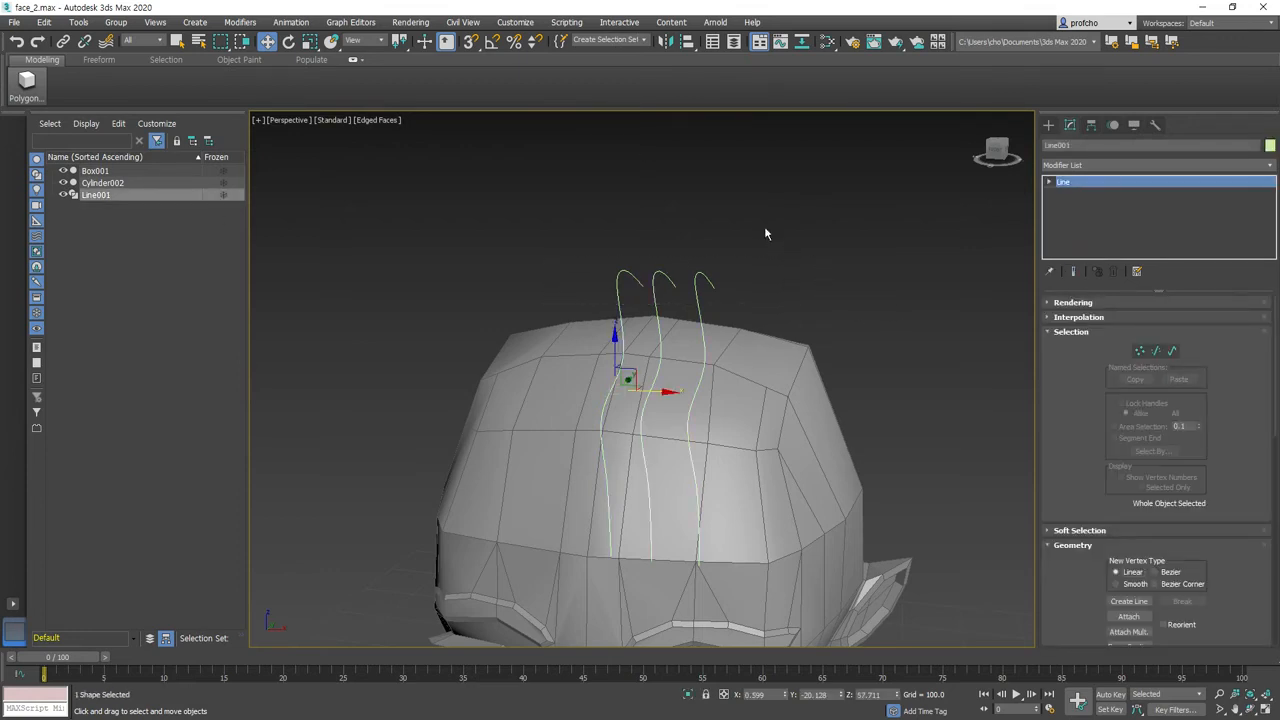
pyautogui.click(1140, 350)
pyautogui.click(659, 355)
pyautogui.moveTo(659, 300); pyautogui.dragTo(659, 291)
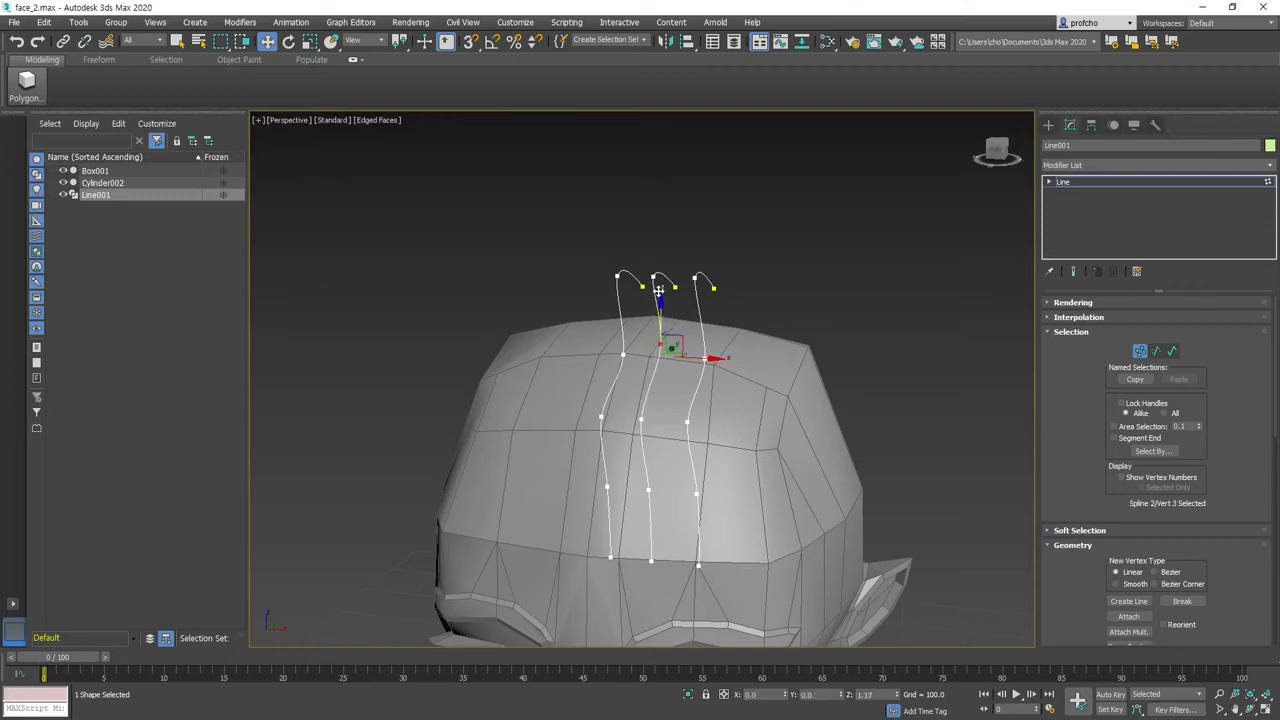
# - Pull the two lowest vertices of both outer splines inward along X toward the middle spline
pyautogui.click(610, 557)
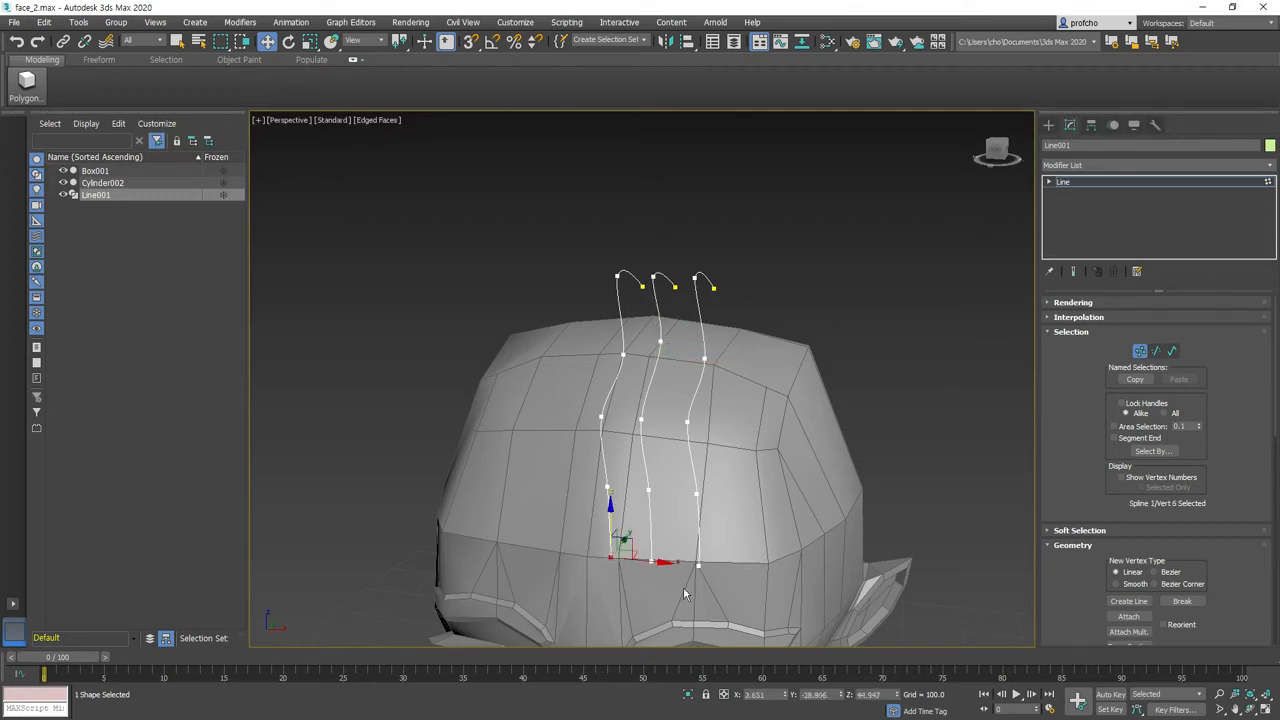
pyautogui.moveTo(662, 563); pyautogui.dragTo(680, 564)
pyautogui.click(607, 487)
pyautogui.moveTo(683, 492); pyautogui.dragTo(755, 596)
pyautogui.moveTo(753, 500); pyautogui.dragTo(724, 501)
# - Raise the fourth vertex of the third spline and shift it outward along positive X
pyautogui.click(710, 427)
pyautogui.click(686, 421)
pyautogui.moveTo(688, 374); pyautogui.dragTo(688, 352)
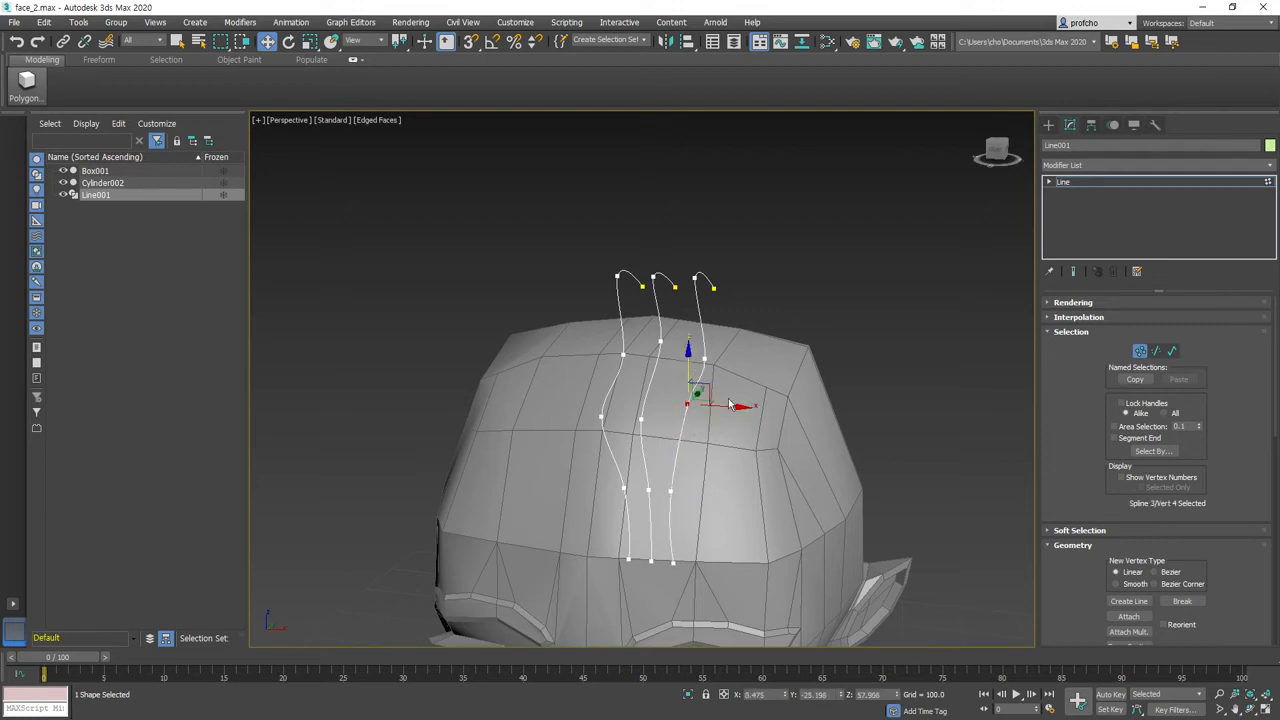
pyautogui.moveTo(740, 407); pyautogui.dragTo(755, 407)
# - Move the third spline's two vertices at its curled tip inward along X, closer to the middle spline's tip
pyautogui.click(735, 265)
pyautogui.moveTo(694, 258); pyautogui.dragTo(777, 337)
pyautogui.moveTo(769, 289); pyautogui.dragTo(756, 289)
pyautogui.click(1249, 708)
pyautogui.moveTo(666, 328); pyautogui.dragTo(691, 282)
pyautogui.rightClick(602, 271)
pyautogui.moveTo(640, 359); pyautogui.dragTo(715, 366)
pyautogui.moveTo(681, 258); pyautogui.dragTo(723, 304)
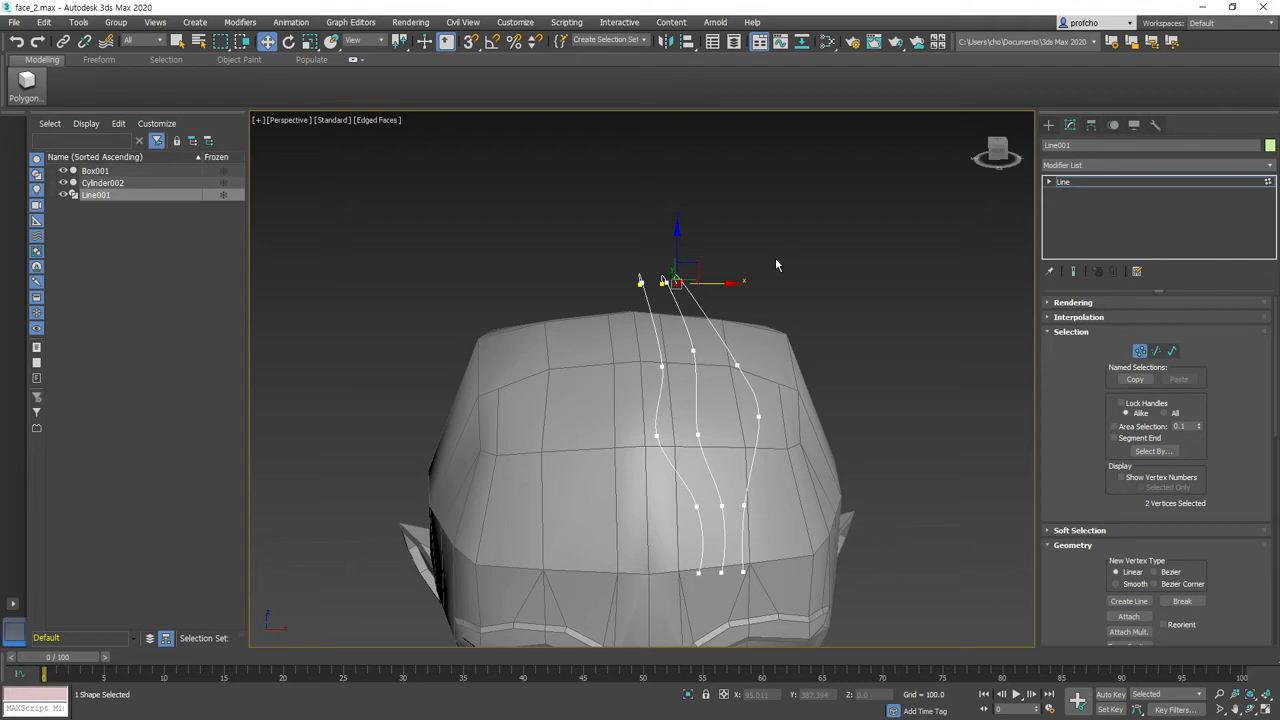
# - Narrow the strand's lower end by moving both outer splines' last vertices closer to the middle spline's last vertex
pyautogui.click(698, 572)
pyautogui.moveTo(751, 573); pyautogui.dragTo(783, 577)
pyautogui.click(743, 573)
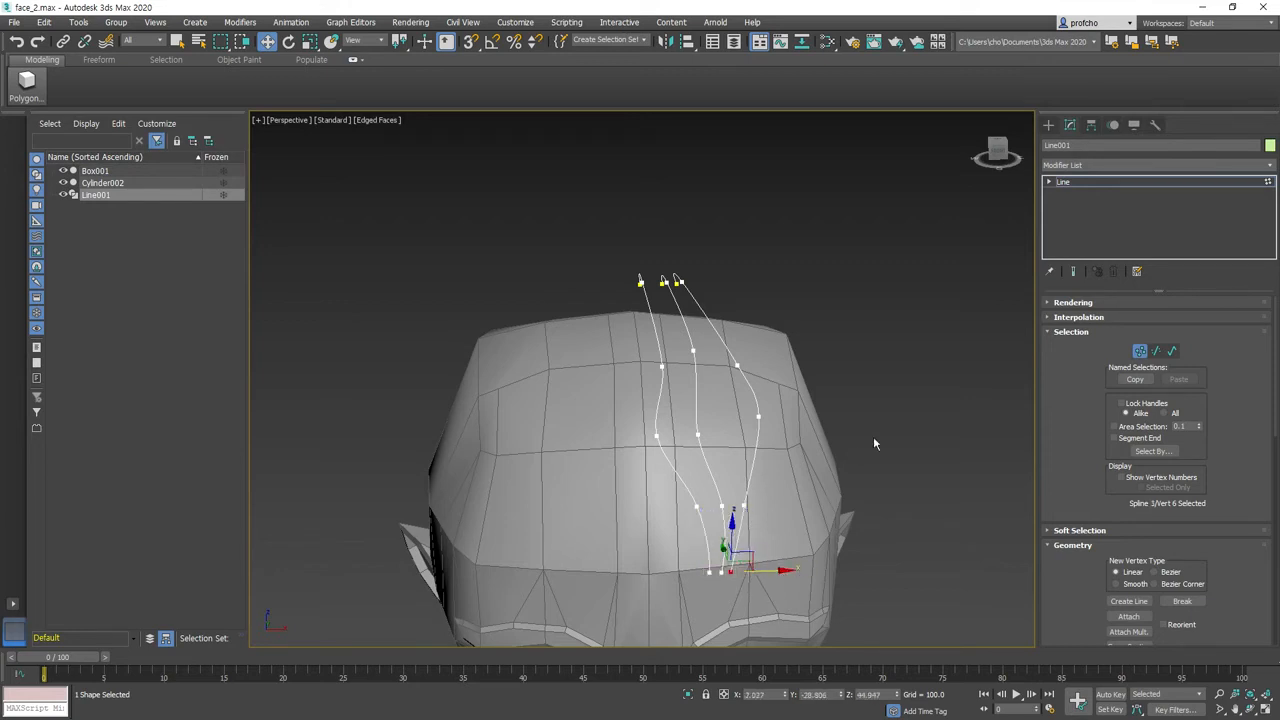
pyautogui.scroll(-5, 860, 442)
pyautogui.scroll(5, 894, 433)
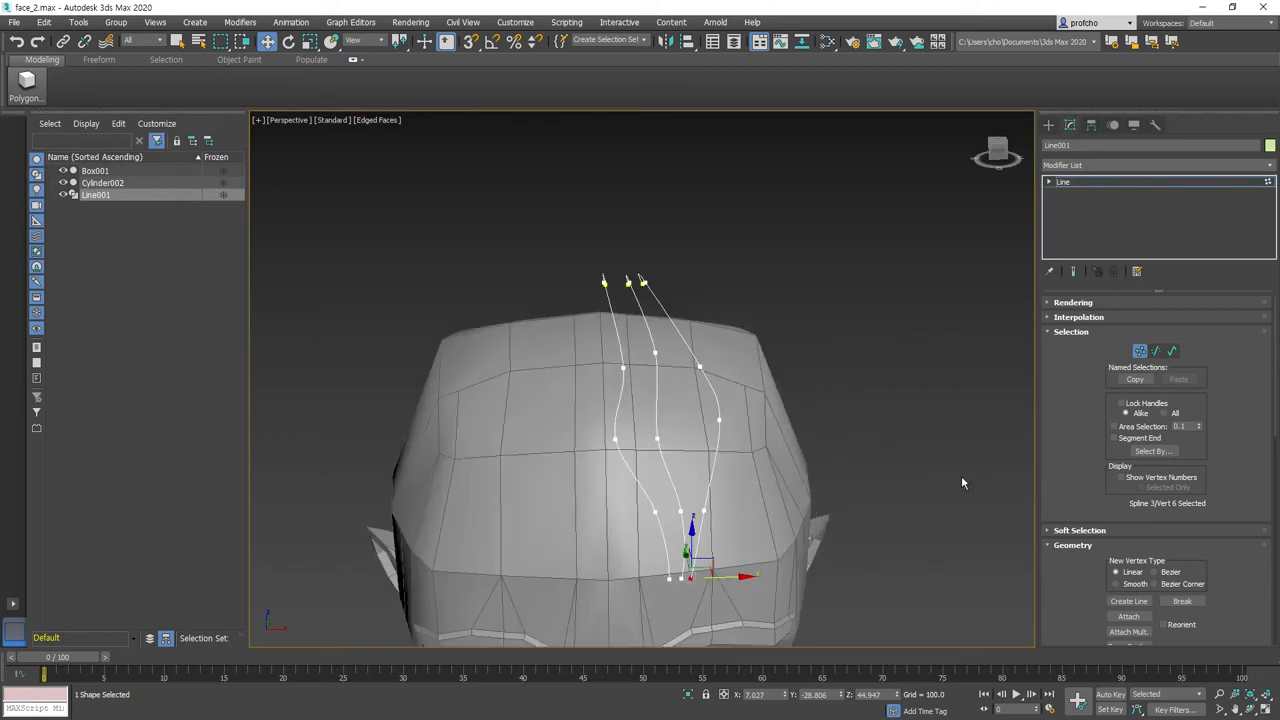
# - Leave vertex editing and return to the whole-object level of Line001
pyautogui.click(1140, 351)
pyautogui.click(1140, 351)
pyautogui.scroll(-3, 1137, 560)
pyautogui.click(1130, 587)
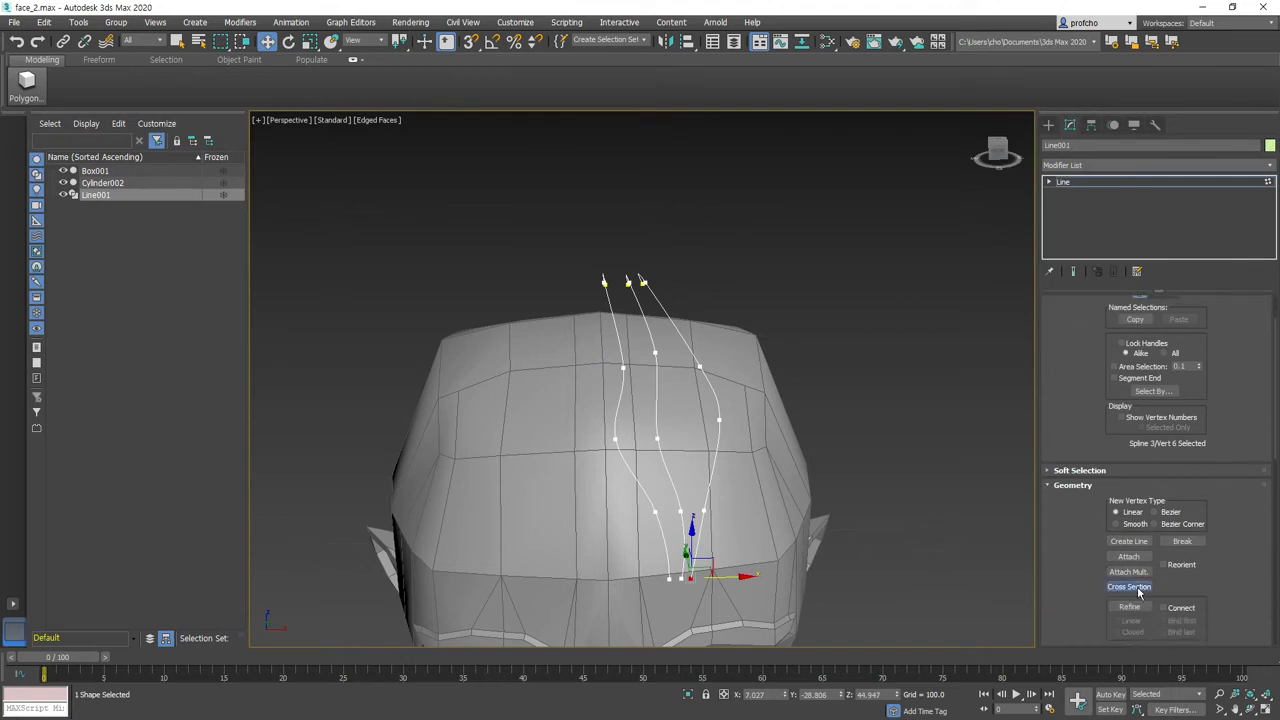
pyautogui.scroll(3, 1230, 405)
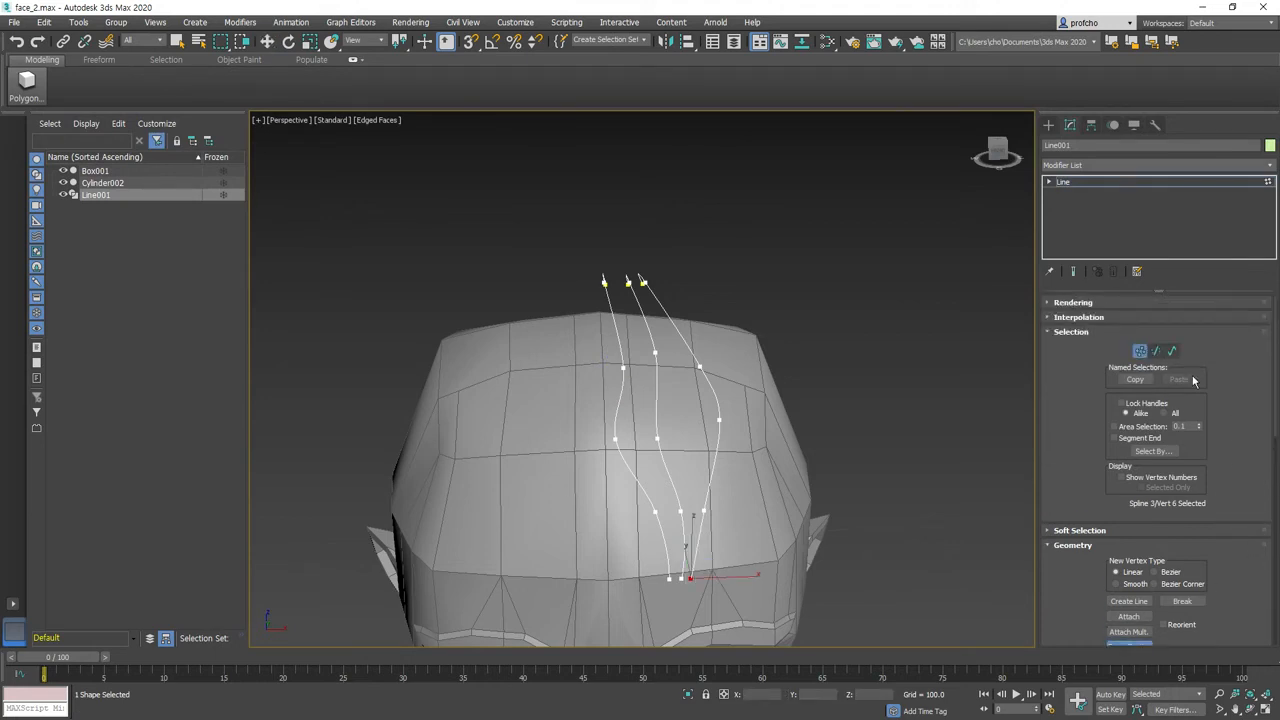
pyautogui.click(1146, 357)
# - Use Cross Section to connect the three splines in order from the first through the middle to the third
pyautogui.scroll(-2, 1148, 597)
pyautogui.click(1140, 606)
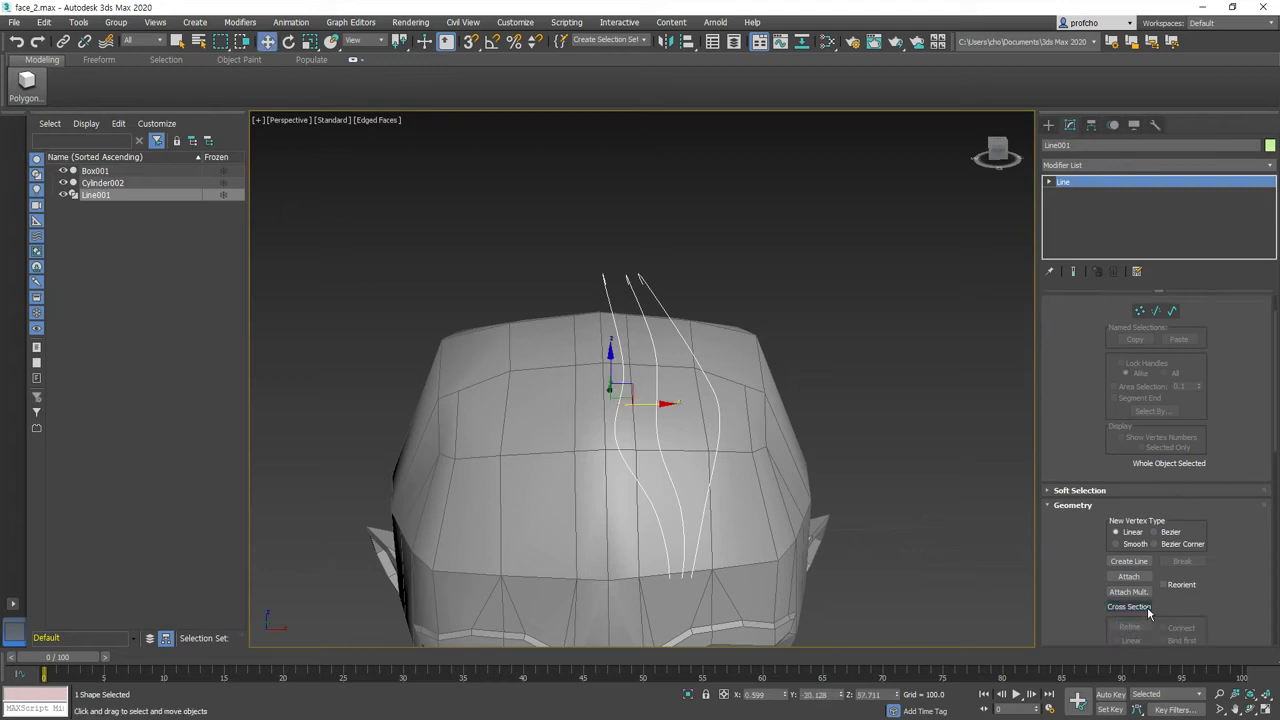
pyautogui.click(1129, 606)
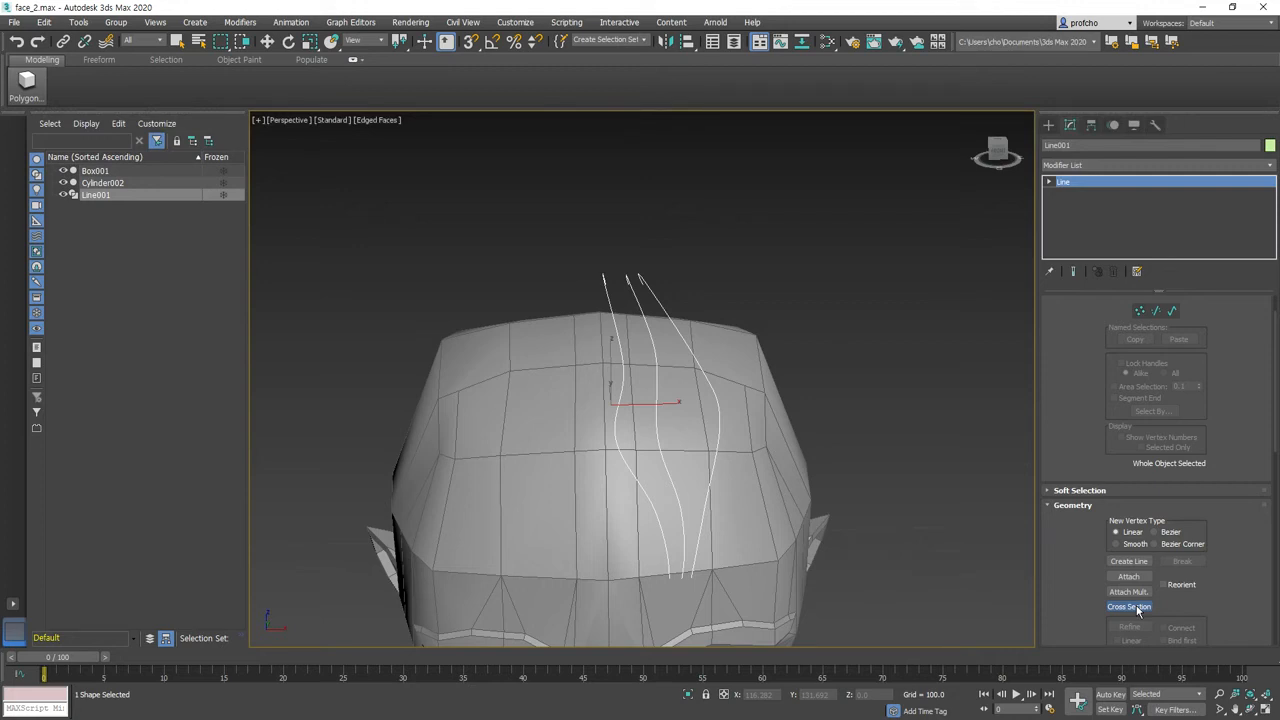
pyautogui.click(1133, 607)
pyautogui.click(1137, 608)
pyautogui.click(1143, 606)
pyautogui.click(608, 420)
pyautogui.click(661, 421)
pyautogui.click(722, 392)
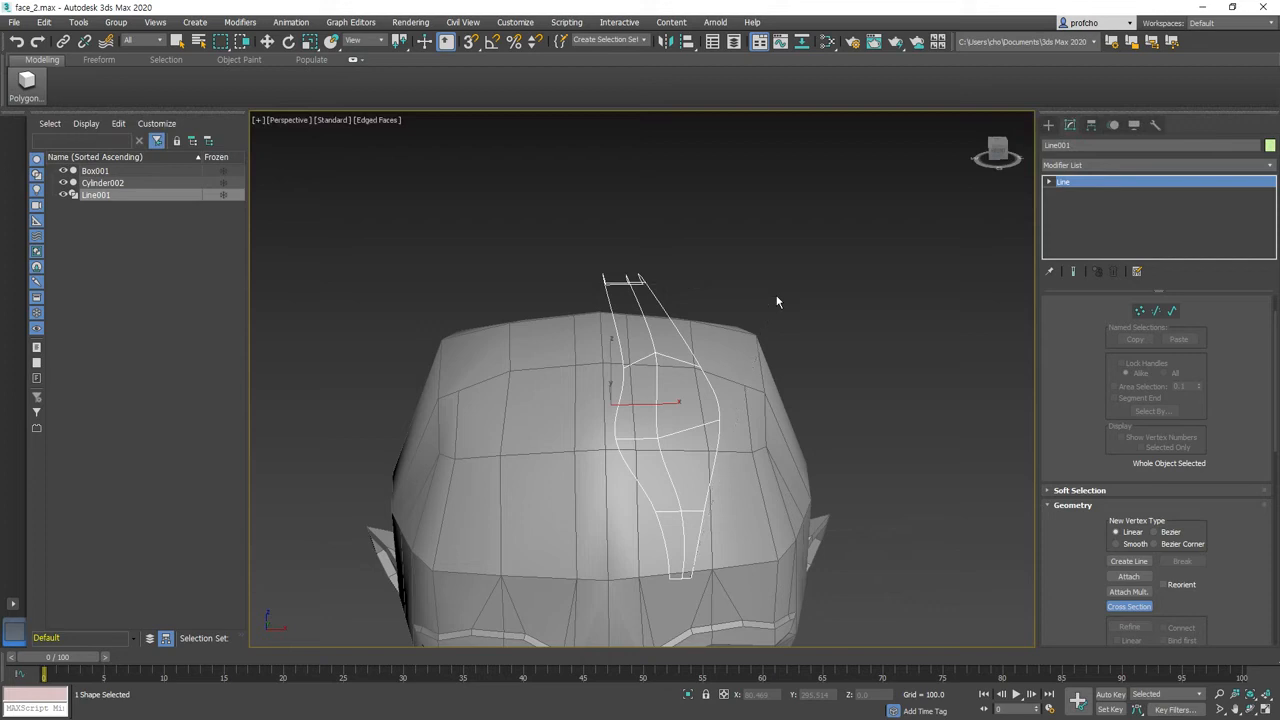
pyautogui.click(1138, 606)
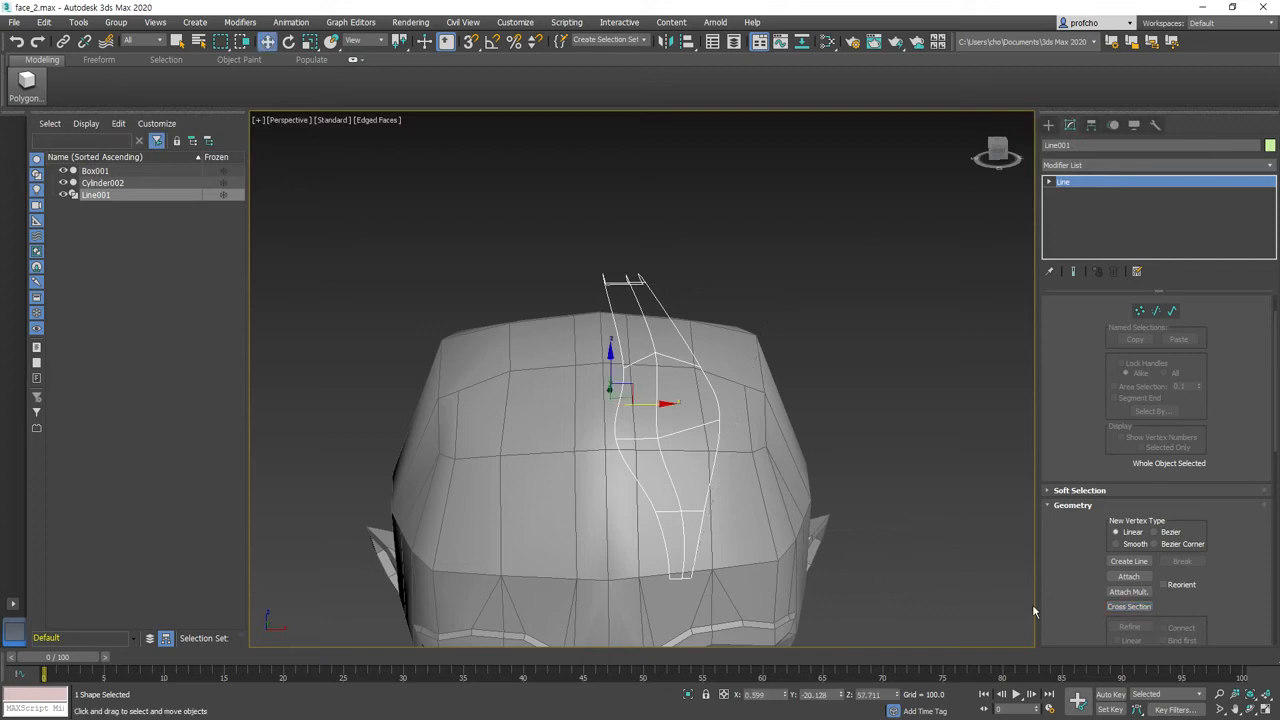
# - Turn off Edged Faces in the Perspective view and orbit around the connected spline cage
pyautogui.click(1248, 708)
pyautogui.moveTo(647, 414); pyautogui.dragTo(660, 390)
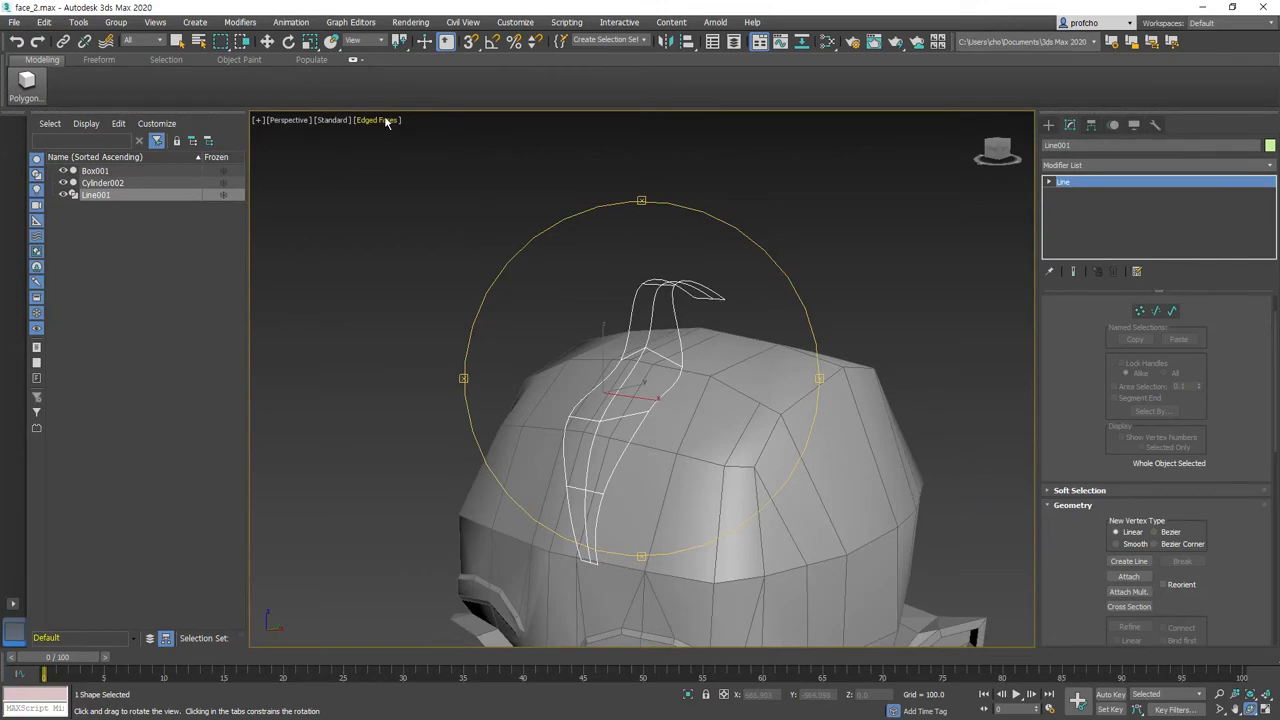
pyautogui.click(386, 121)
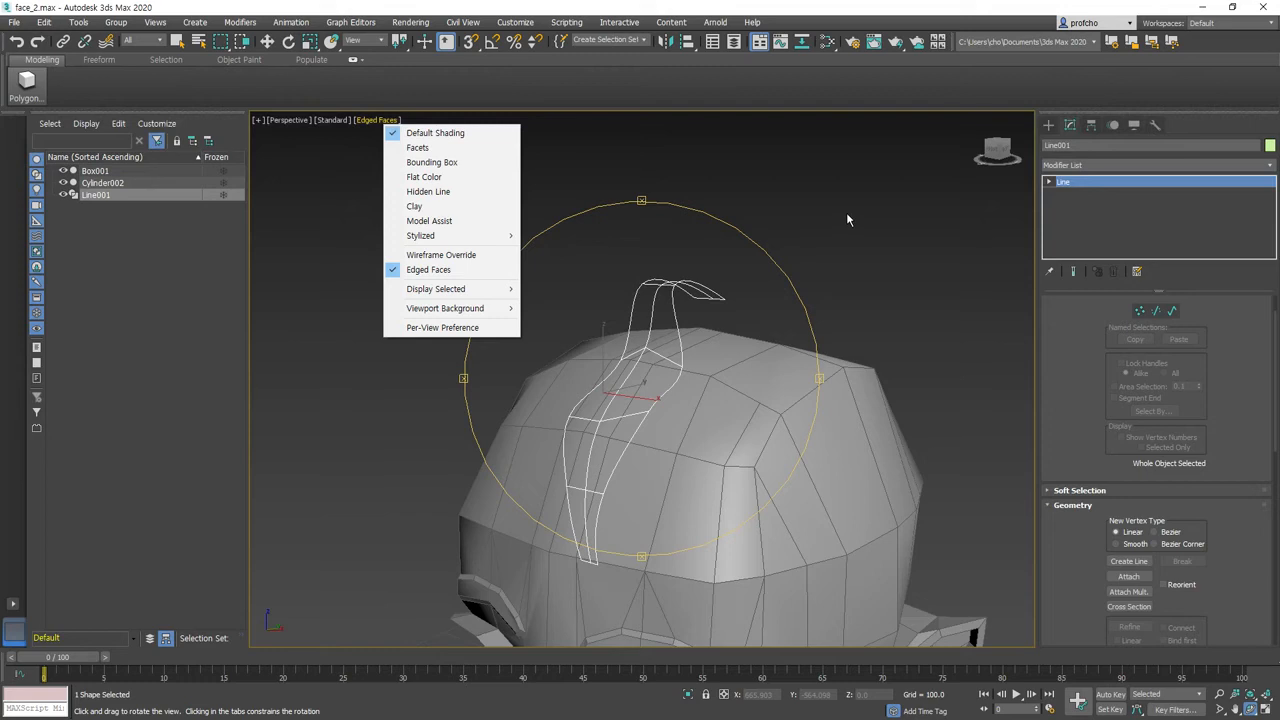
pyautogui.click(778, 200)
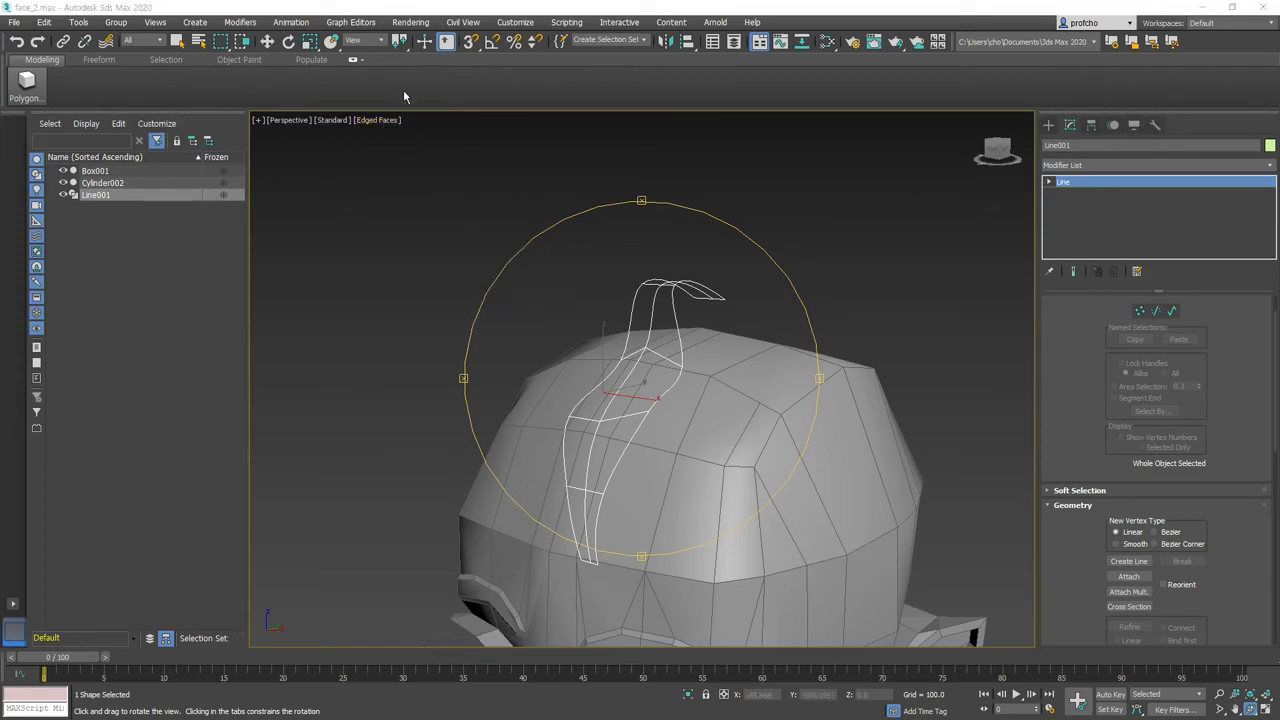
pyautogui.click(390, 121)
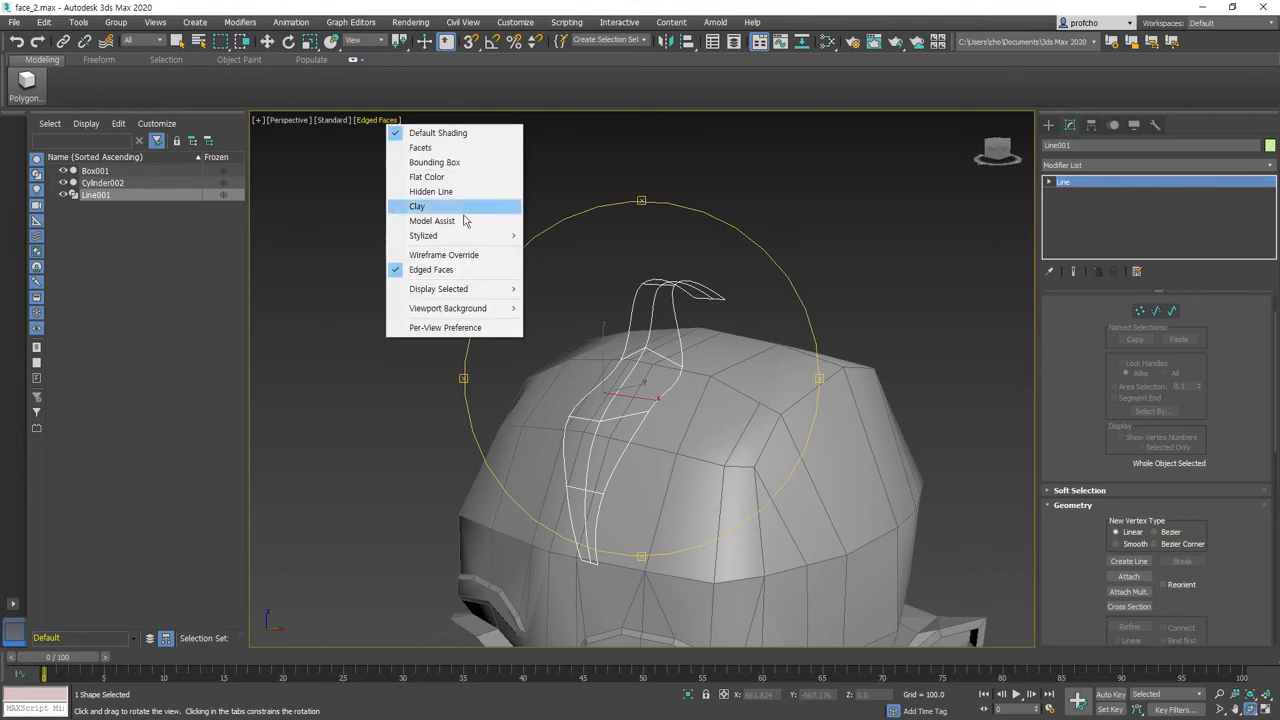
pyautogui.click(465, 277)
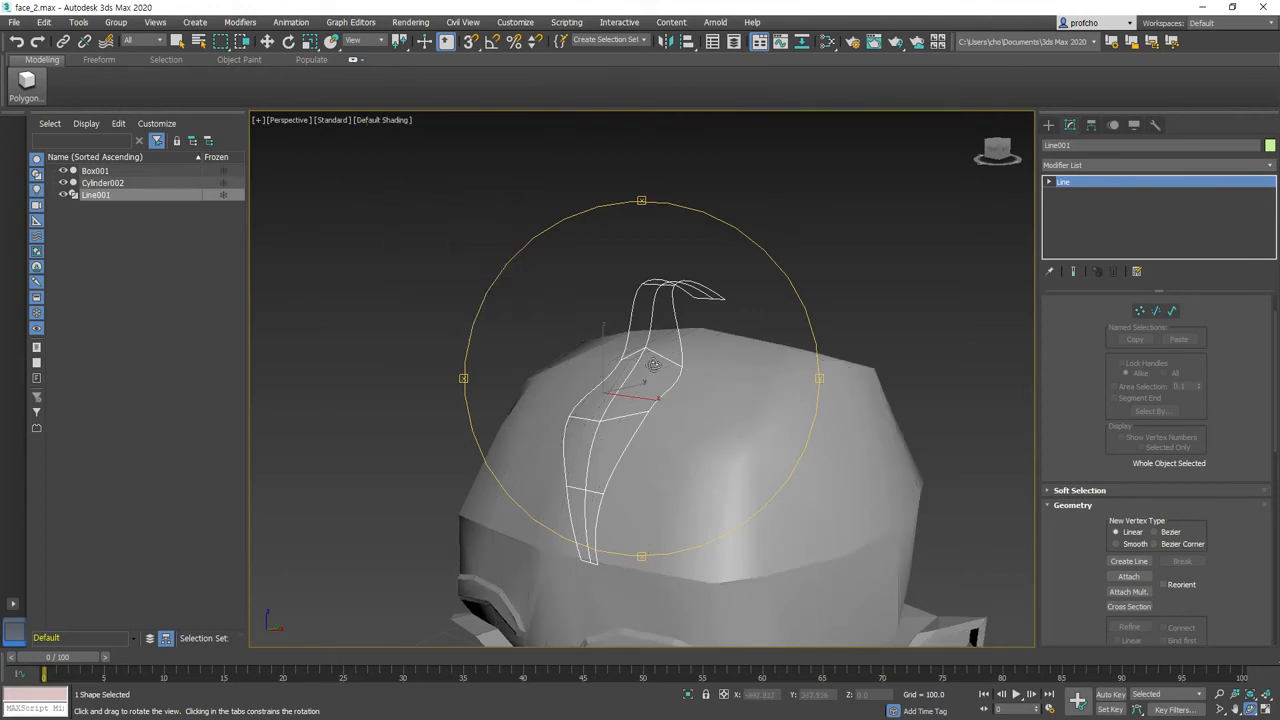
pyautogui.moveTo(746, 380)
pyautogui.mouseDown()
pyautogui.moveTo(780, 351)
pyautogui.moveTo(783, 329)
pyautogui.moveTo(746, 356)
pyautogui.mouseUp()
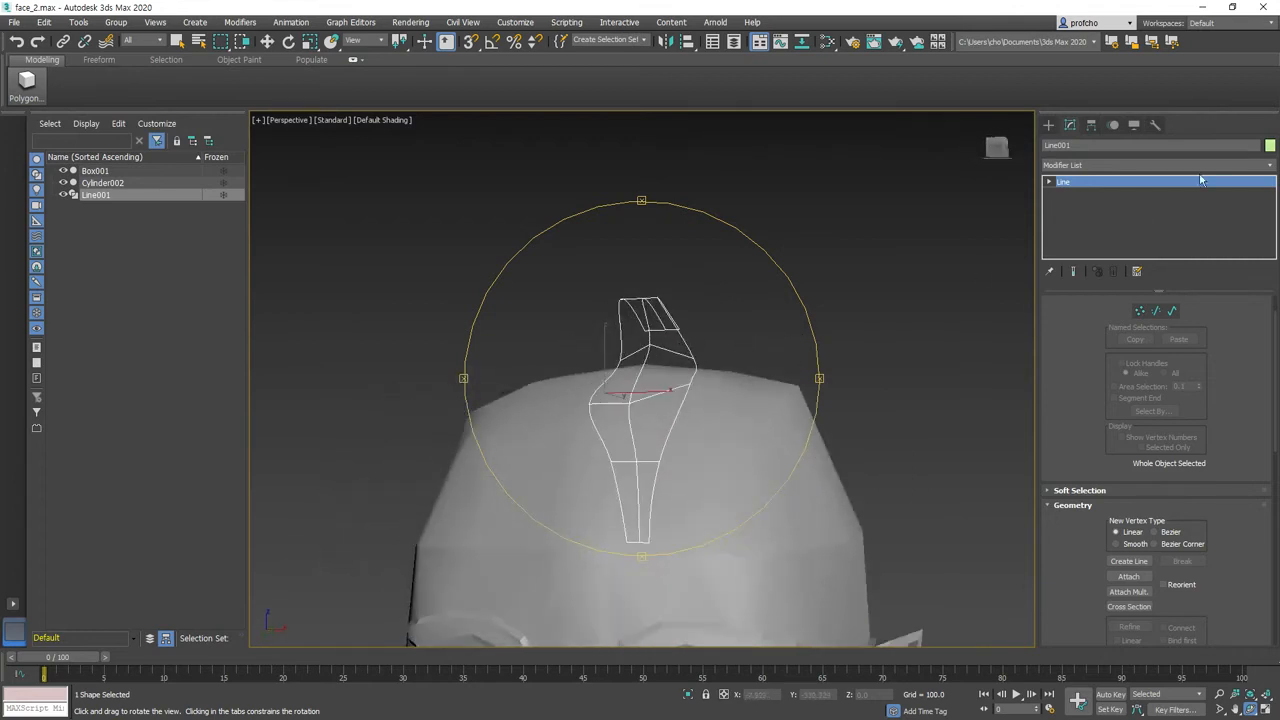
pyautogui.click(1270, 165)
pyautogui.press('s')
pyautogui.press('s')
pyautogui.press('s')
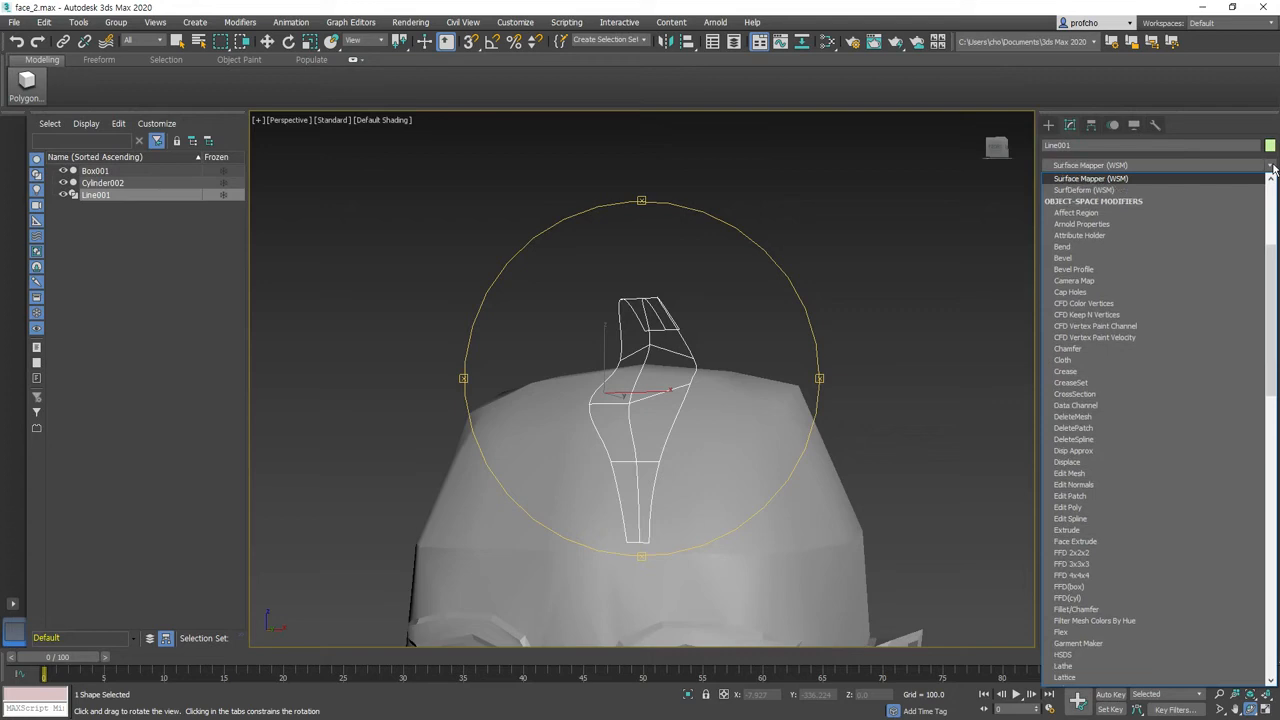
pyautogui.click(1091, 189)
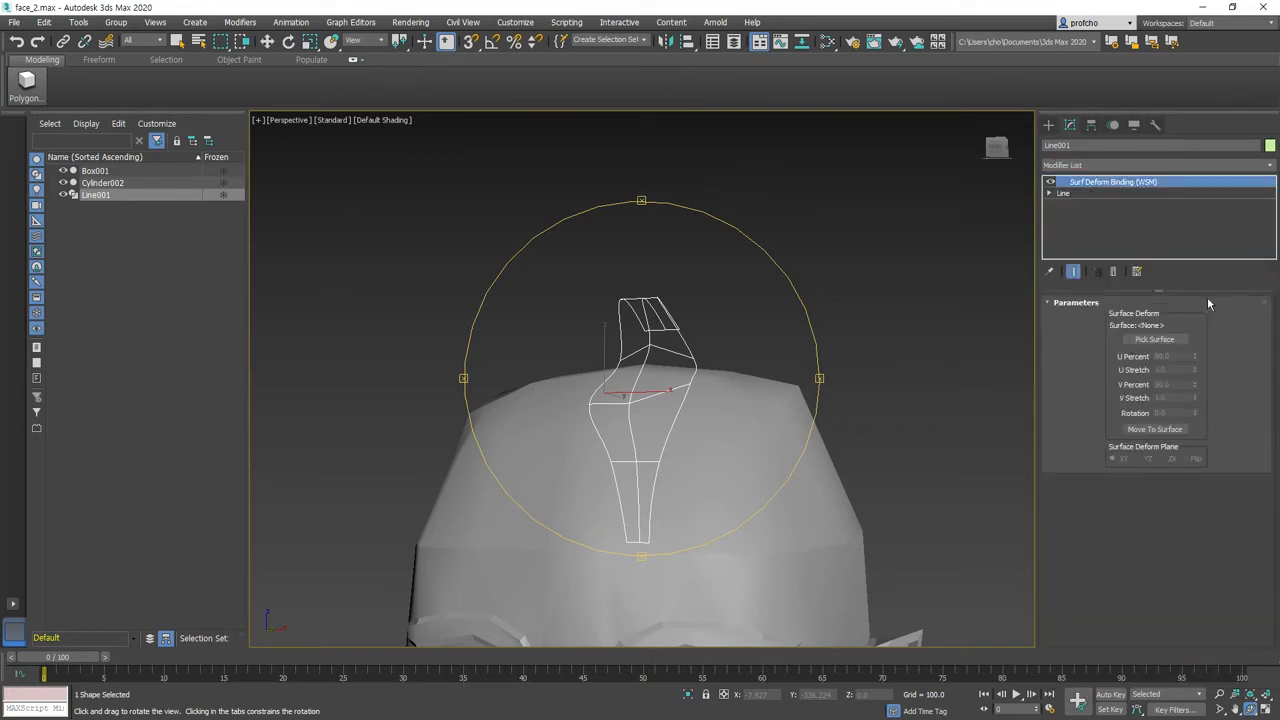
pyautogui.click(1145, 339)
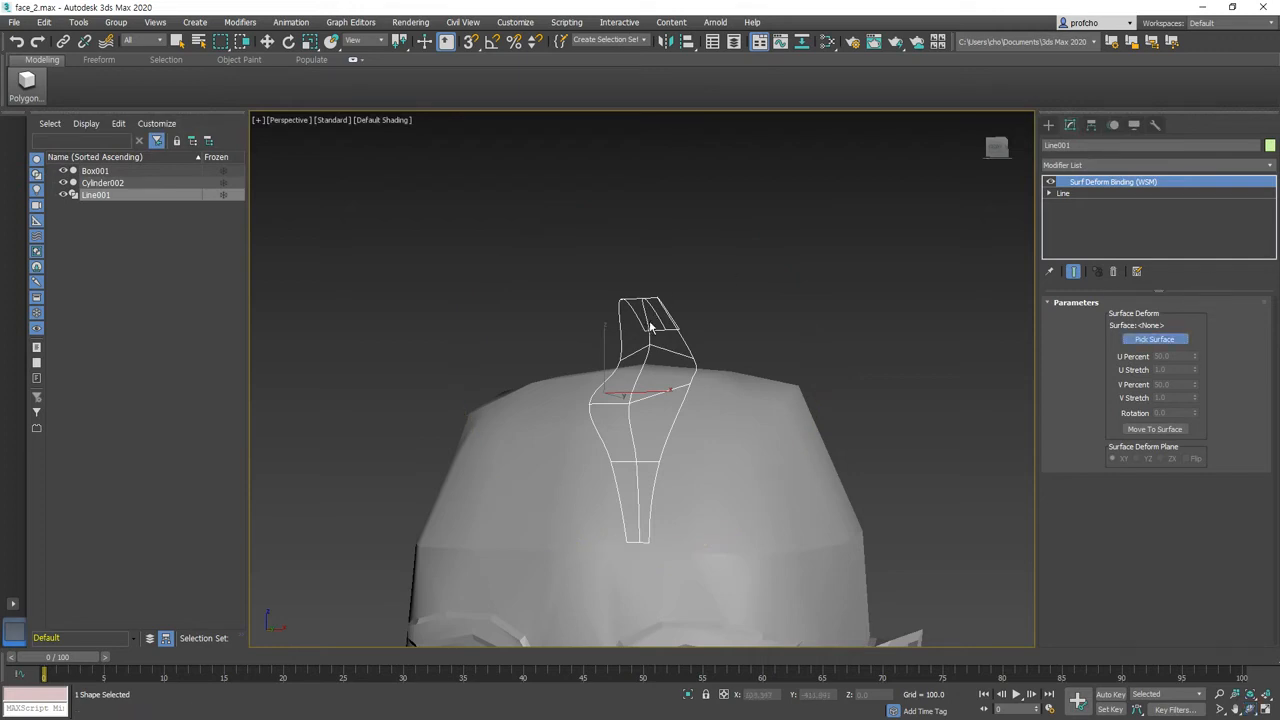
pyautogui.press('w')
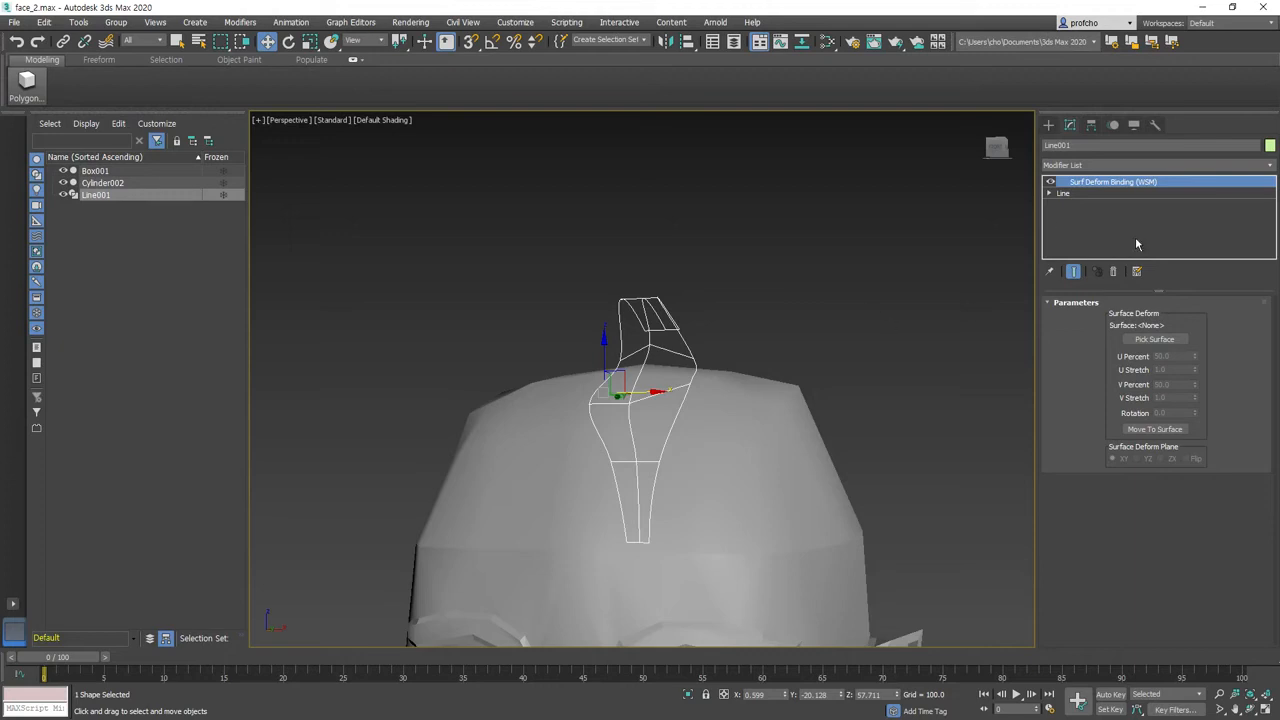
pyautogui.rightClick(1131, 183)
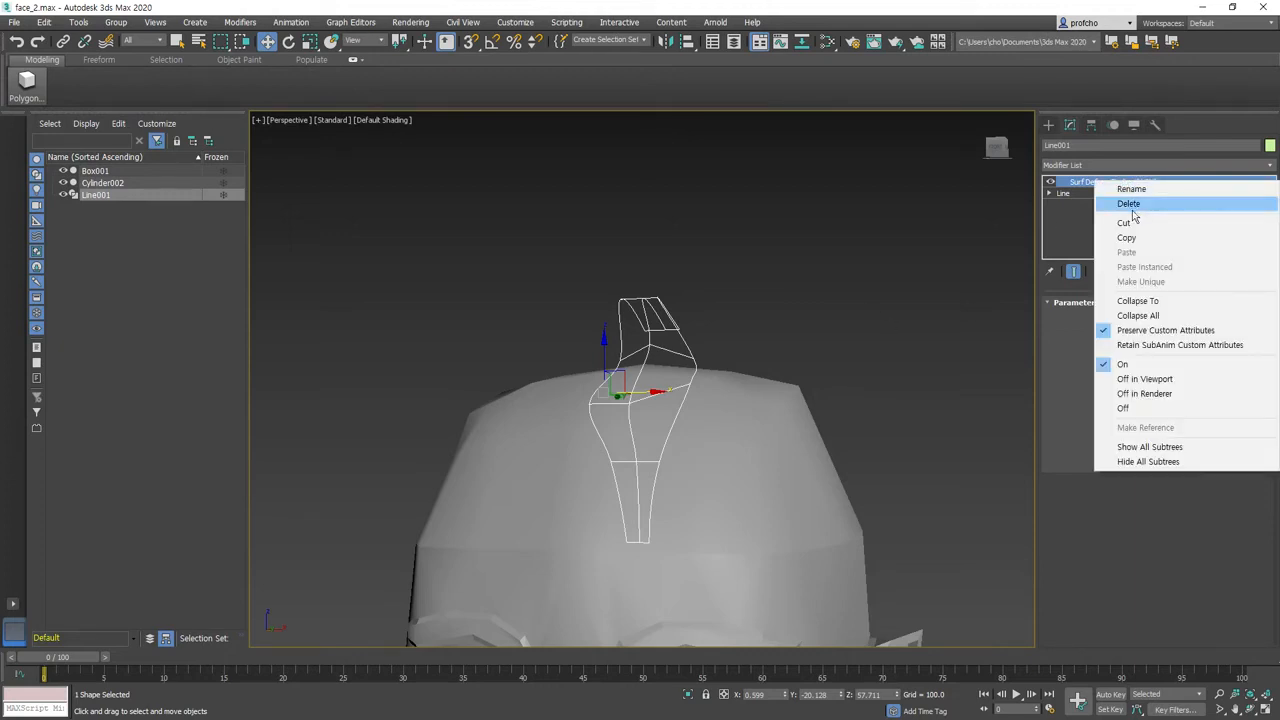
pyautogui.click(1125, 223)
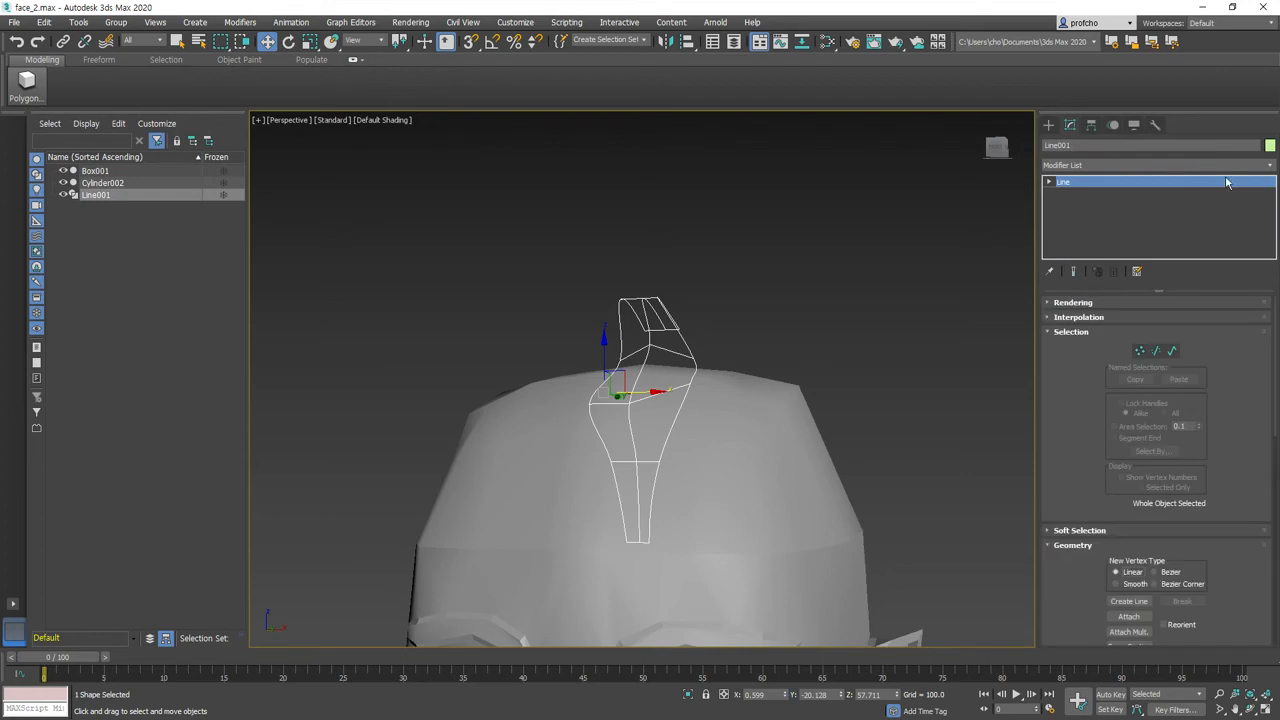
# - Apply the Surface modifier to the cross-sectioned strand Line001 and orbit around the generated surface
pyautogui.click(1271, 165)
pyautogui.press('f')
pyautogui.press('s')
pyautogui.scroll(-10, 1172, 390)
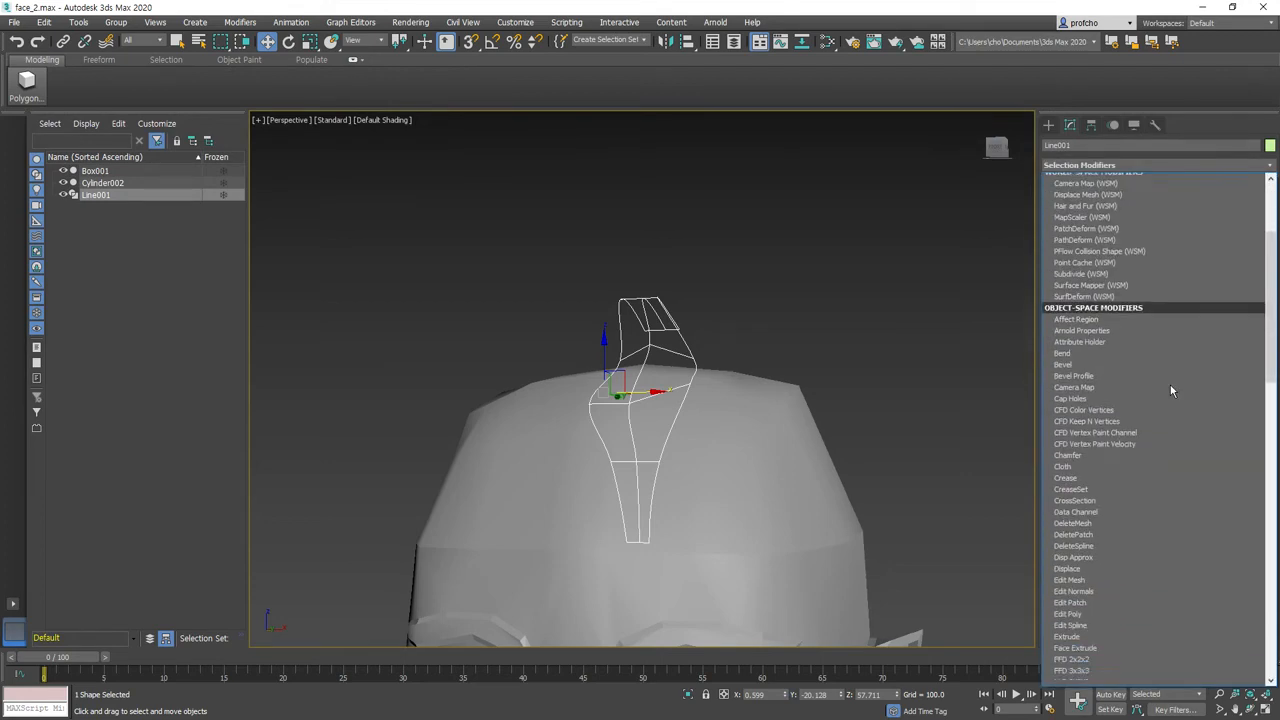
pyautogui.scroll(-12, 1172, 390)
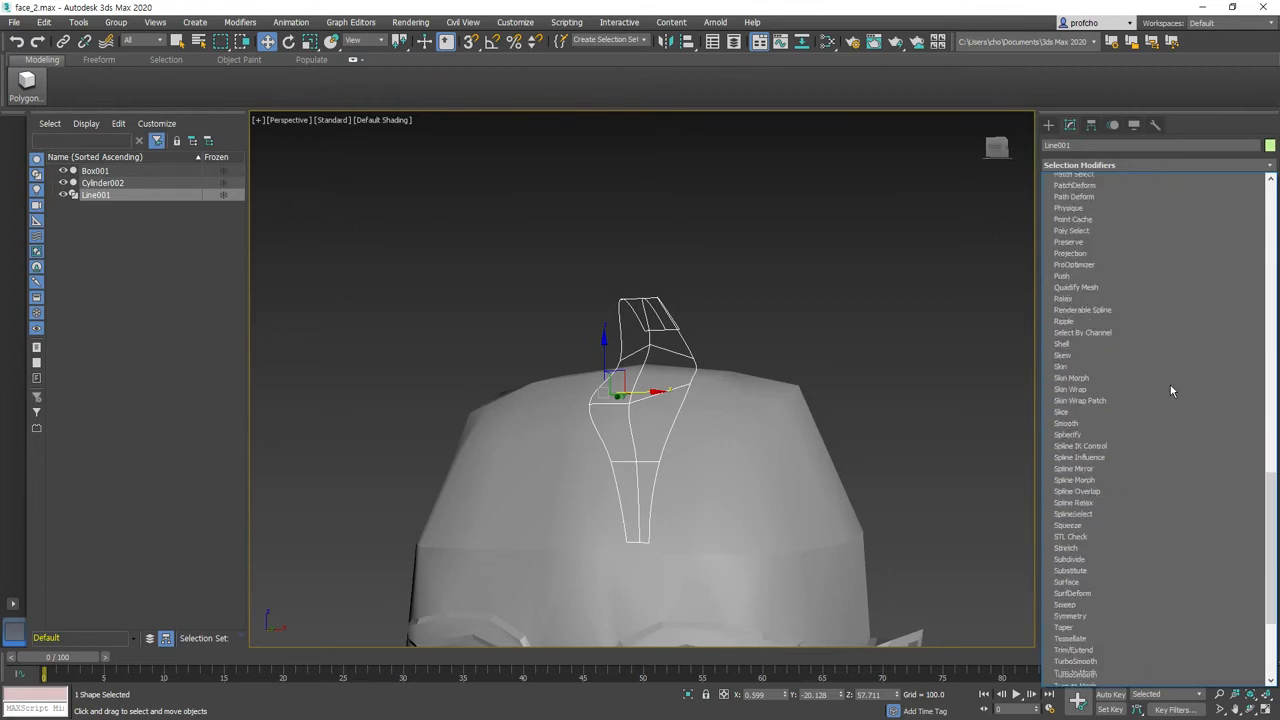
pyautogui.scroll(-5, 1172, 390)
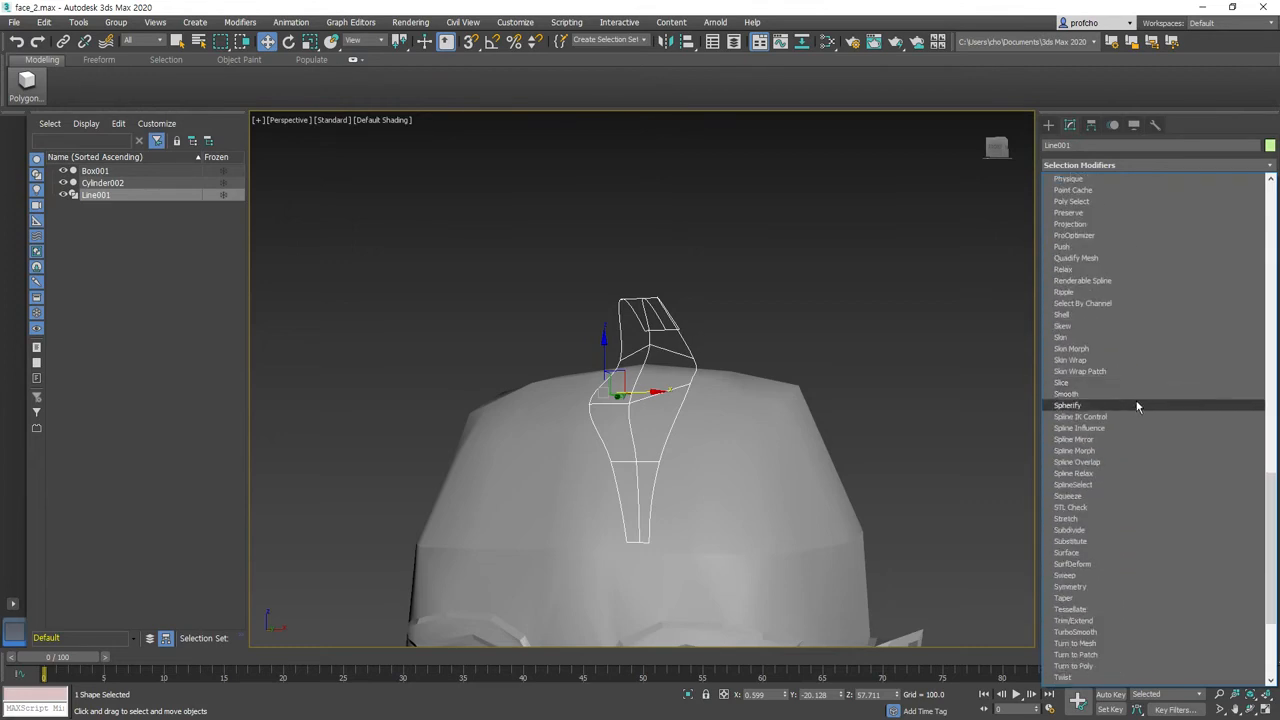
pyautogui.click(1091, 553)
pyautogui.click(1251, 709)
pyautogui.moveTo(774, 392); pyautogui.dragTo(643, 323)
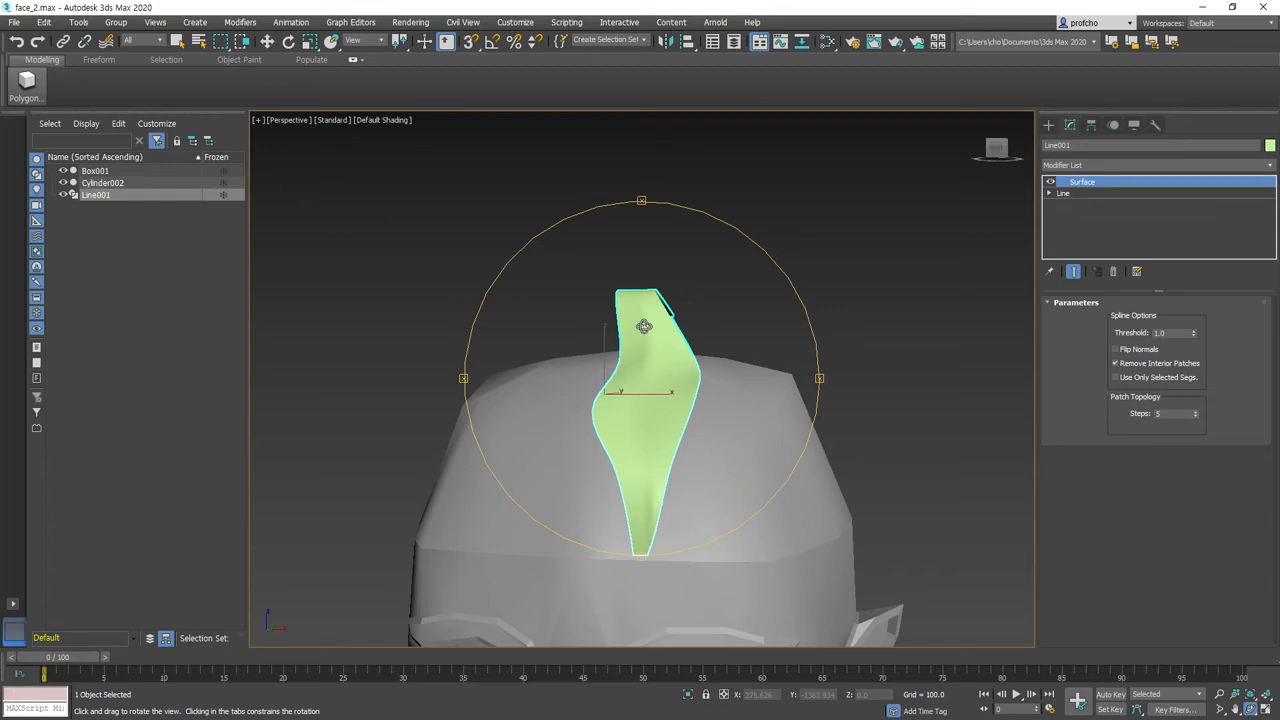
pyautogui.moveTo(654, 451)
pyautogui.mouseDown()
pyautogui.moveTo(560, 457)
pyautogui.moveTo(519, 439)
pyautogui.moveTo(583, 277)
pyautogui.mouseUp()
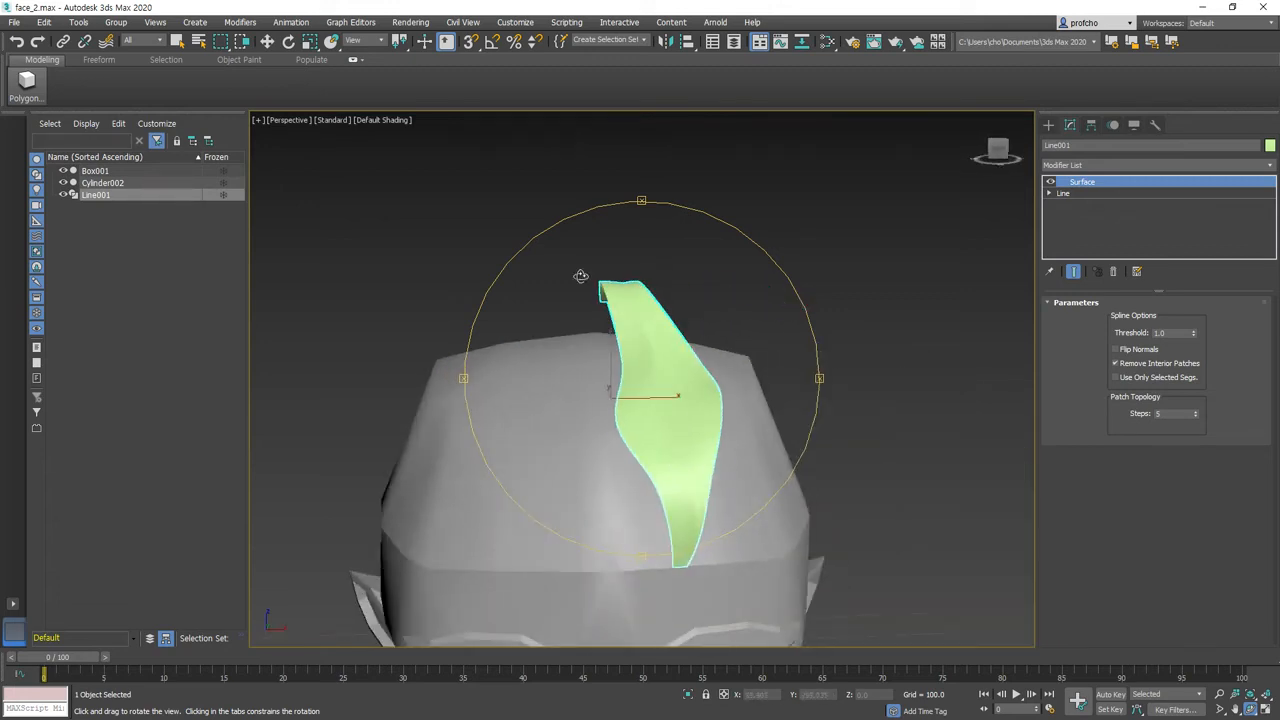
# - Turn on Edged Faces in the Perspective view and inspect the strand's surface on the head from several angles
pyautogui.click(385, 120)
pyautogui.click(433, 270)
pyautogui.moveTo(722, 469); pyautogui.dragTo(652, 447)
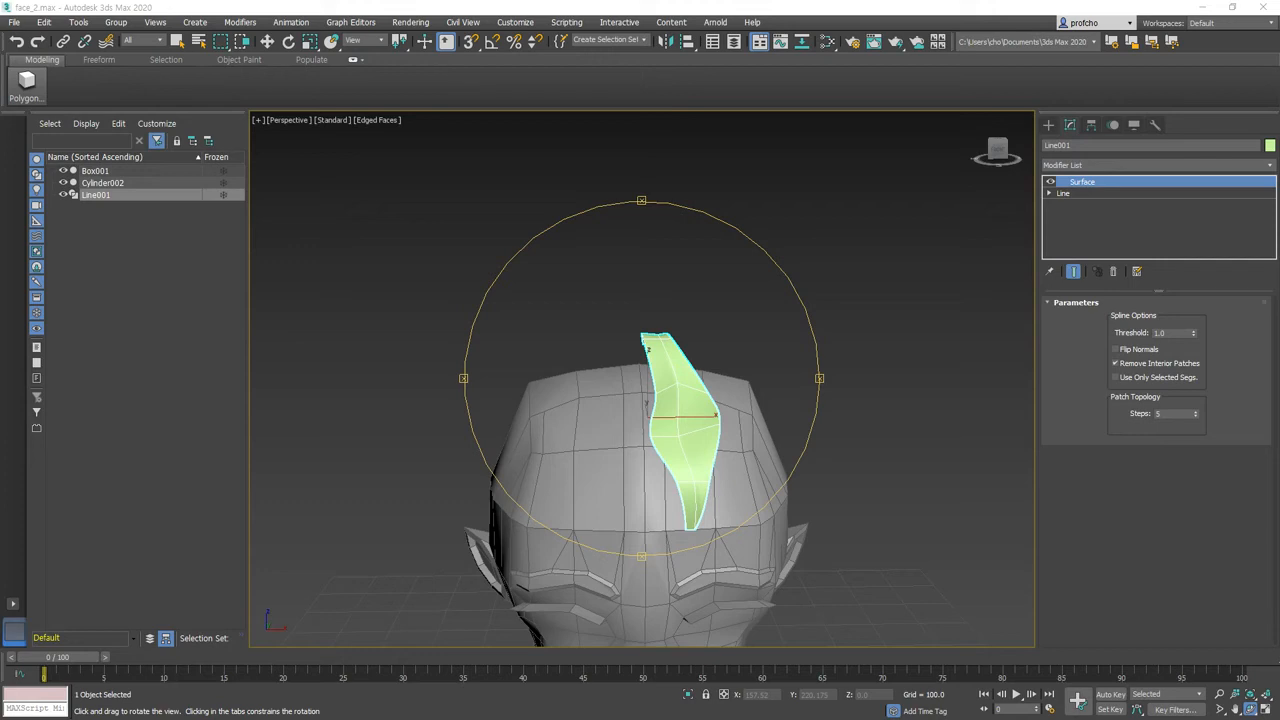
pyautogui.moveTo(594, 387); pyautogui.dragTo(571, 375)
pyautogui.scroll(-5, 680, 402)
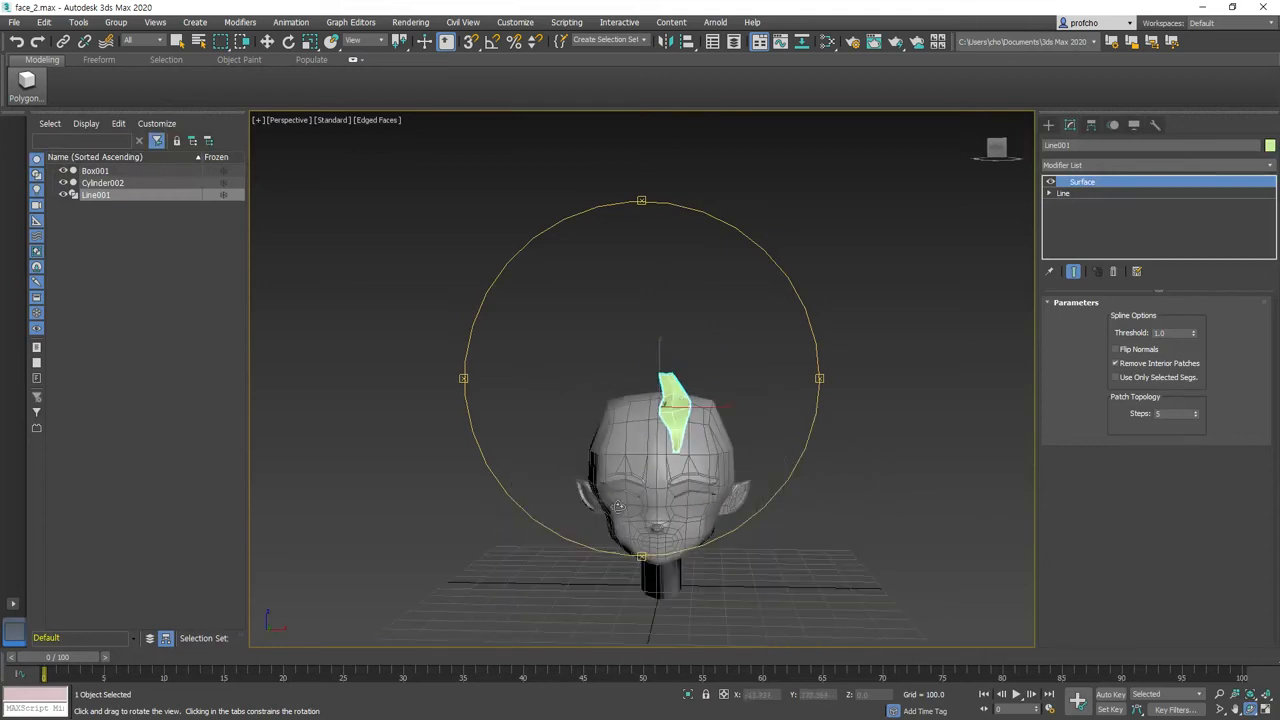
pyautogui.moveTo(766, 432); pyautogui.dragTo(809, 423)
pyautogui.scroll(5, 710, 418)
pyautogui.moveTo(717, 403); pyautogui.dragTo(614, 414)
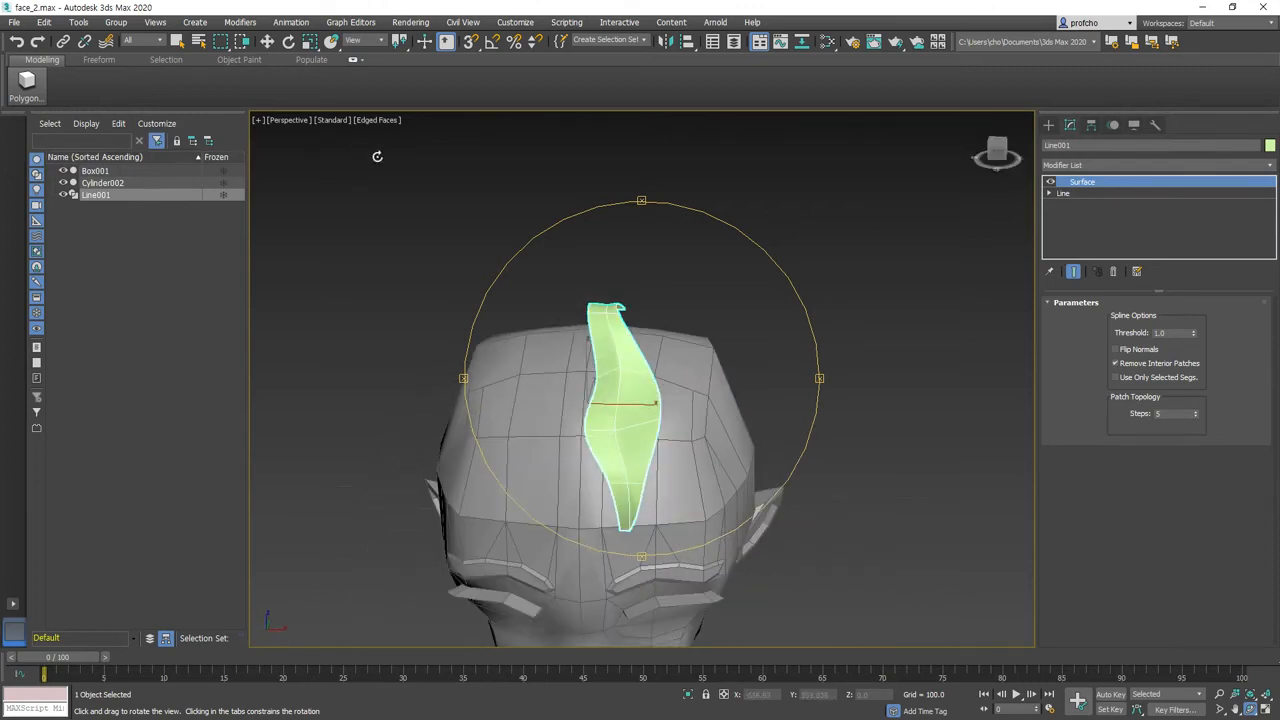
# - Lower the strand vertically to a Z position of about 54.7 so it sits closer to the head
pyautogui.click(99, 59)
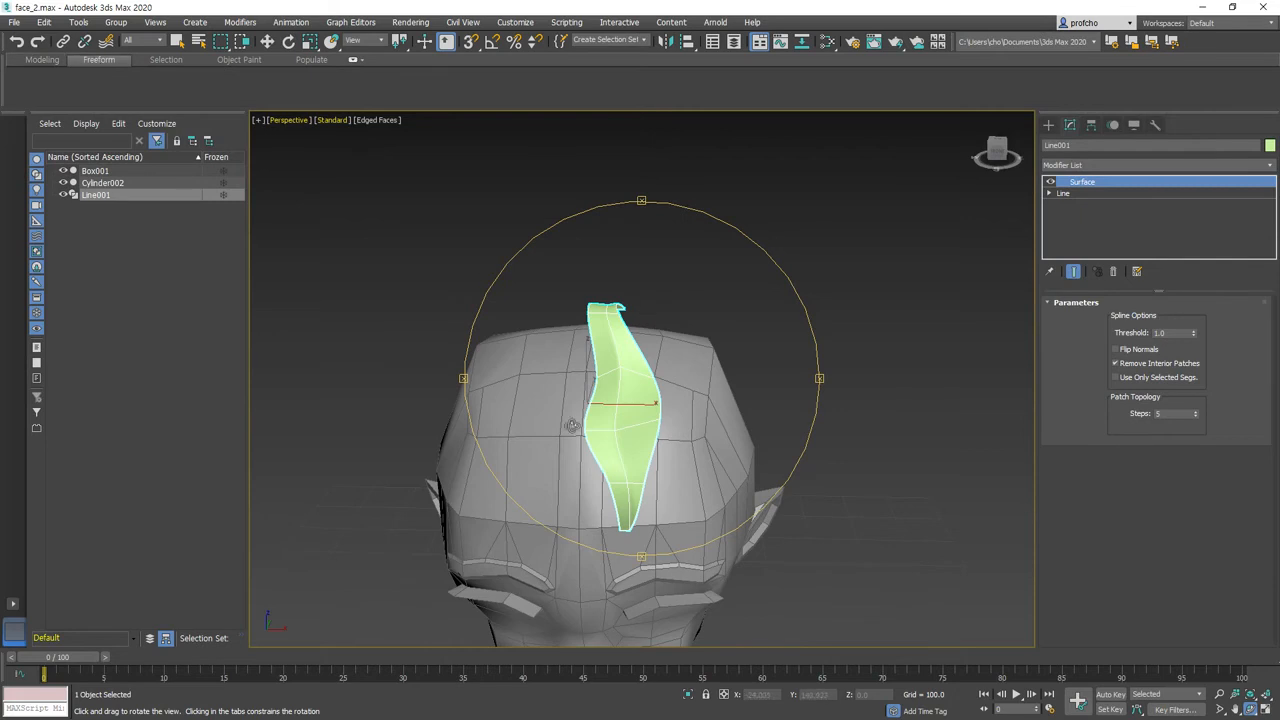
pyautogui.scroll(2, 690, 355)
pyautogui.moveTo(664, 381); pyautogui.dragTo(663, 417)
pyautogui.press('w')
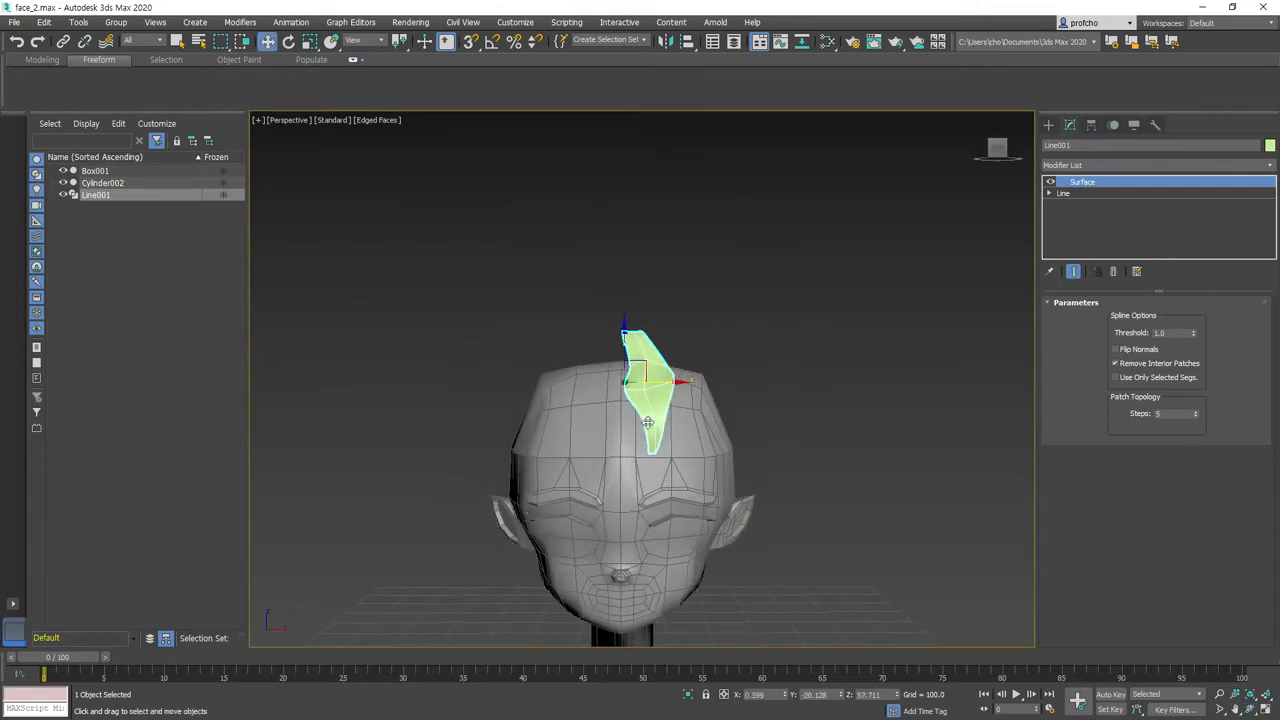
pyautogui.click(1252, 709)
pyautogui.moveTo(570, 380)
pyautogui.mouseDown()
pyautogui.moveTo(701, 394)
pyautogui.moveTo(583, 385)
pyautogui.mouseUp()
pyautogui.press('w')
pyautogui.moveTo(625, 330); pyautogui.dragTo(625, 347)
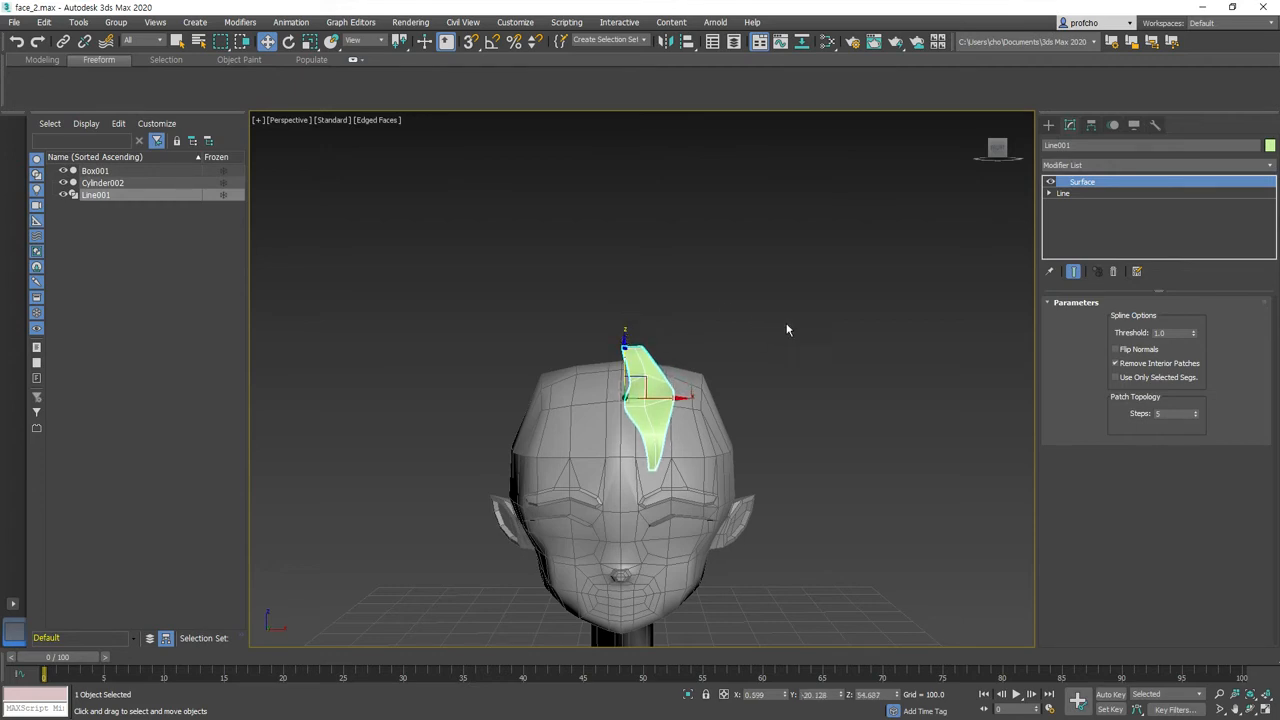
# - In the Top view, clone the strand with a small offset along X beside the original
pyautogui.click(295, 122)
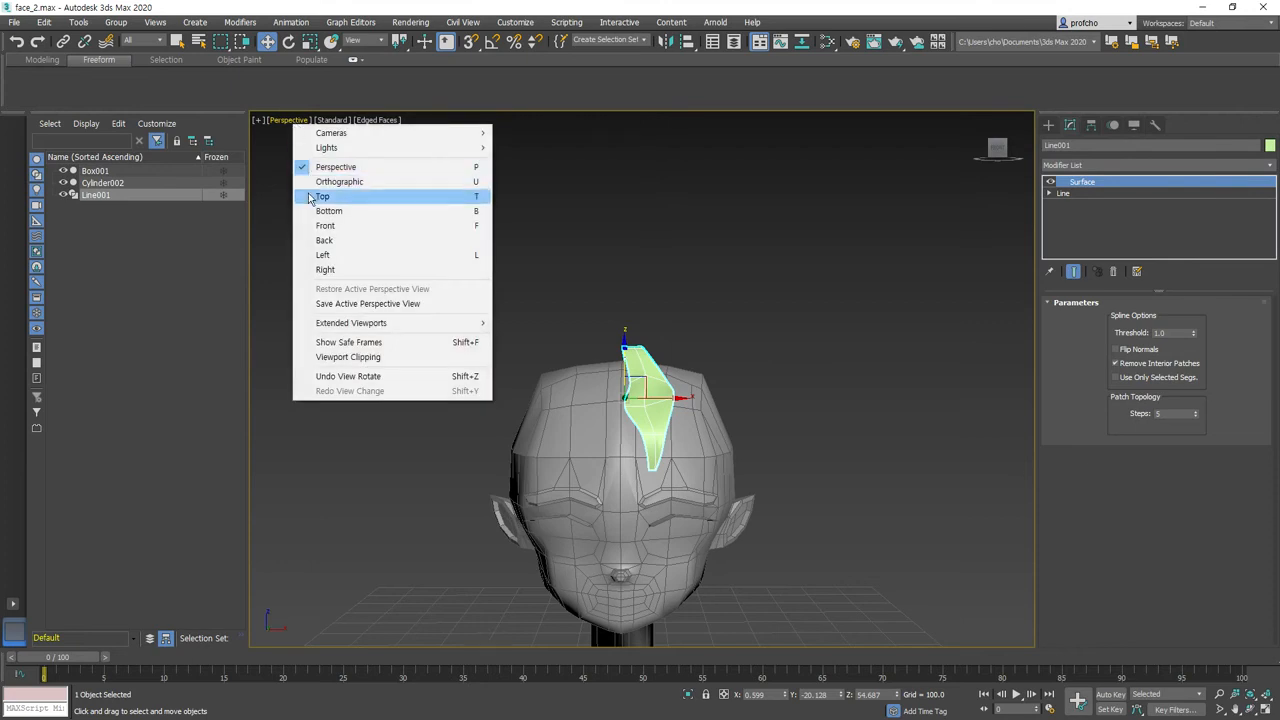
pyautogui.click(320, 197)
pyautogui.scroll(2, 724, 360)
pyautogui.moveTo(582, 298); pyautogui.dragTo(689, 228, button='middle')
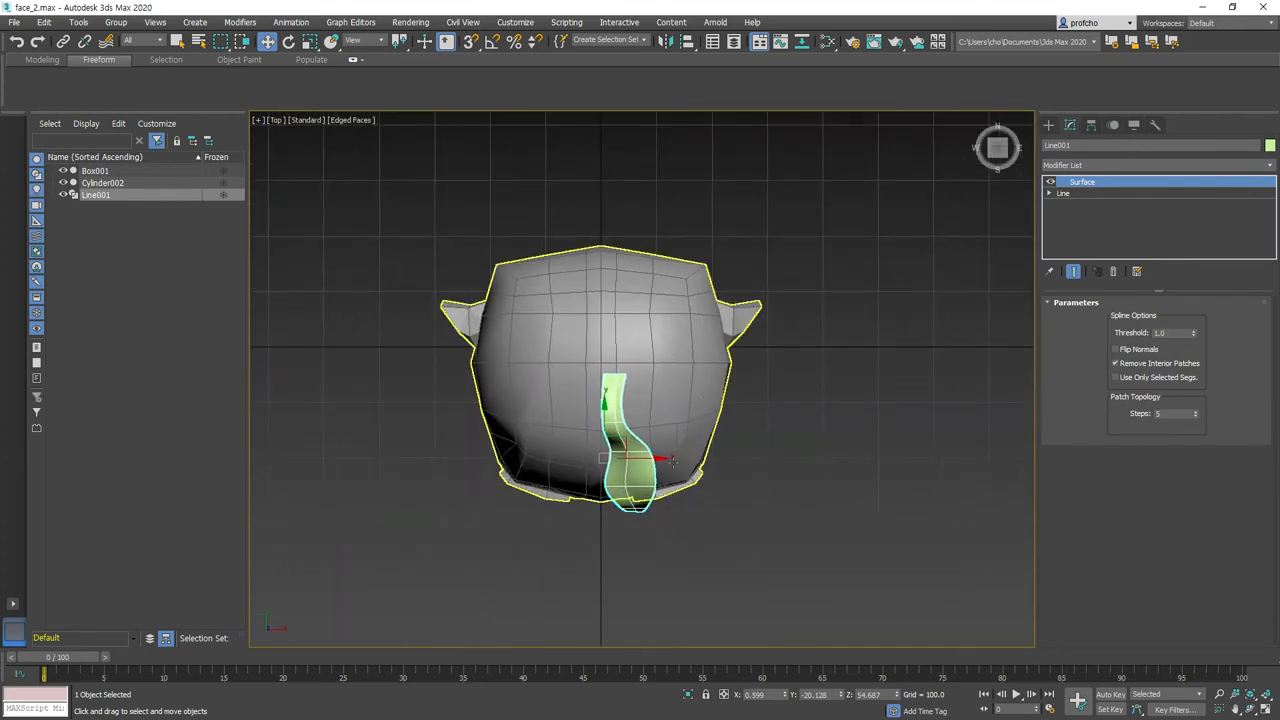
pyautogui.moveTo(661, 458)
pyautogui.keyDown('shift'); pyautogui.mouseDown()
pyautogui.moveTo(676, 458)
pyautogui.moveTo(658, 437)
pyautogui.moveTo(709, 449)
pyautogui.moveTo(773, 421)
pyautogui.mouseUp(); pyautogui.keyUp('shift')
pyautogui.click(640, 420)
# - Rotate, reposition and slightly enlarge the copied strand so it fans outward beside the first one
pyautogui.press('e')
pyautogui.press('z')
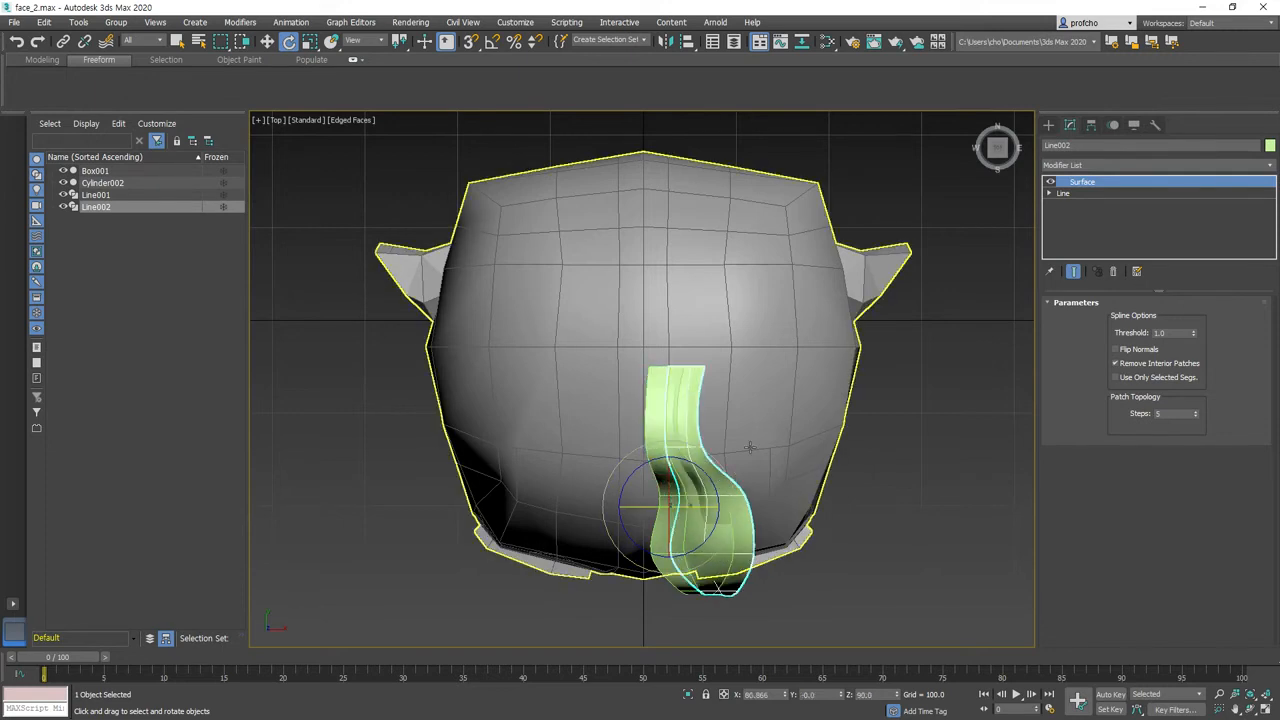
pyautogui.moveTo(727, 474); pyautogui.dragTo(793, 476)
pyautogui.press('w')
pyautogui.press('r')
pyautogui.moveTo(716, 474)
pyautogui.mouseDown()
pyautogui.moveTo(727, 469)
pyautogui.moveTo(718, 479)
pyautogui.mouseUp()
pyautogui.press('w')
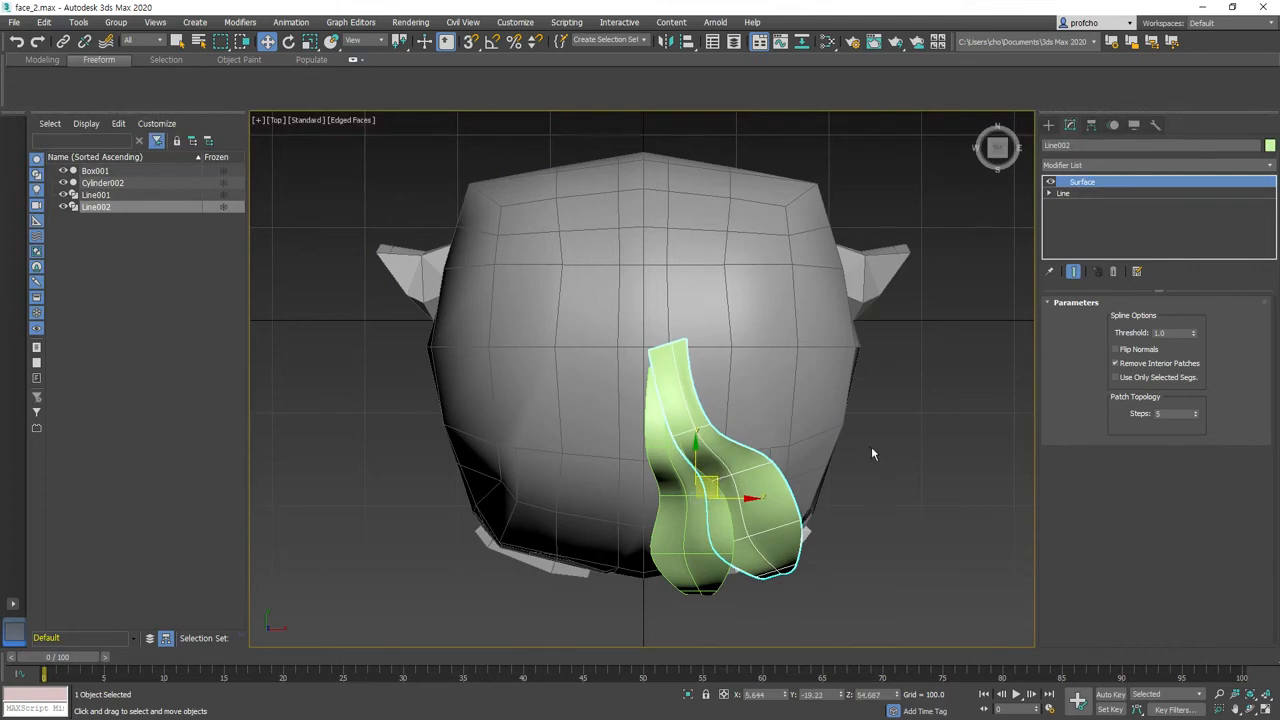
# - Switch to the Front view and examine how the two strands overlap and sit on the forehead
pyautogui.scroll(-2, 941, 460)
pyautogui.click(922, 468)
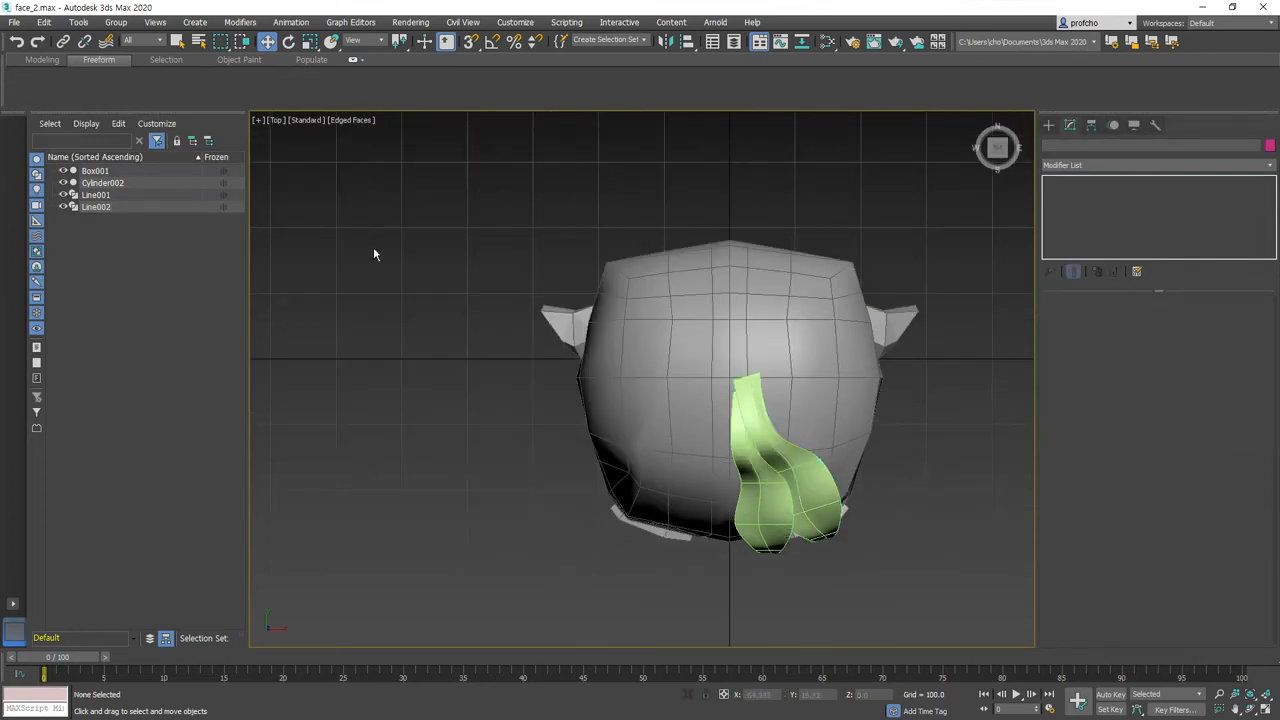
pyautogui.click(275, 120)
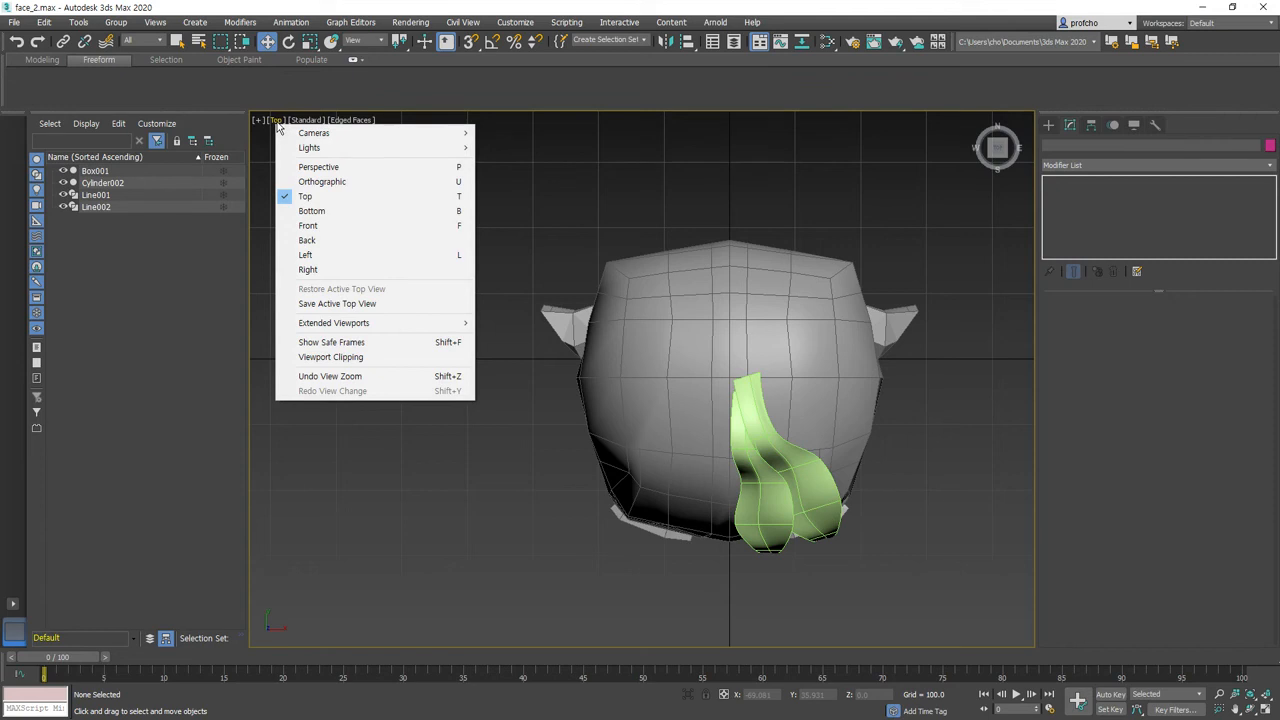
pyautogui.click(334, 226)
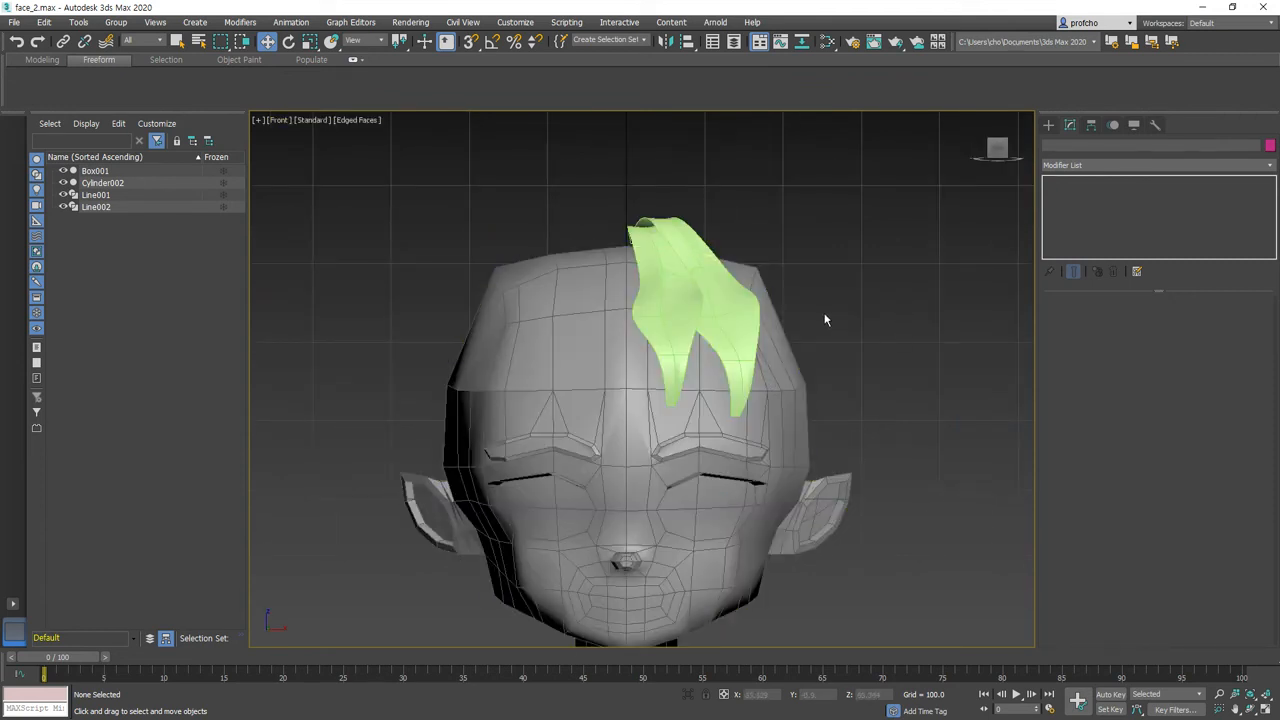
pyautogui.scroll(-4, 827, 321)
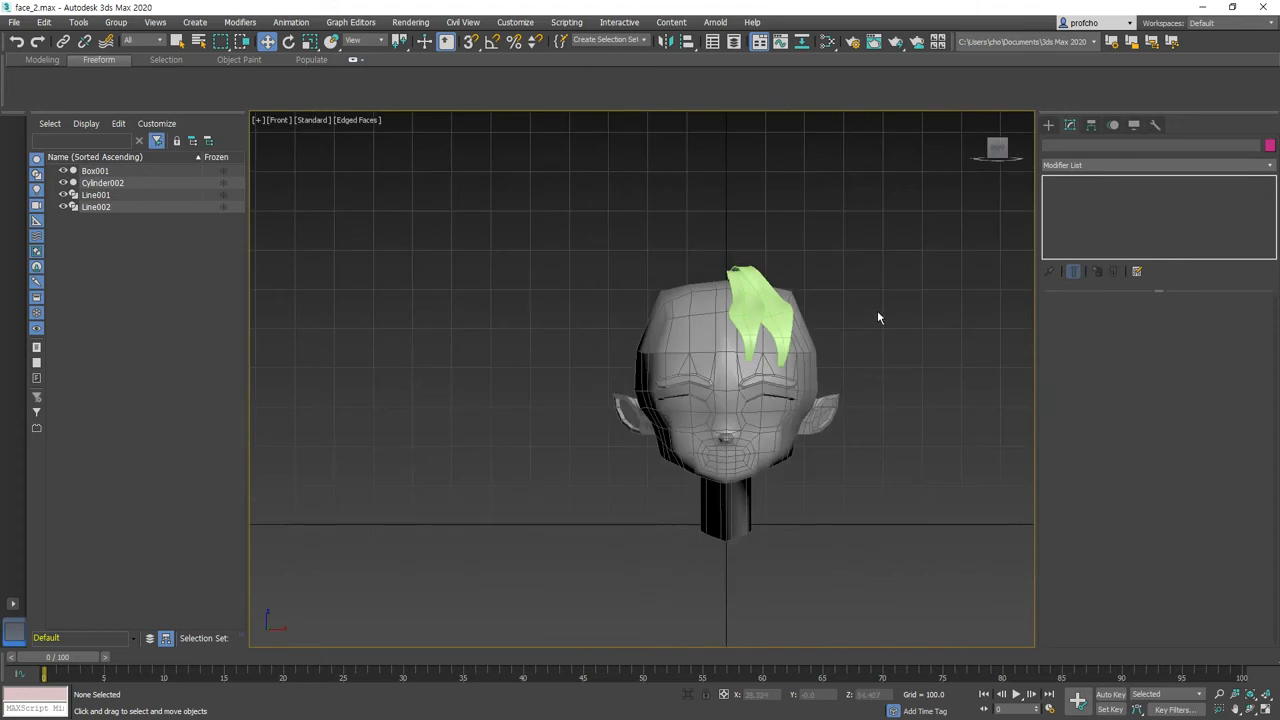
pyautogui.moveTo(877, 318); pyautogui.dragTo(806, 357, button='middle')
pyautogui.click(706, 342)
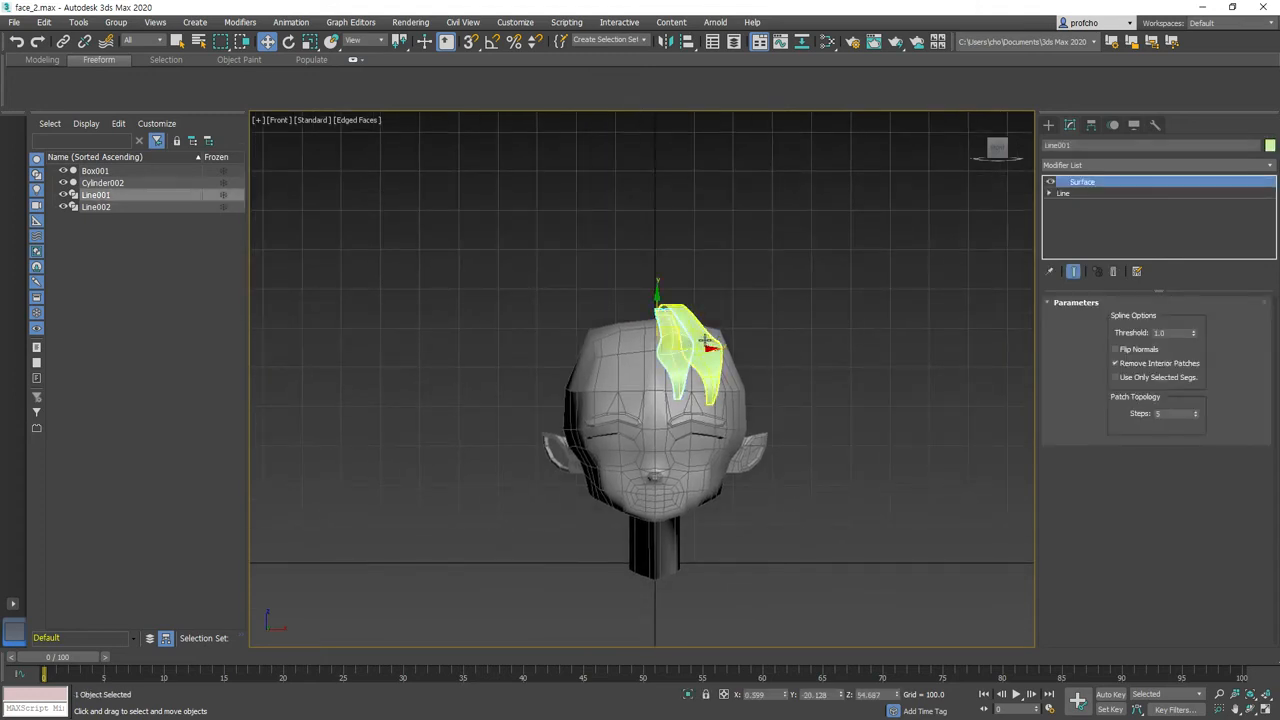
pyautogui.click(705, 341)
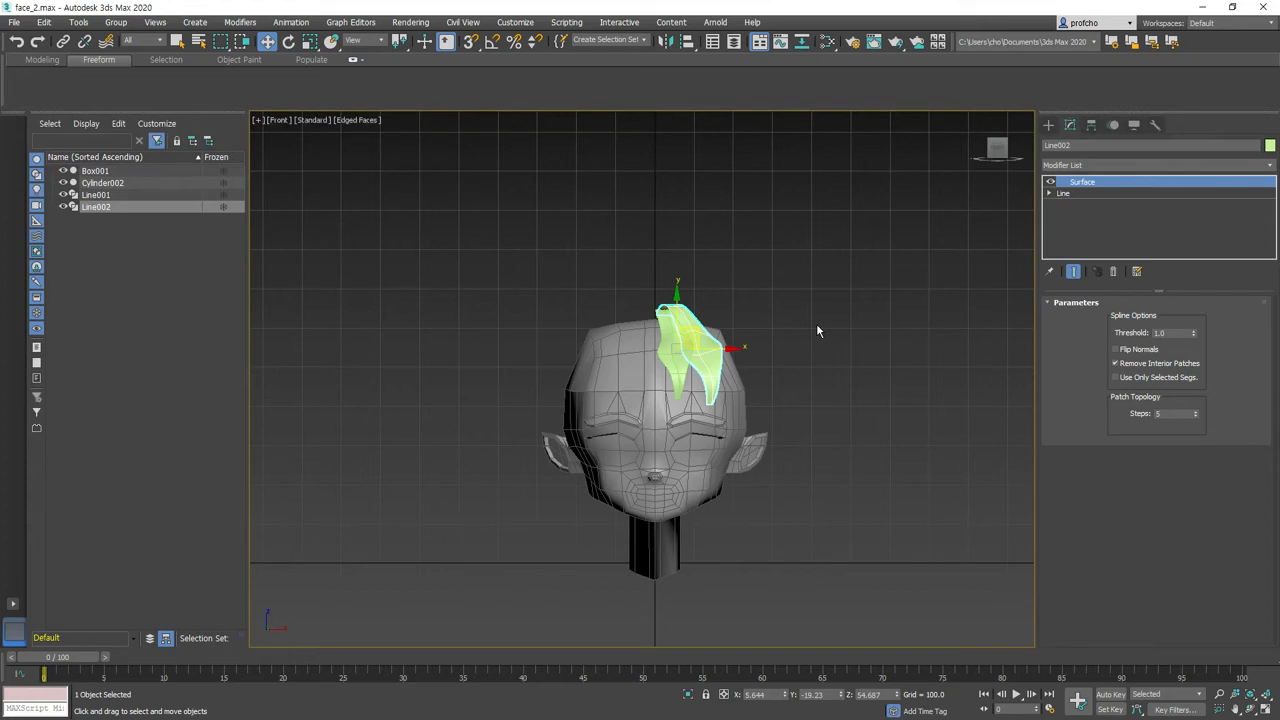
pyautogui.scroll(6, 800, 325)
pyautogui.click(694, 282)
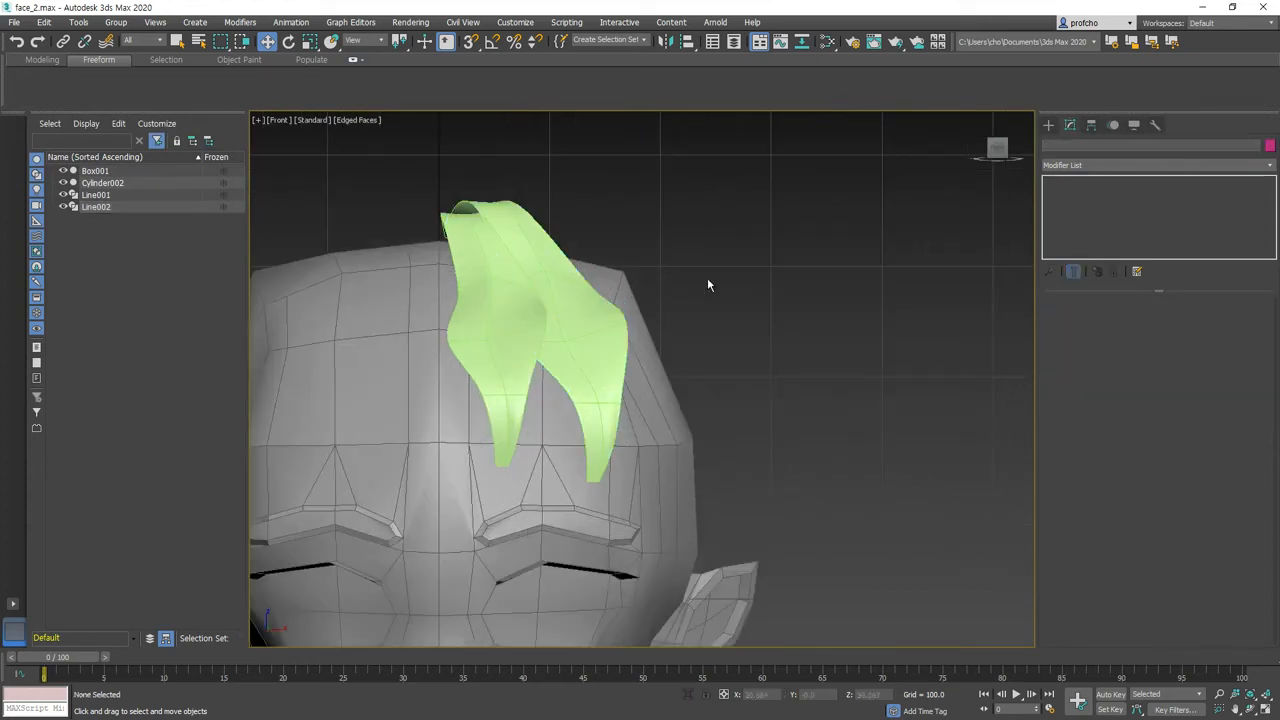
pyautogui.scroll(-5, 500, 310)
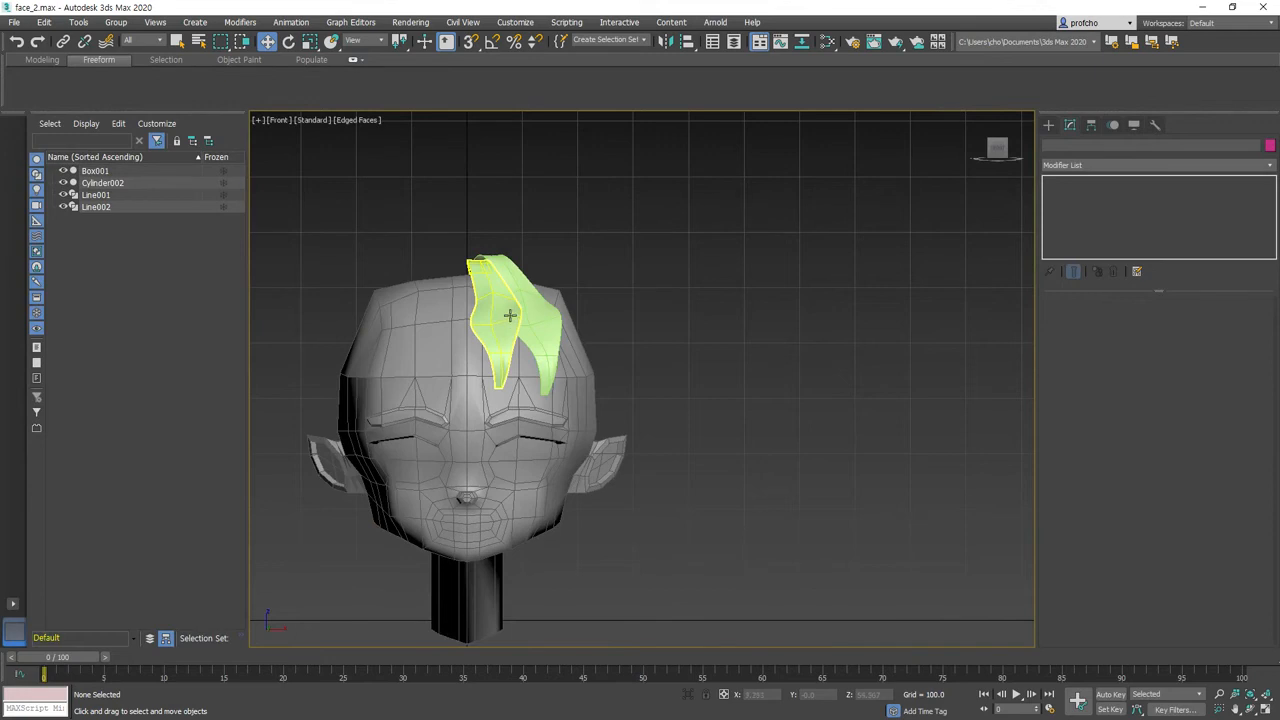
pyautogui.moveTo(574, 220); pyautogui.dragTo(700, 237, button='middle')
pyautogui.scroll(2, 646, 334)
# - Collapse the first strand's whole modifier stack into an Editable Patch and enter its Patch sub-object level
pyautogui.click(622, 332)
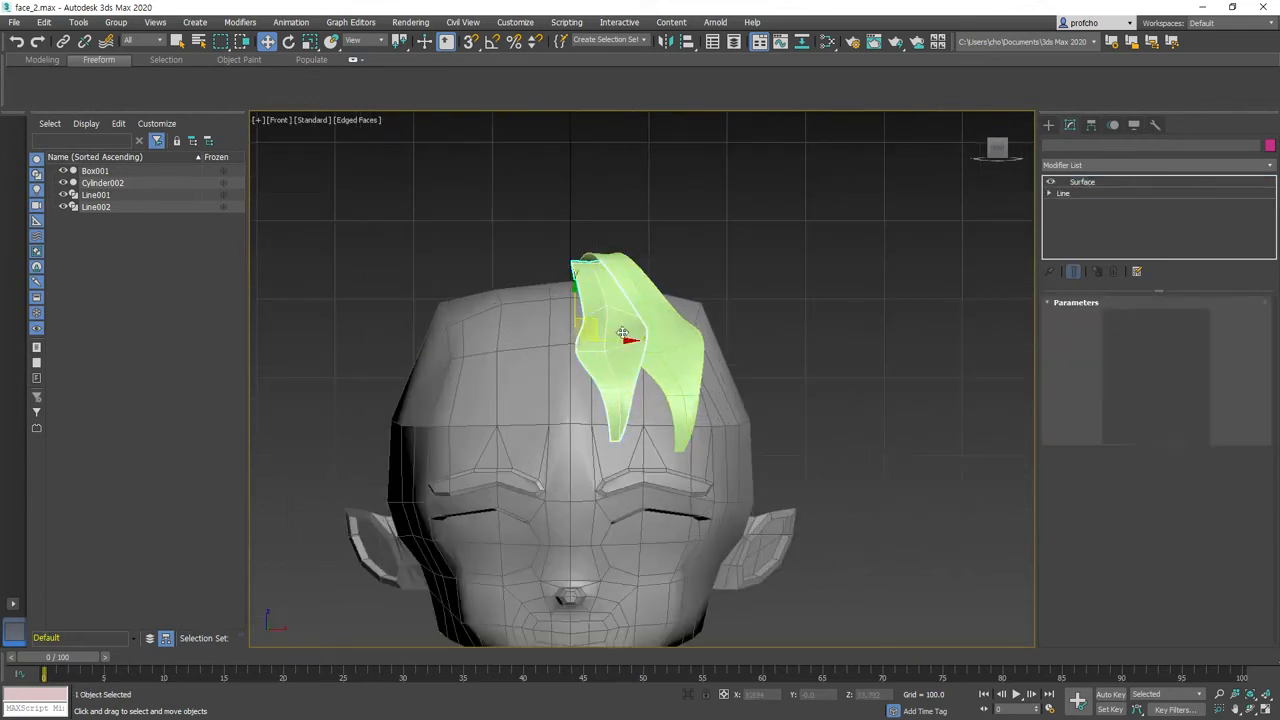
pyautogui.click(1270, 166)
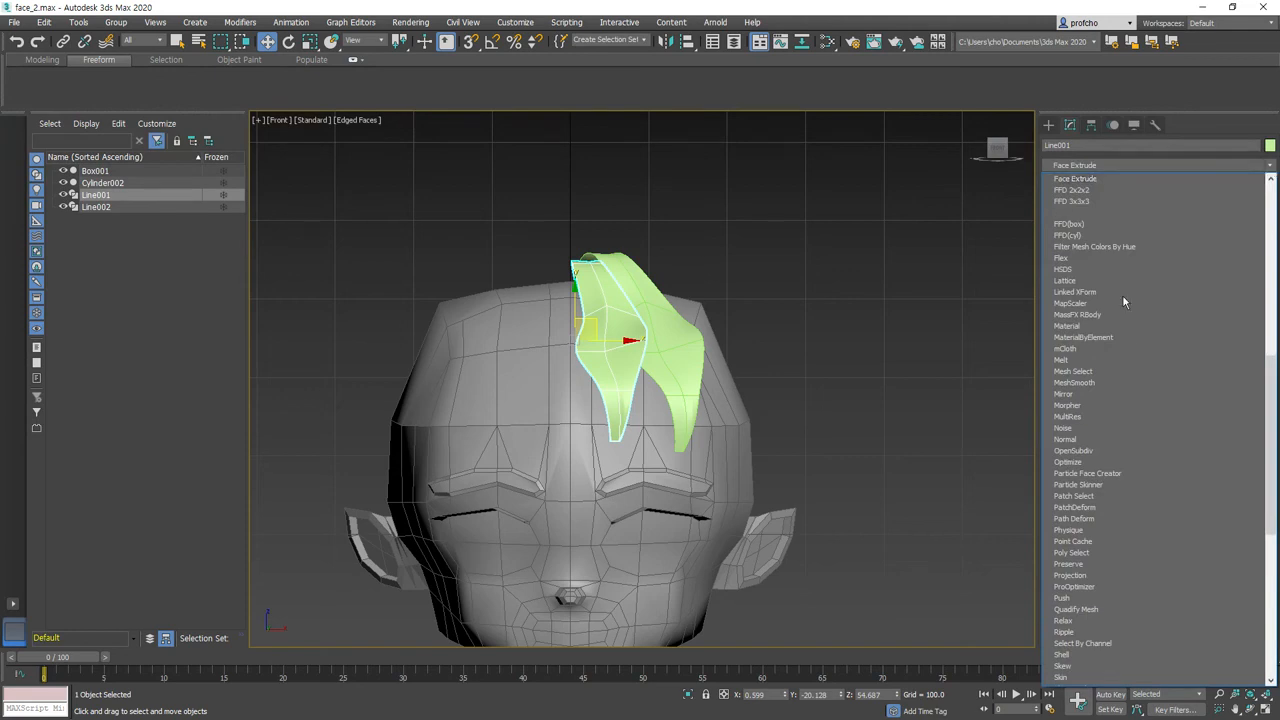
pyautogui.press('Escape')
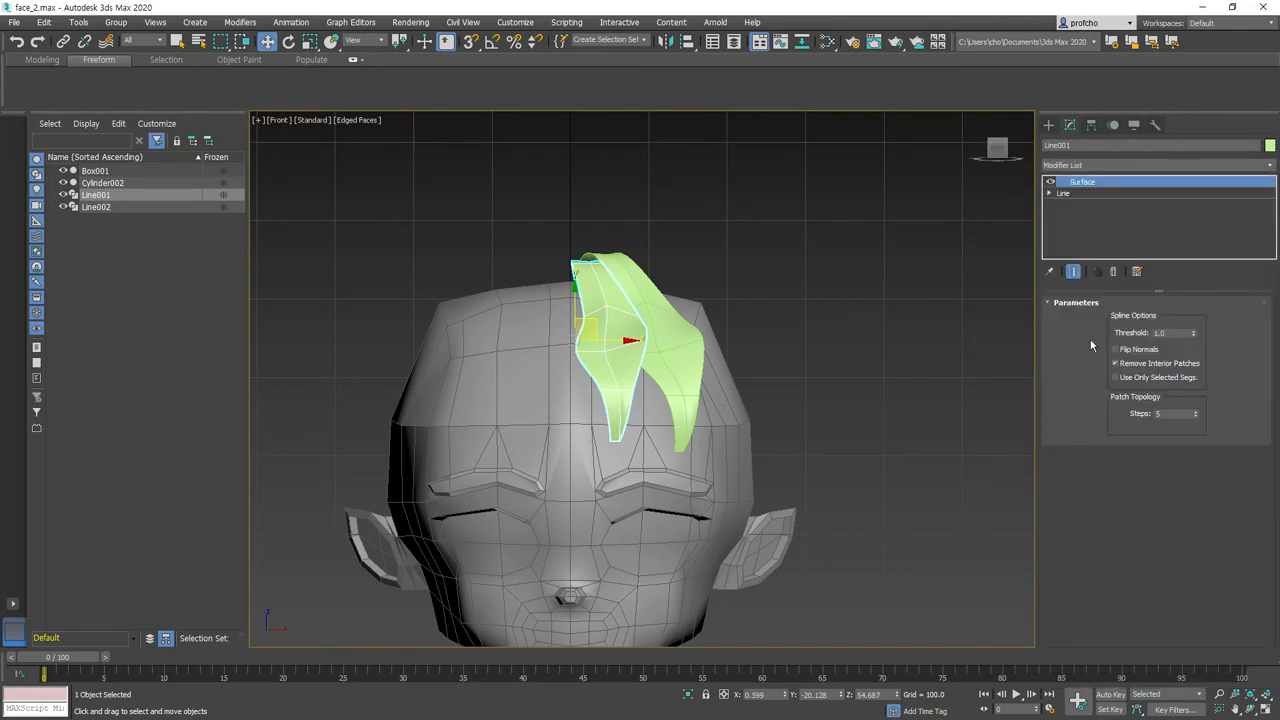
pyautogui.rightClick(1082, 187)
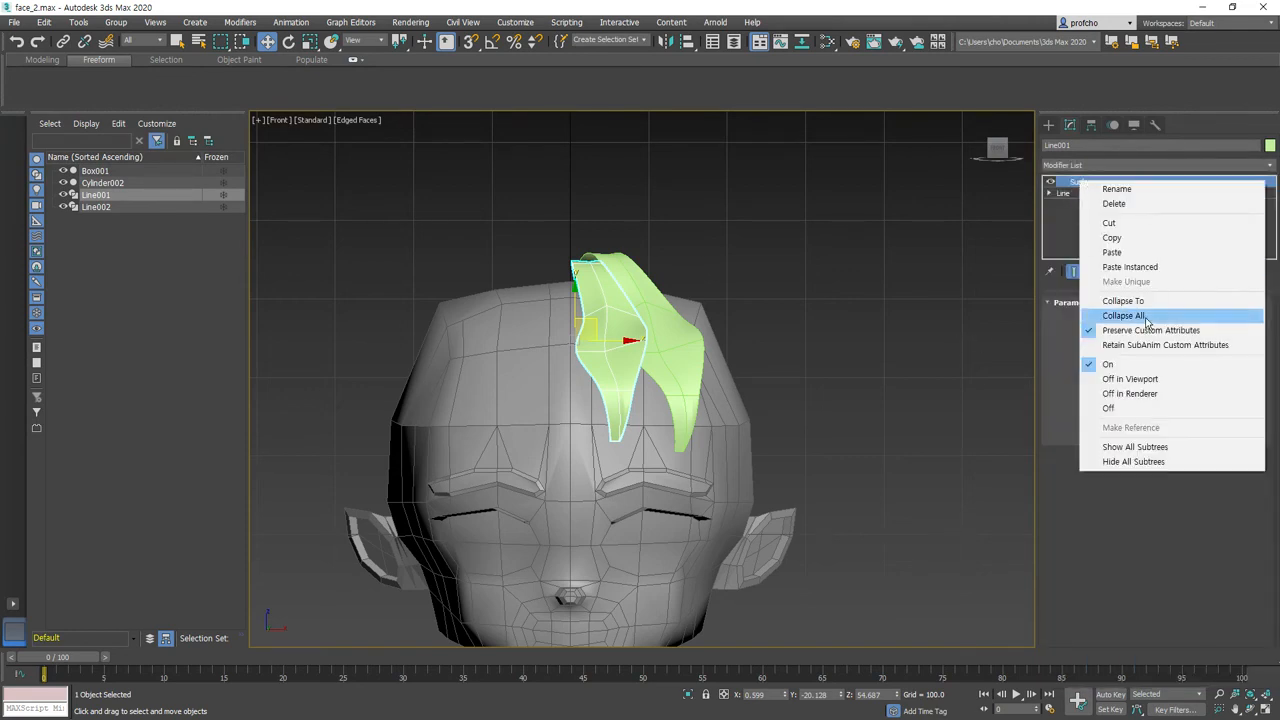
pyautogui.click(1105, 317)
pyautogui.click(701, 407)
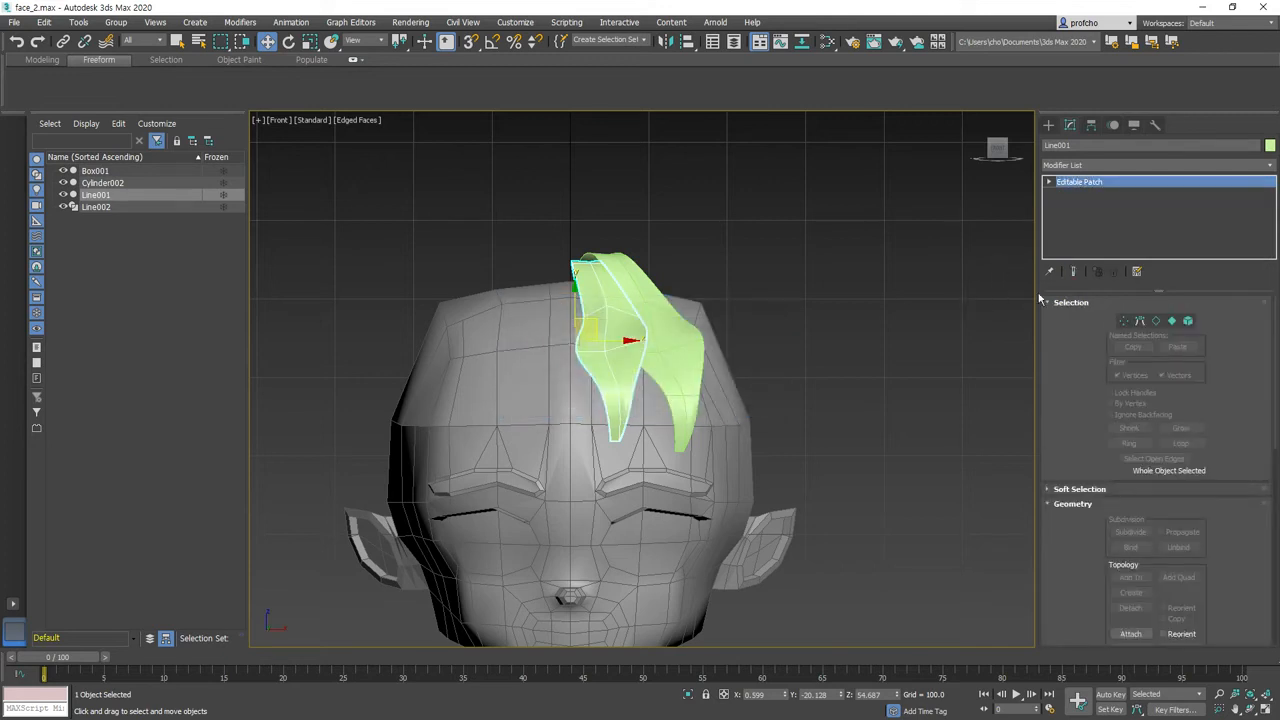
pyautogui.click(1172, 323)
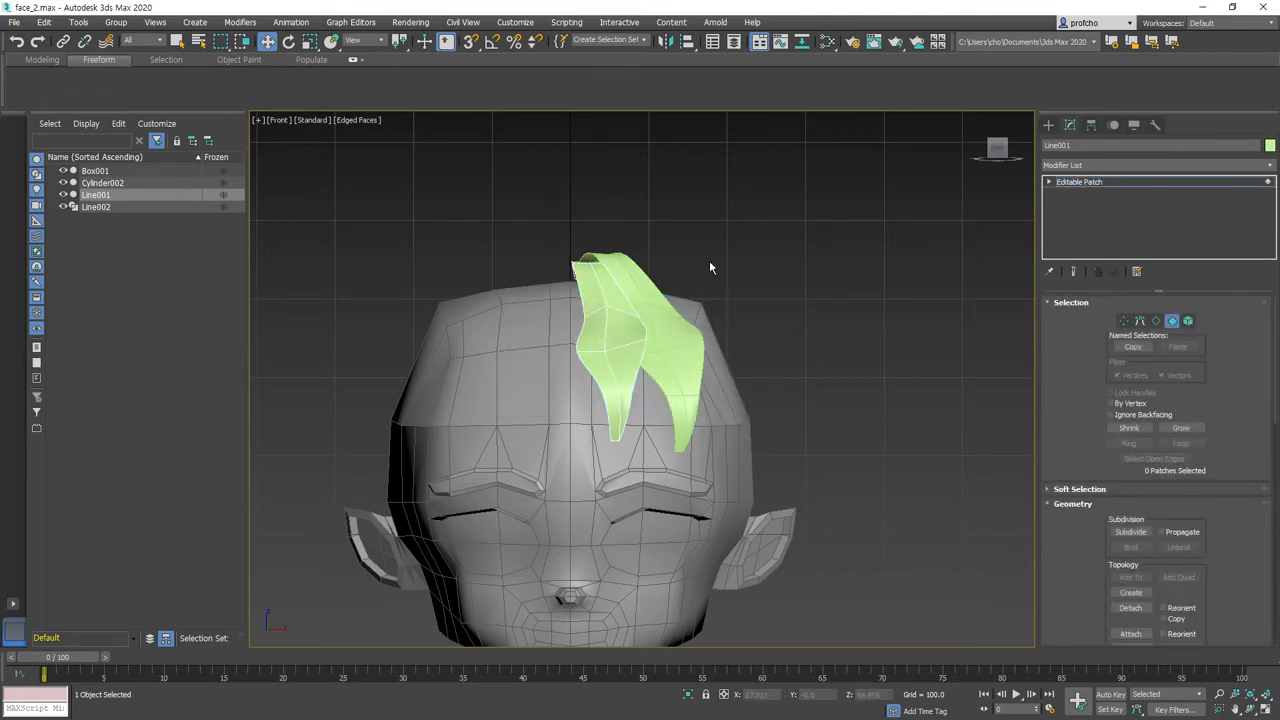
# - Extrude all patches of the first hair strand outward to give it thickness, and show it in the Perspective view
pyautogui.hotkey('ctrl', 'a')
pyautogui.scroll(-5, 1212, 487)
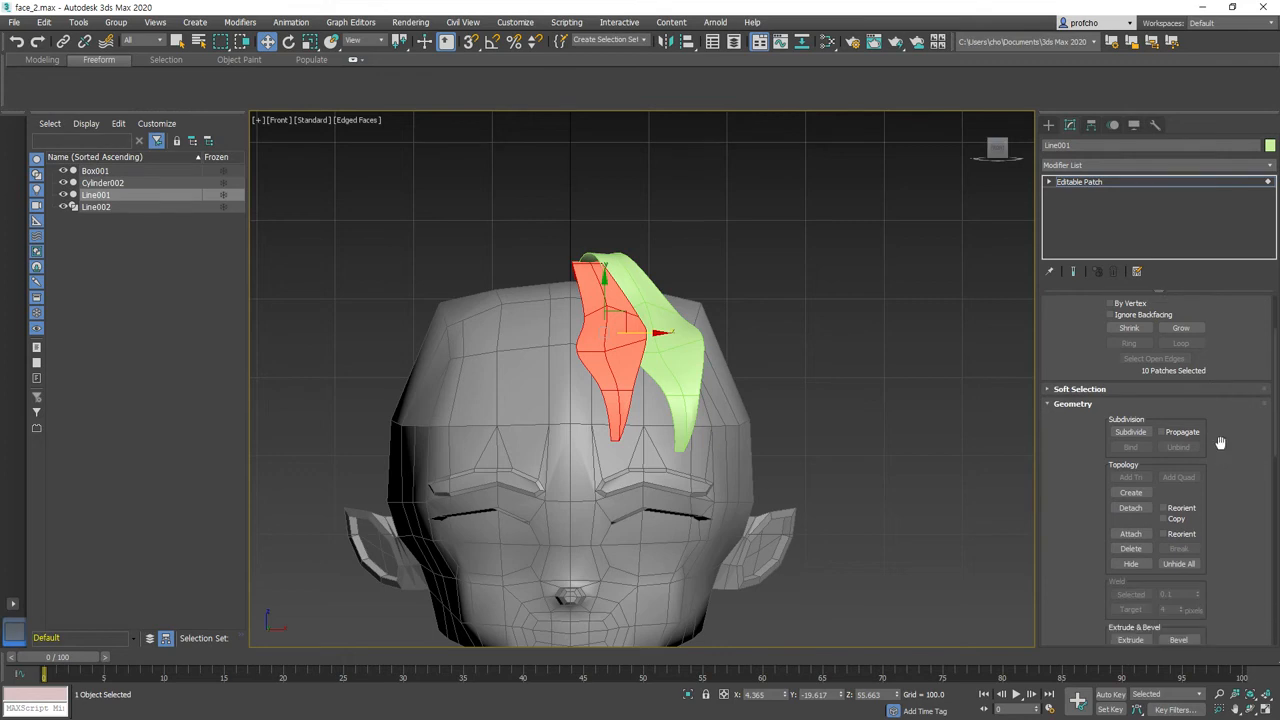
pyautogui.click(1133, 500)
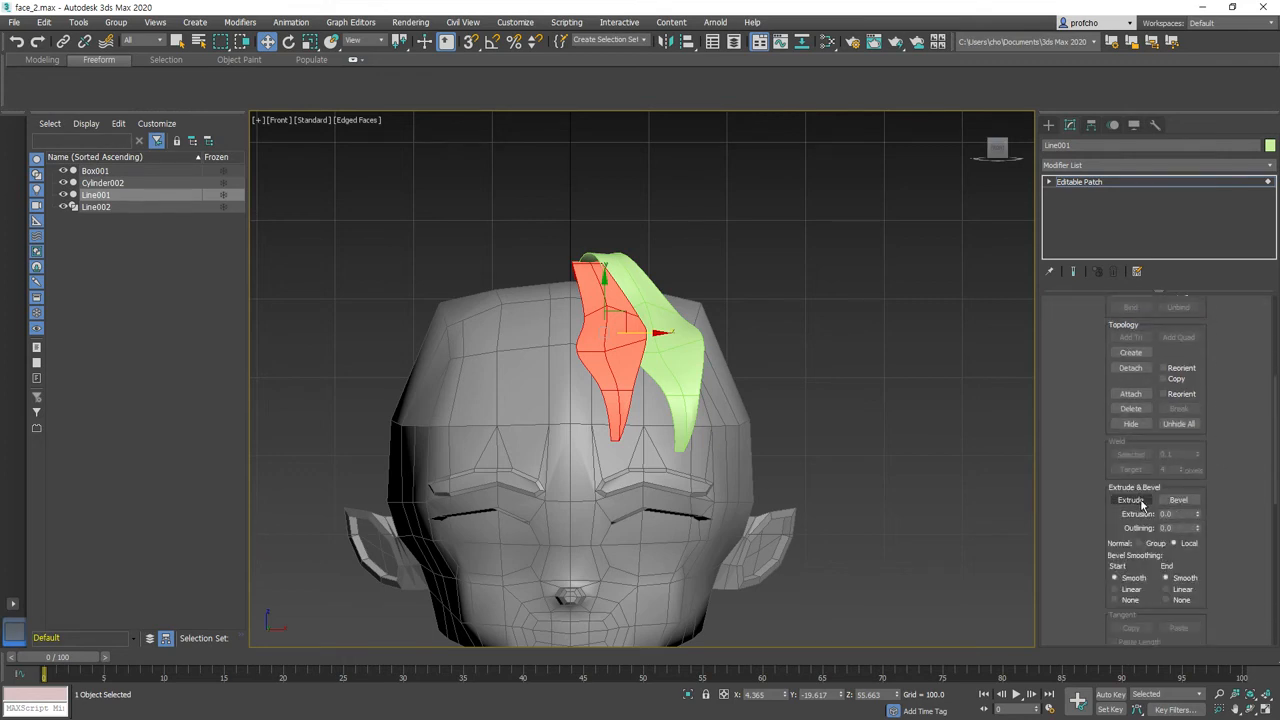
pyautogui.moveTo(623, 332); pyautogui.dragTo(634, 308)
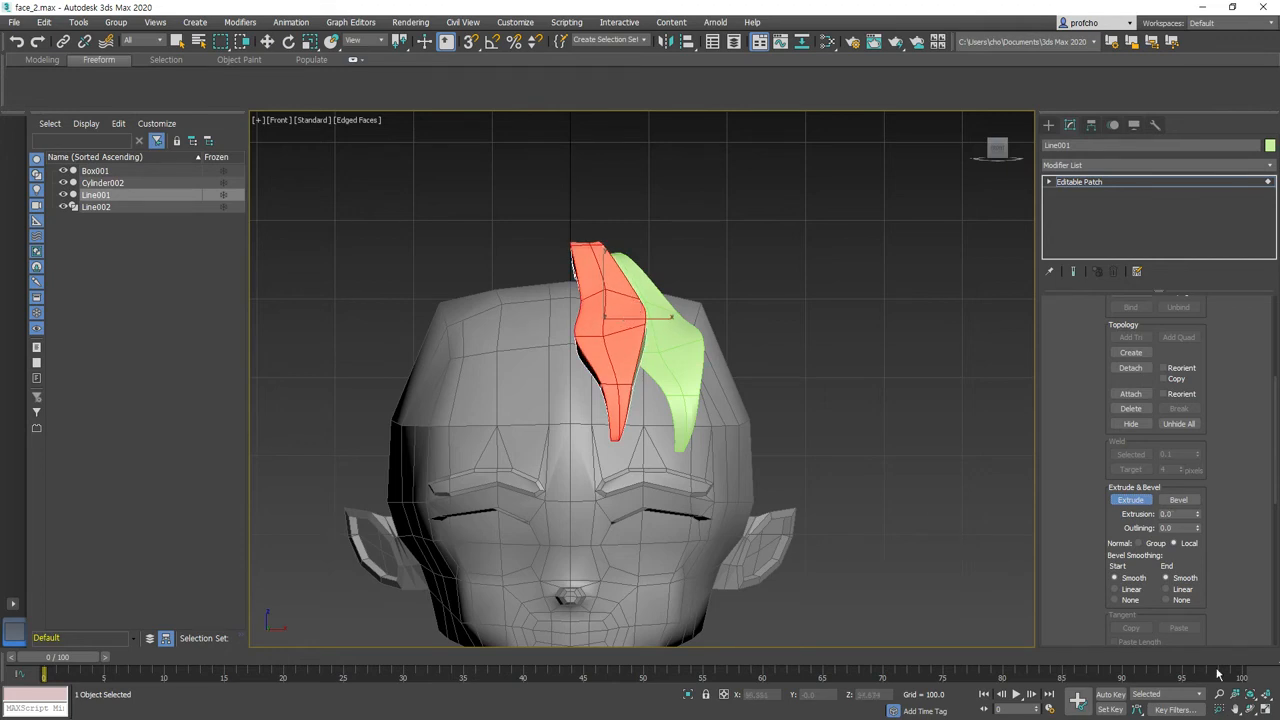
pyautogui.click(1250, 709)
pyautogui.moveTo(612, 357); pyautogui.dragTo(585, 396)
pyautogui.press('p')
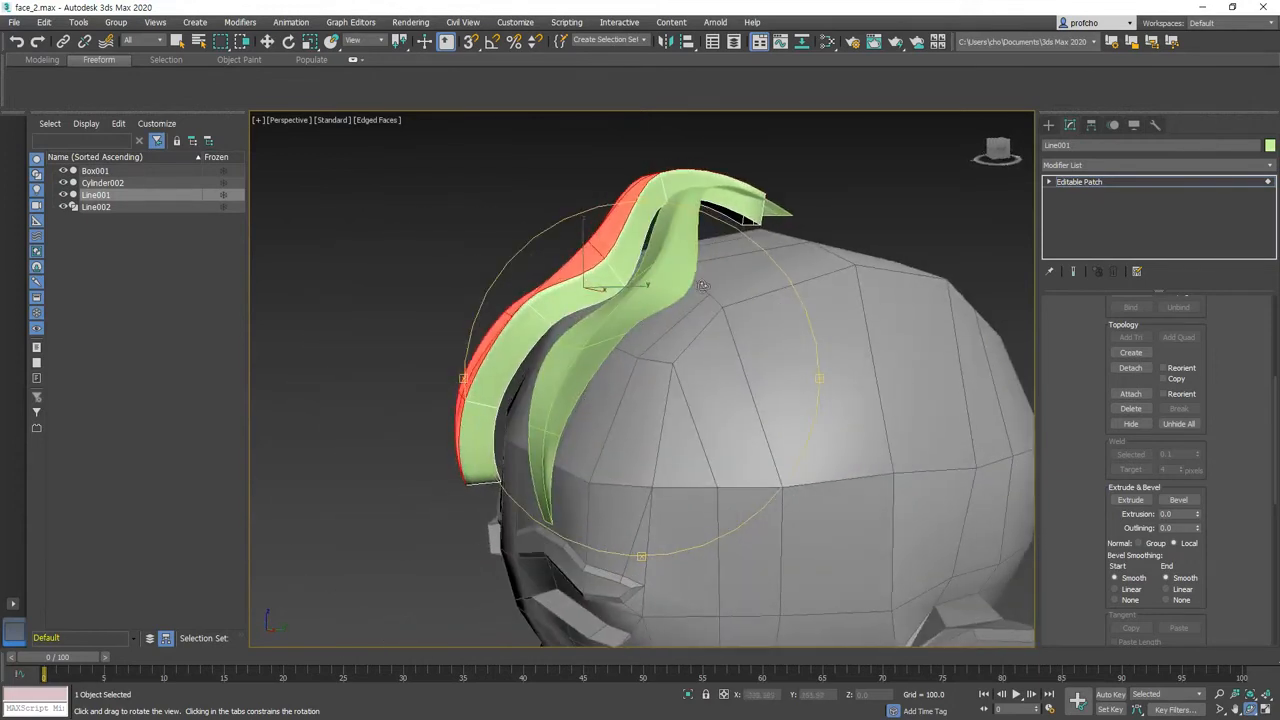
# - Examine the extruded strand's thickness and its fit against the second strand from both sides of the head
pyautogui.rightClick(650, 297)
pyautogui.click(650, 270)
pyautogui.scroll(-3, 690, 313)
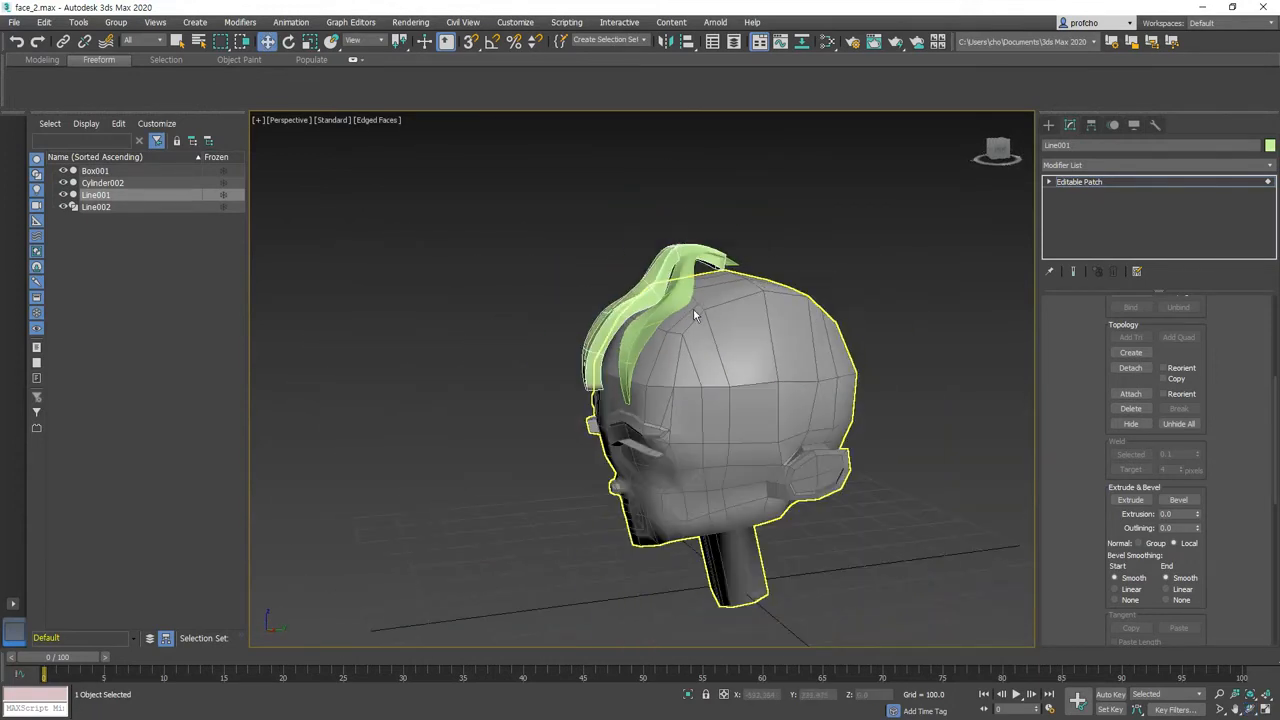
pyautogui.scroll(2, 681, 299)
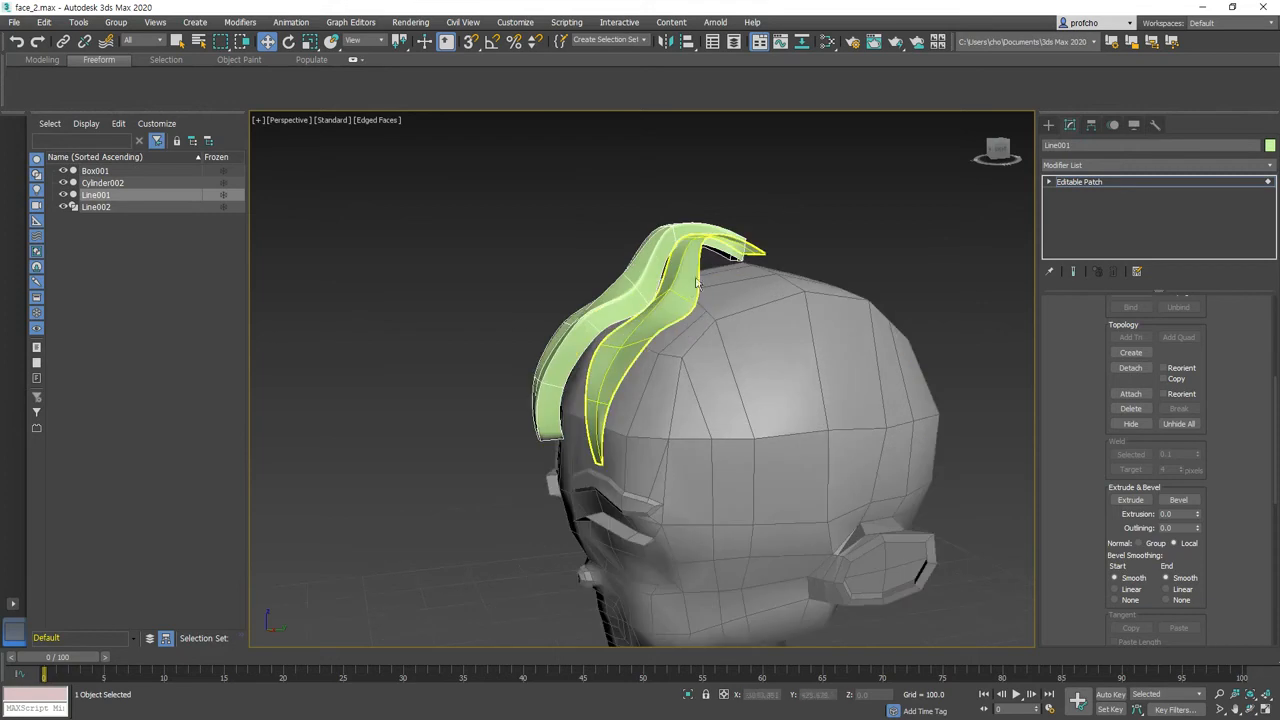
pyautogui.click(1250, 706)
pyautogui.moveTo(602, 418); pyautogui.dragTo(797, 370)
pyautogui.rightClick(787, 325)
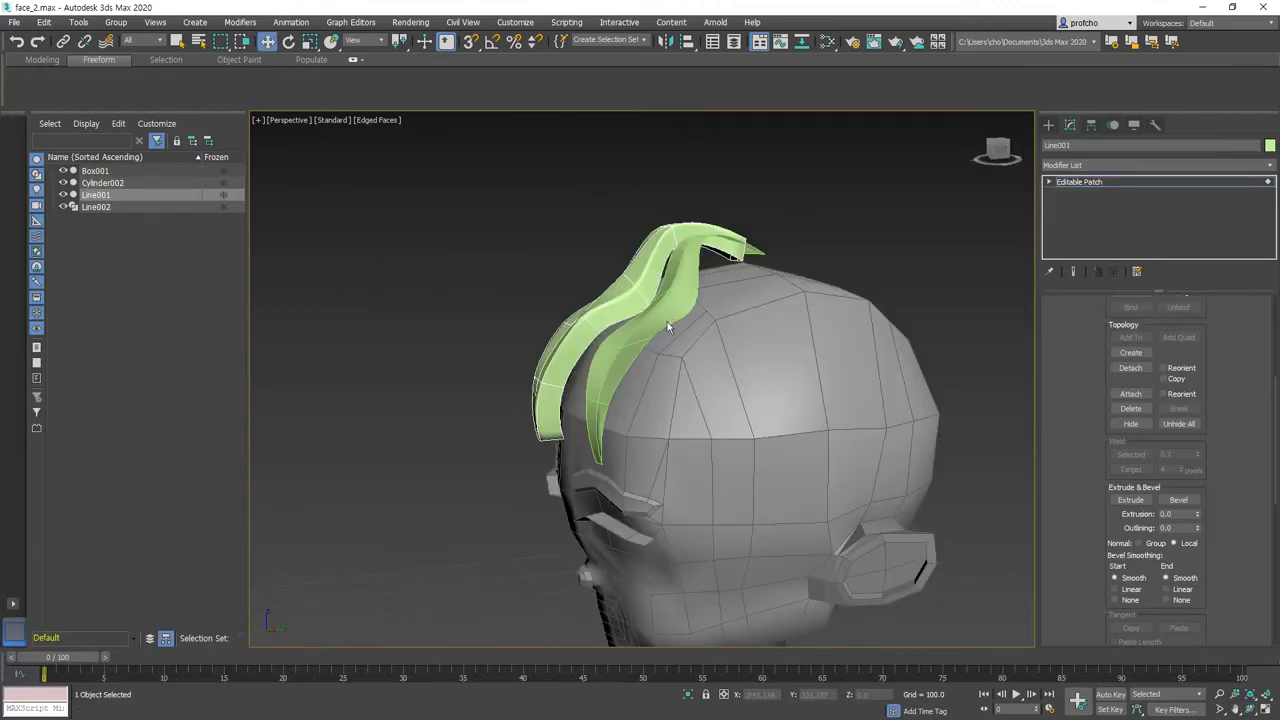
pyautogui.scroll(3, 655, 326)
pyautogui.click(1250, 706)
pyautogui.moveTo(595, 323); pyautogui.dragTo(725, 321)
pyautogui.rightClick(784, 217)
# - Leave the Patch level and lower the whole extruded strand vertically toward the head
pyautogui.click(672, 286)
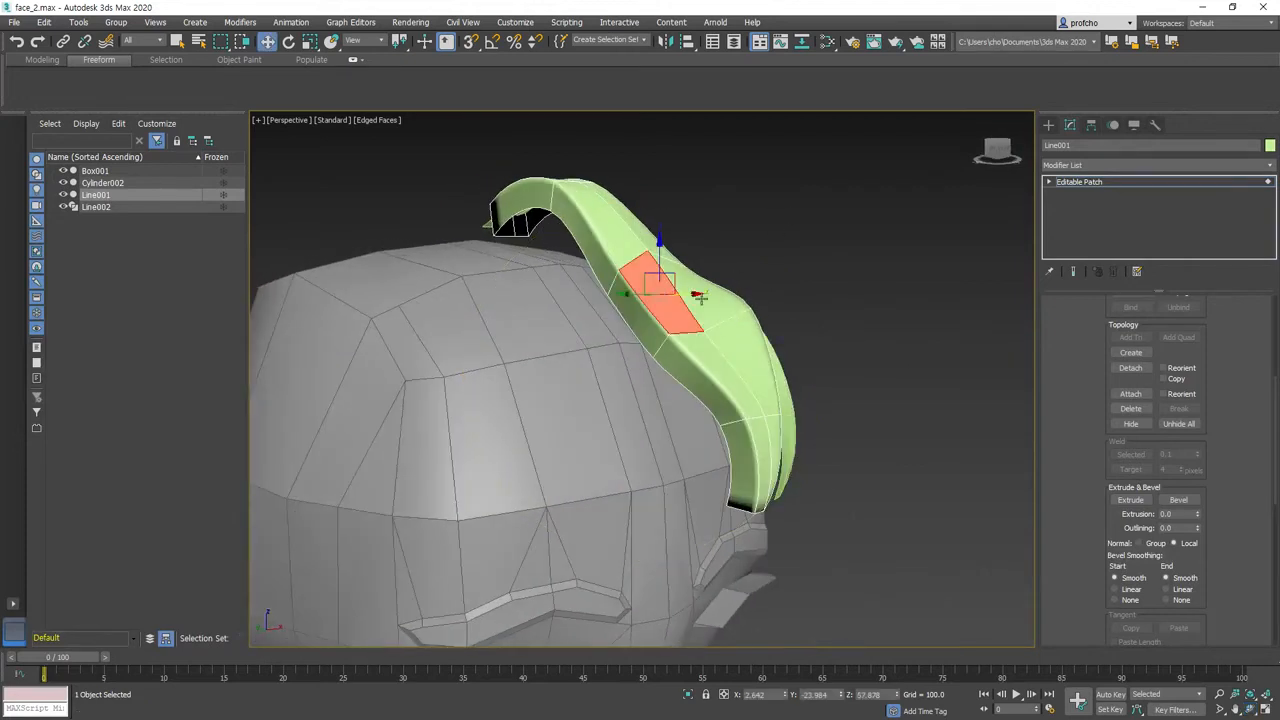
pyautogui.scroll(5, 1194, 387)
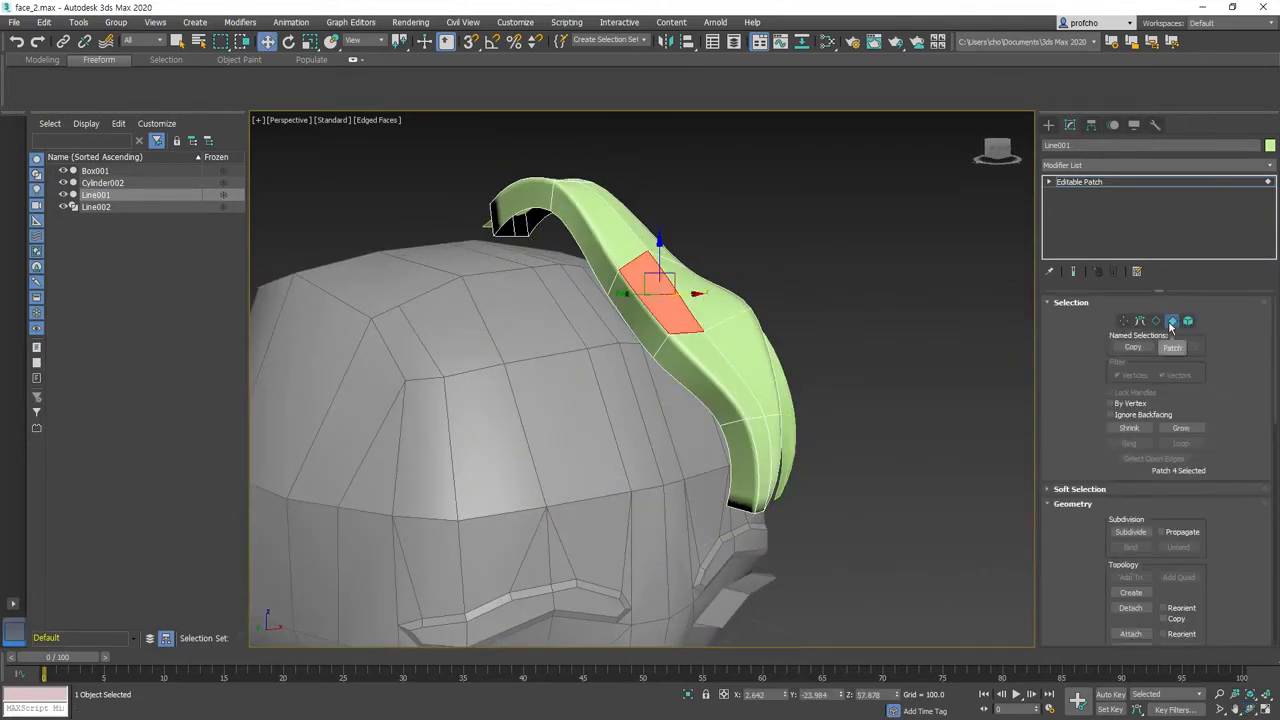
pyautogui.click(1172, 321)
pyautogui.moveTo(607, 279); pyautogui.dragTo(605, 319)
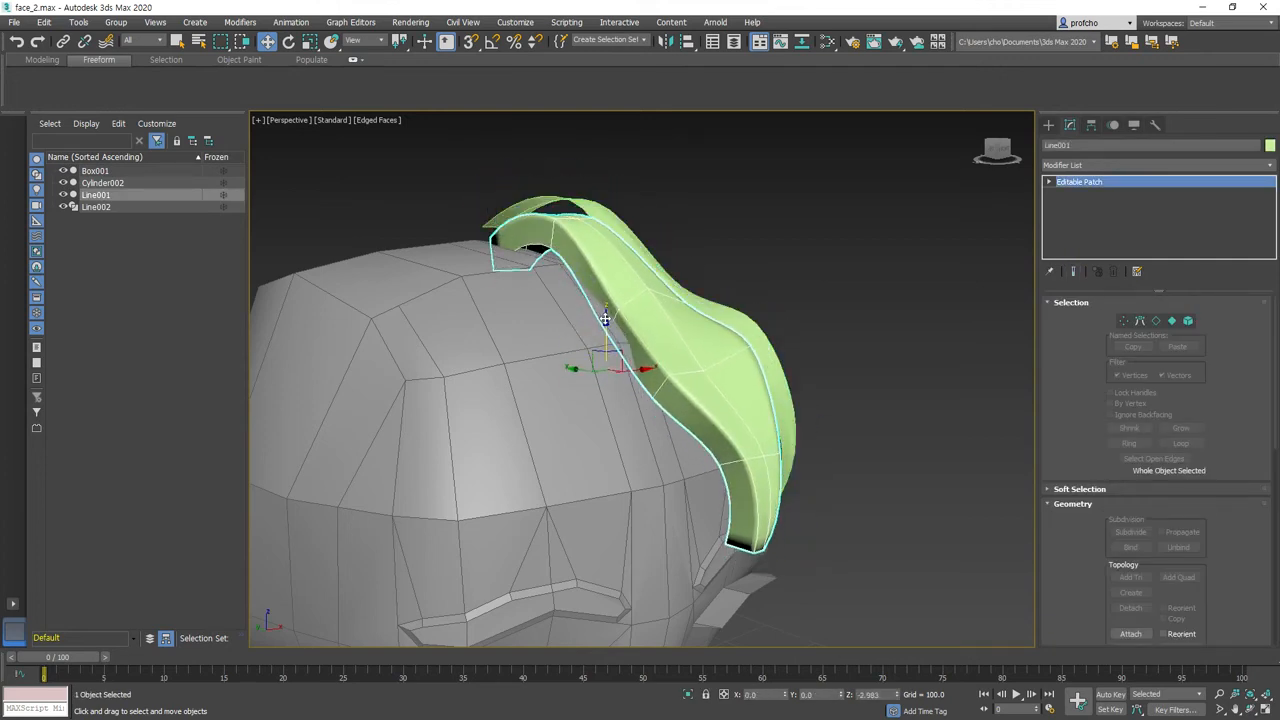
# - Lower the second hair strand slightly along Z so it sits closer to the scalp
pyautogui.click(757, 277)
pyautogui.keyDown('alt'); pyautogui.moveTo(700, 388); pyautogui.dragTo(556, 385, button='middle'); pyautogui.keyUp('alt')
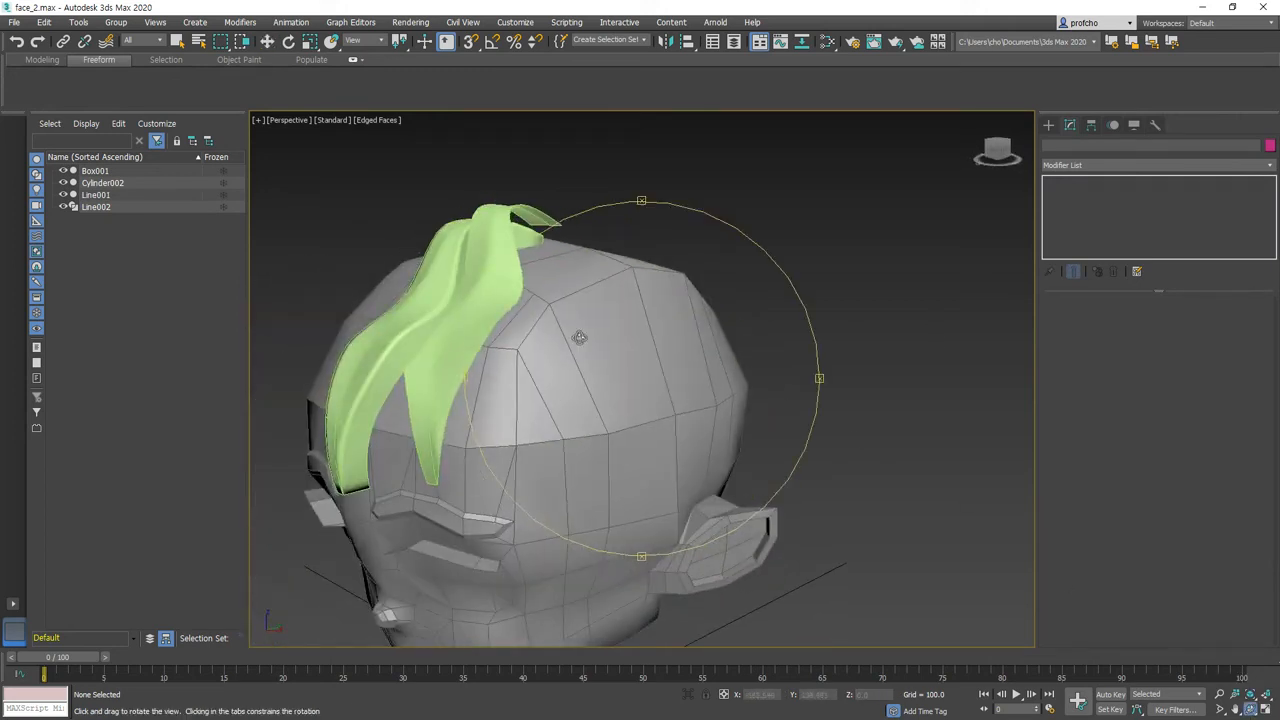
pyautogui.click(503, 277)
pyautogui.moveTo(440, 262)
pyautogui.mouseDown()
pyautogui.moveTo(446, 288)
pyautogui.moveTo(447, 273)
pyautogui.mouseUp()
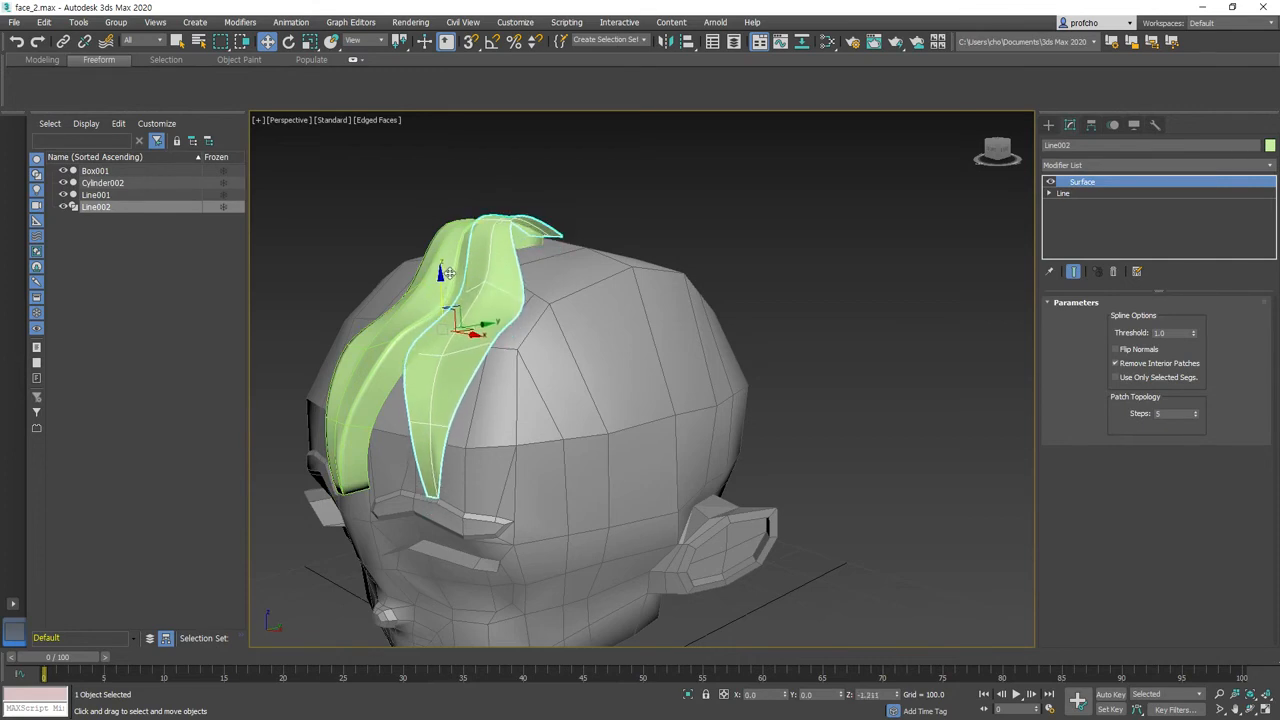
pyautogui.click(831, 330)
pyautogui.click(1250, 709)
pyautogui.moveTo(421, 350); pyautogui.dragTo(611, 340)
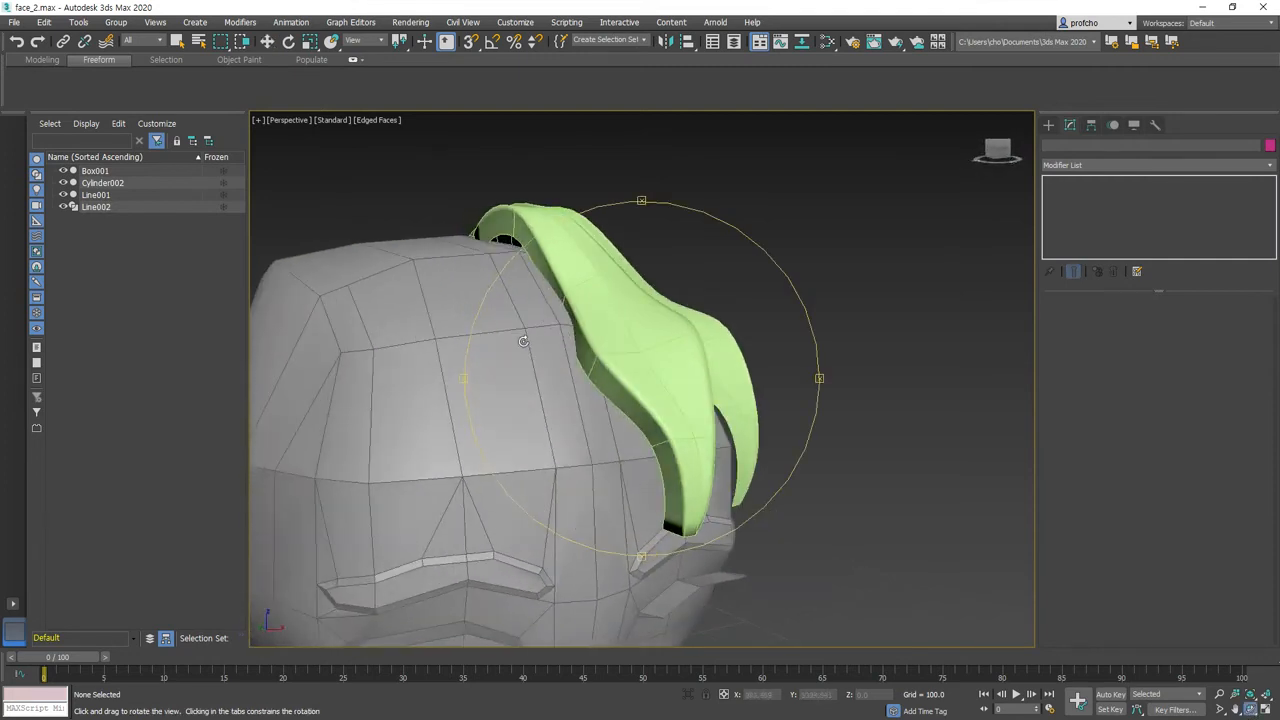
pyautogui.press('w')
pyautogui.click(617, 348)
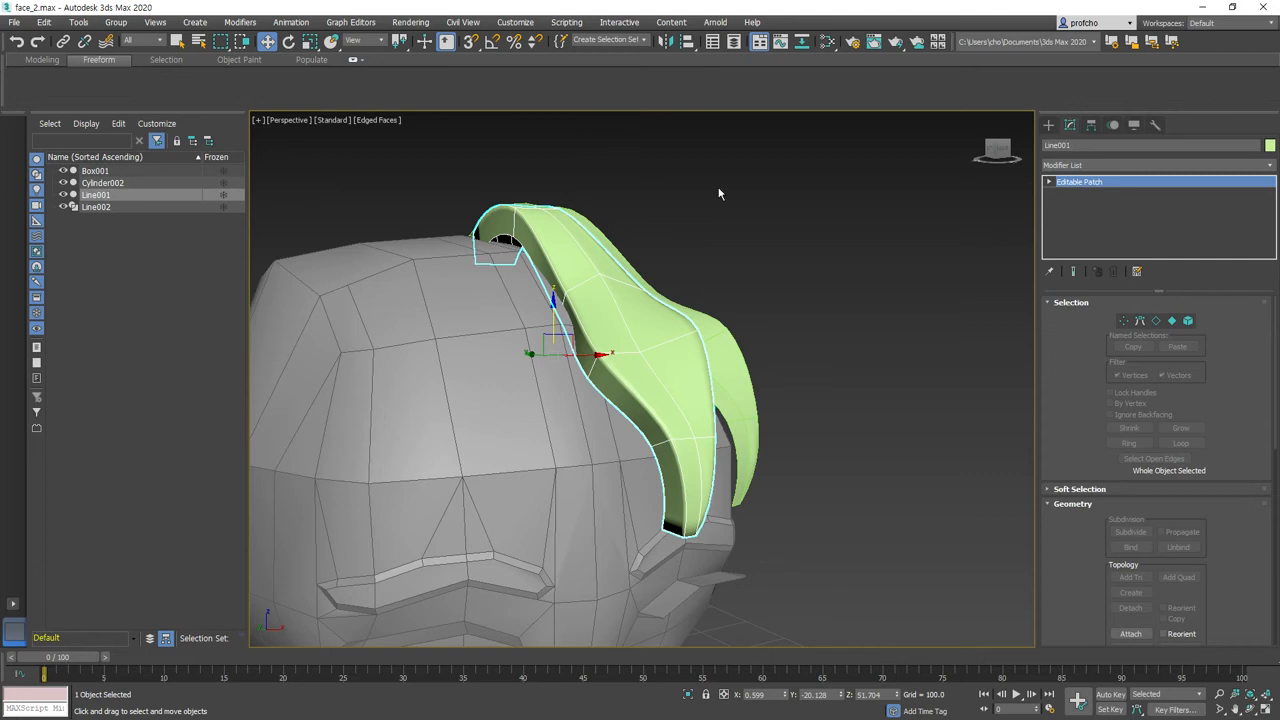
pyautogui.click(1172, 320)
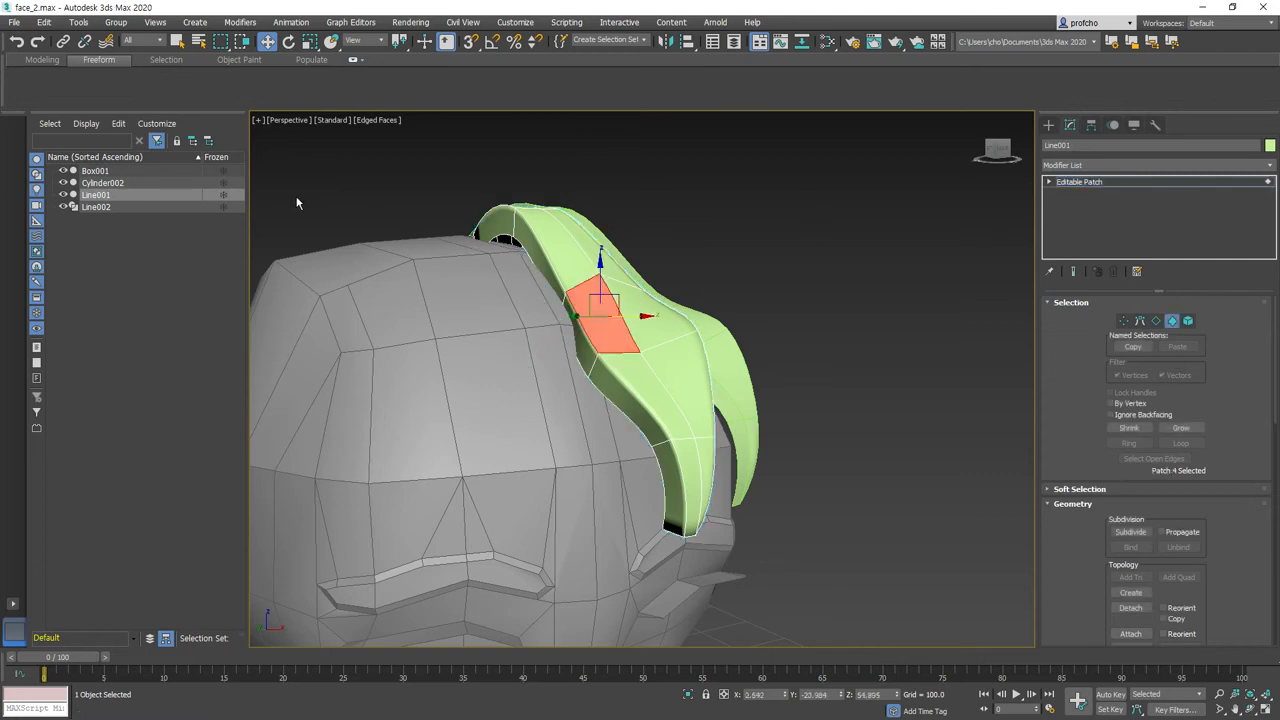
pyautogui.click(891, 262)
pyautogui.click(680, 363)
pyautogui.hotkey('ctrl', 'z')
pyautogui.hotkey('ctrl', 'z')
pyautogui.click(1175, 322)
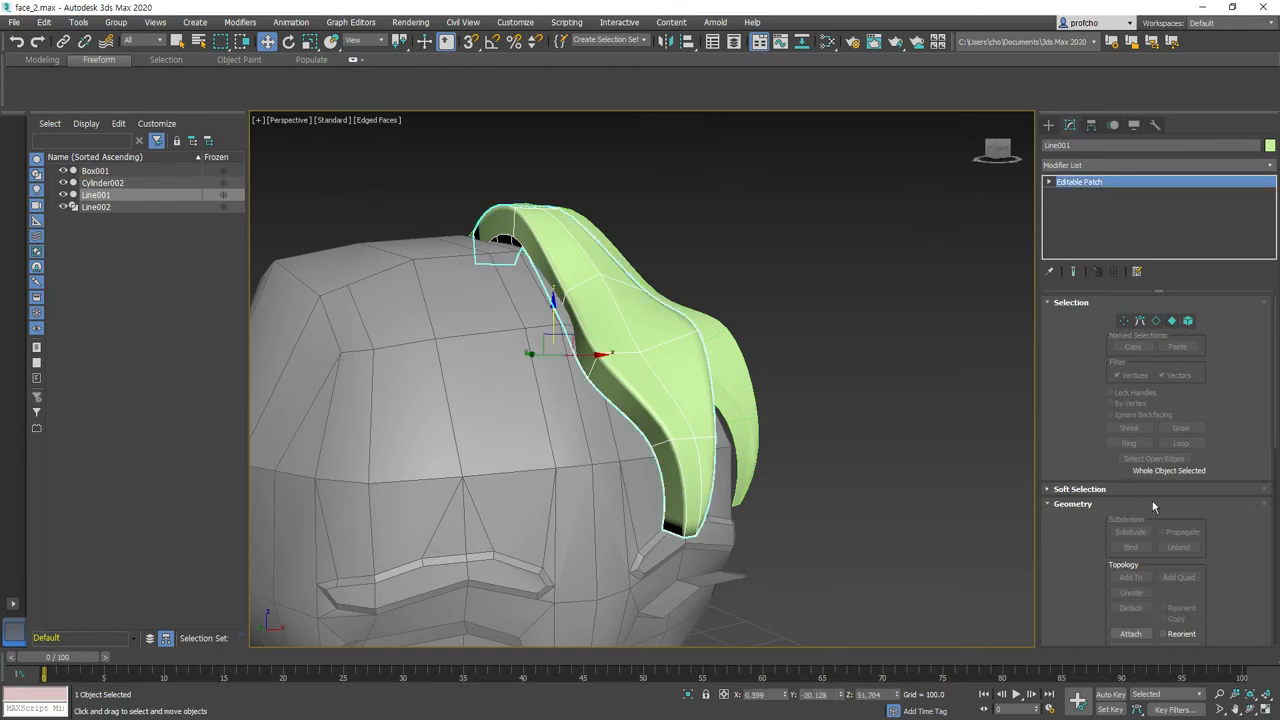
# - Convert the extruded first strand to an Editable Poly
pyautogui.rightClick(690, 341)
pyautogui.moveTo(784, 480)
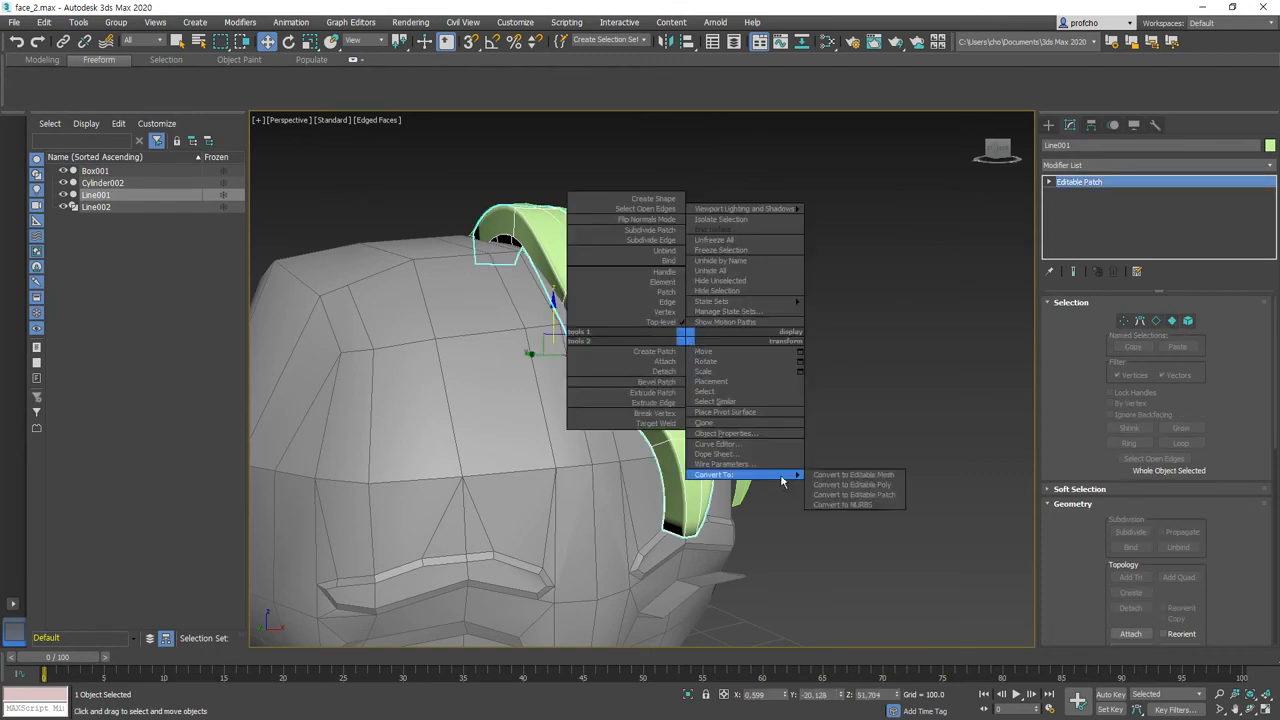
pyautogui.click(826, 486)
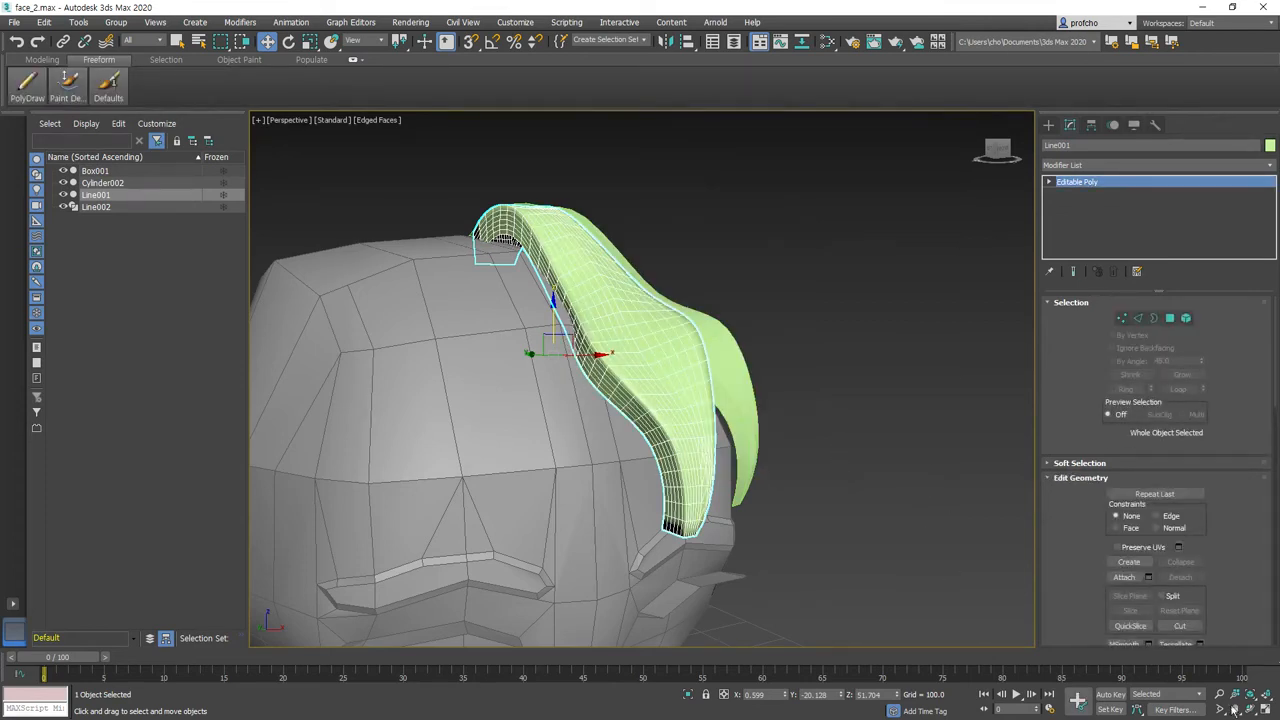
# - Try reshaping the converted strand's side edge and tip with the Paint Deform Shift brush
pyautogui.moveTo(624, 408)
pyautogui.keyDown('alt'); pyautogui.mouseDown(button='middle')
pyautogui.moveTo(417, 393)
pyautogui.moveTo(751, 450)
pyautogui.moveTo(671, 534)
pyautogui.moveTo(609, 423)
pyautogui.moveTo(502, 368)
pyautogui.moveTo(557, 403)
pyautogui.moveTo(480, 324)
pyautogui.mouseUp(button='middle'); pyautogui.keyUp('alt')
pyautogui.click(64, 95)
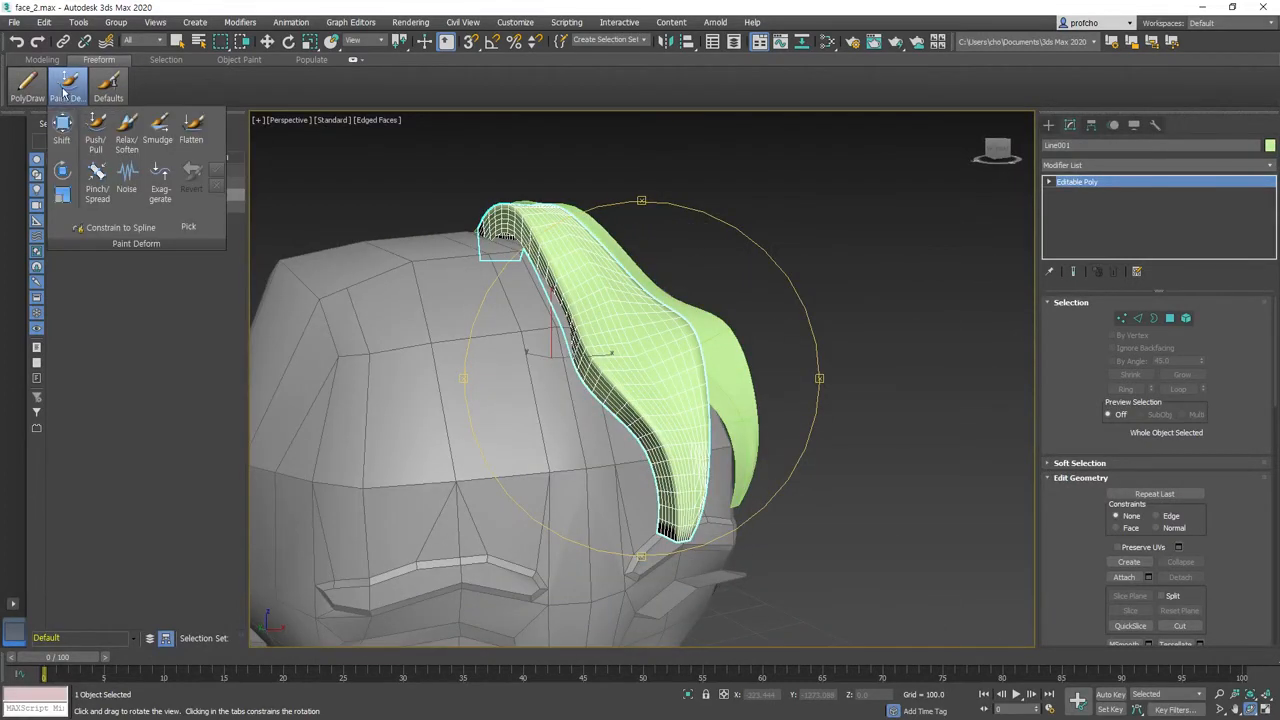
pyautogui.click(66, 135)
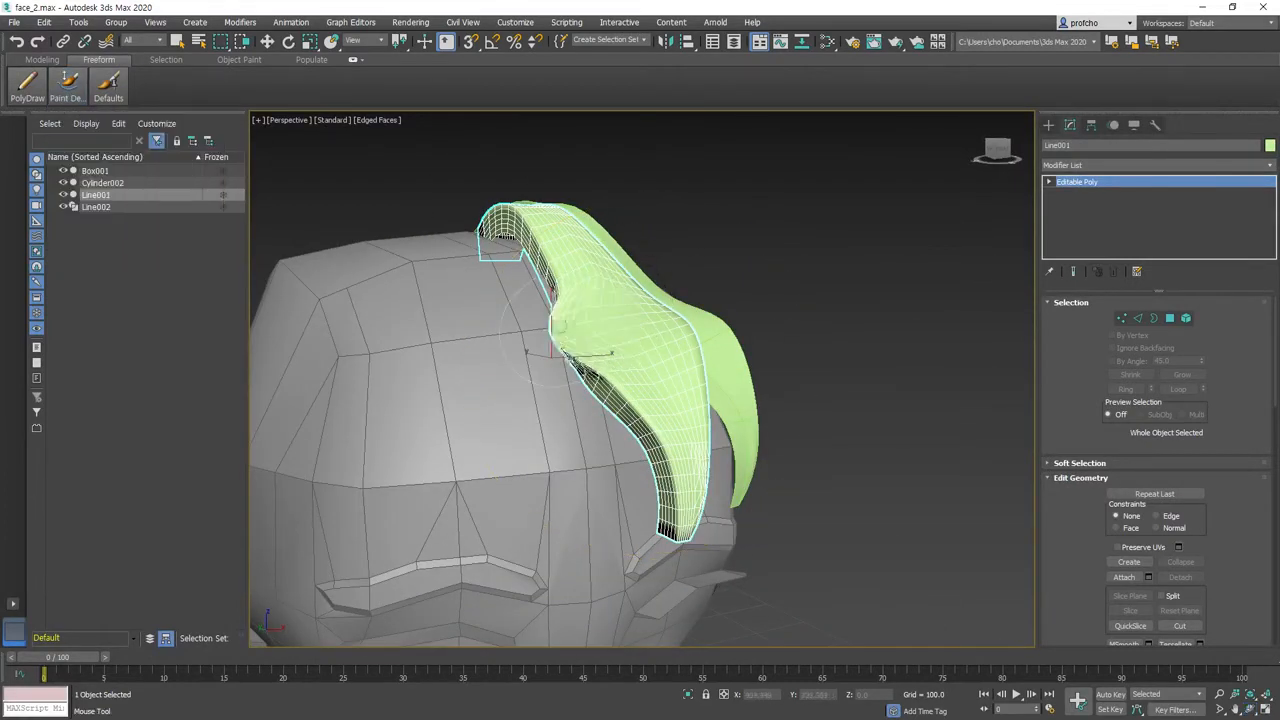
pyautogui.keyDown('ctrl'); pyautogui.moveTo(608, 332); pyautogui.dragTo(608, 305); pyautogui.keyUp('ctrl')
pyautogui.moveTo(600, 391); pyautogui.dragTo(552, 392)
pyautogui.hotkey('ctrl', 'z')
pyautogui.moveTo(567, 320); pyautogui.dragTo(549, 304)
pyautogui.moveTo(690, 541)
pyautogui.mouseDown()
pyautogui.moveTo(648, 575)
pyautogui.moveTo(606, 573)
pyautogui.moveTo(658, 591)
pyautogui.mouseUp()
# - Try another Shift brush stroke on the strand, working from a more frontal view of the head
pyautogui.scroll(-3, 849, 439)
pyautogui.scroll(-2, 849, 439)
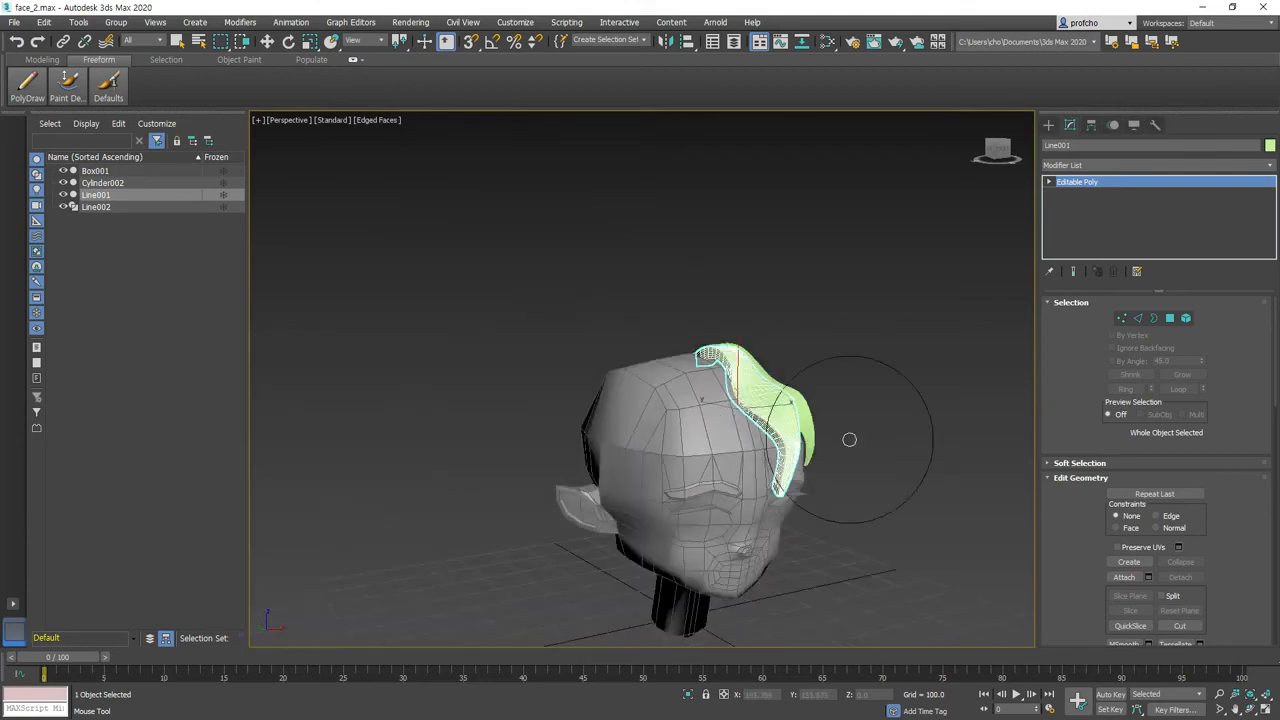
pyautogui.click(1250, 709)
pyautogui.moveTo(760, 448); pyautogui.dragTo(658, 400)
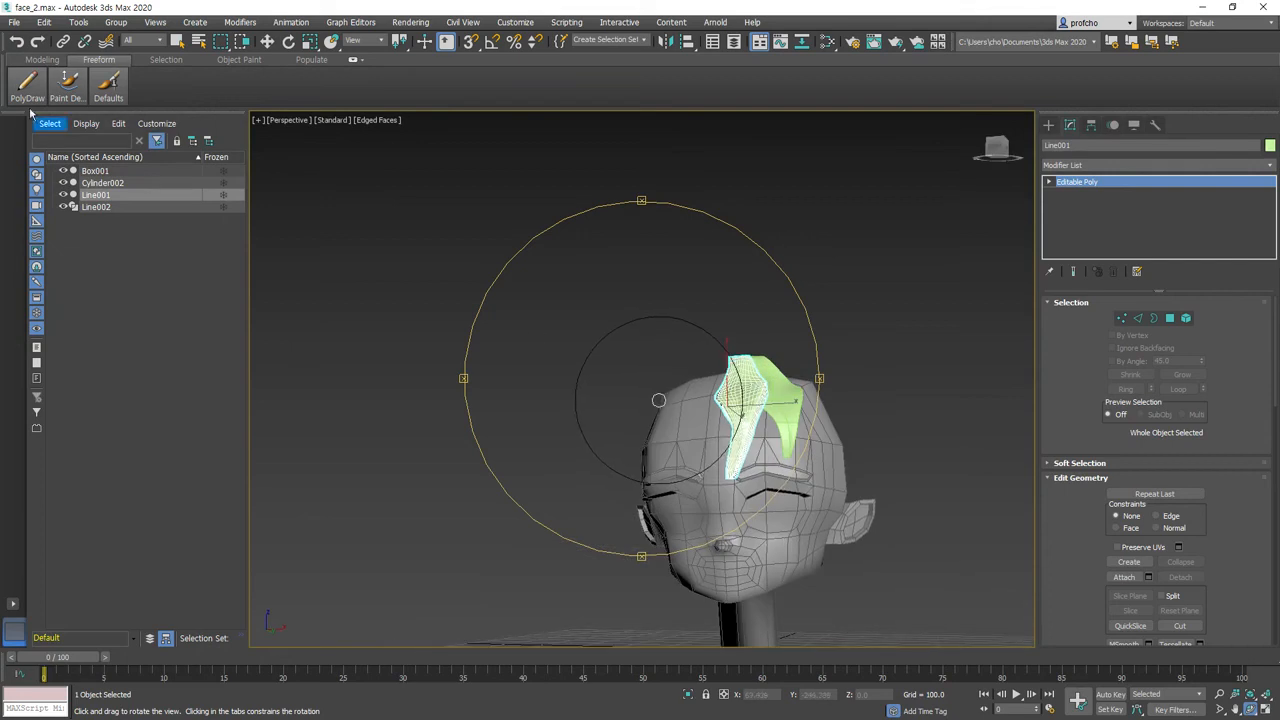
pyautogui.scroll(6, 743, 294)
pyautogui.moveTo(743, 294); pyautogui.dragTo(683, 261)
# - Undo the Shift brush strokes and the Editable Poly conversion of the first strand, and deselect it
pyautogui.hotkey('ctrl', 'z')
pyautogui.hotkey('ctrl', 'z')
pyautogui.hotkey('ctrl', 'z')
pyautogui.moveTo(608, 234); pyautogui.dragTo(631, 261)
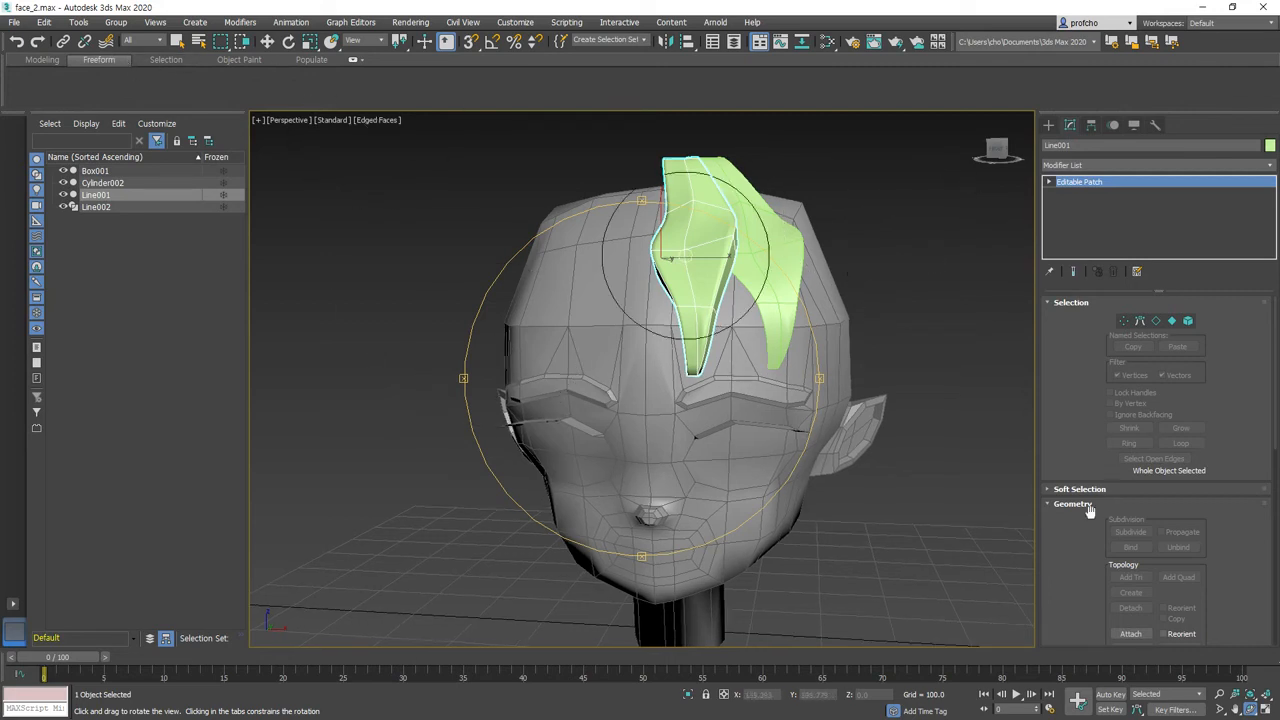
pyautogui.press('w')
pyautogui.click(847, 273)
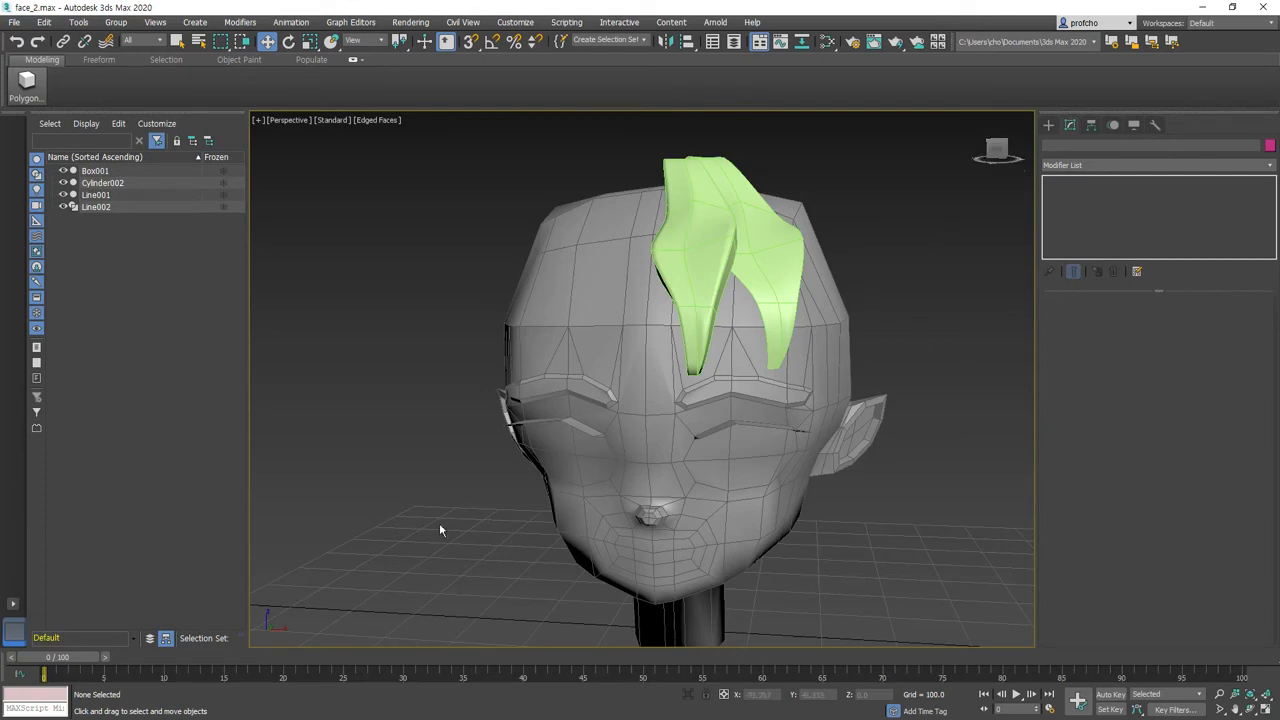
# - Unhide all polygons of the glasses object Cylinder002, leave its Polygon level and deselect it
pyautogui.click(110, 183)
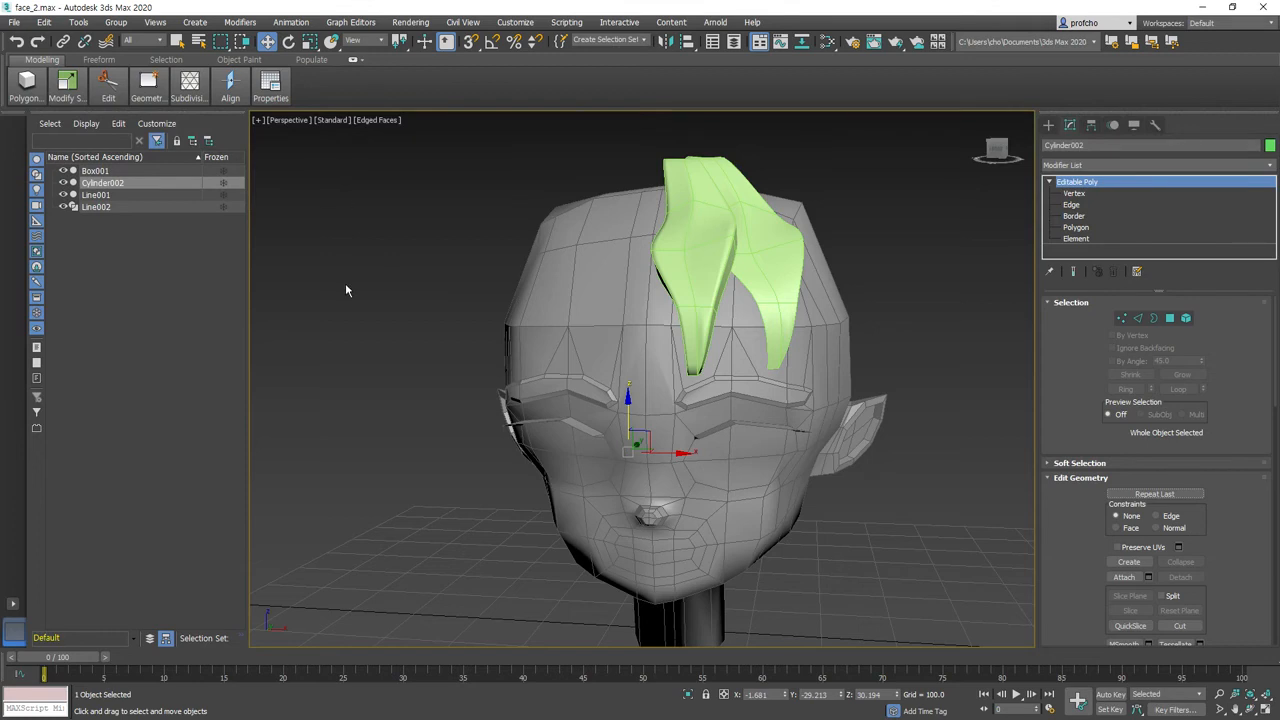
pyautogui.click(1169, 319)
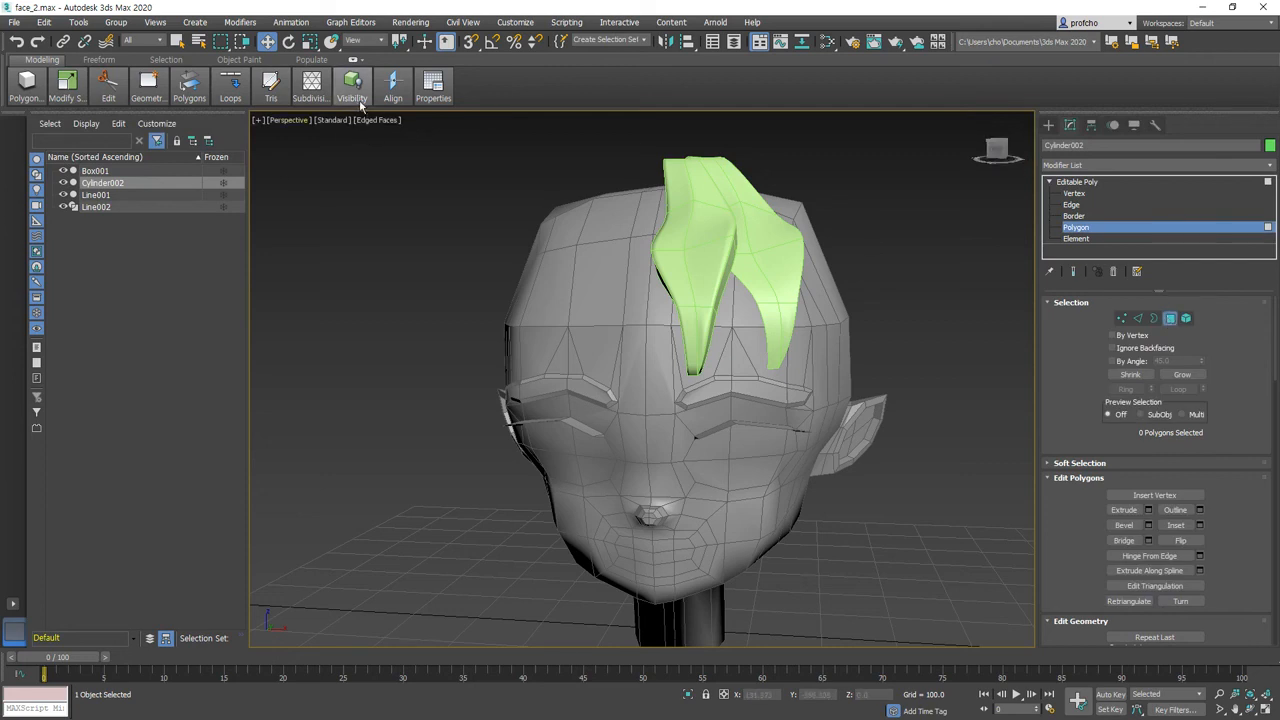
pyautogui.click(358, 105)
pyautogui.click(425, 125)
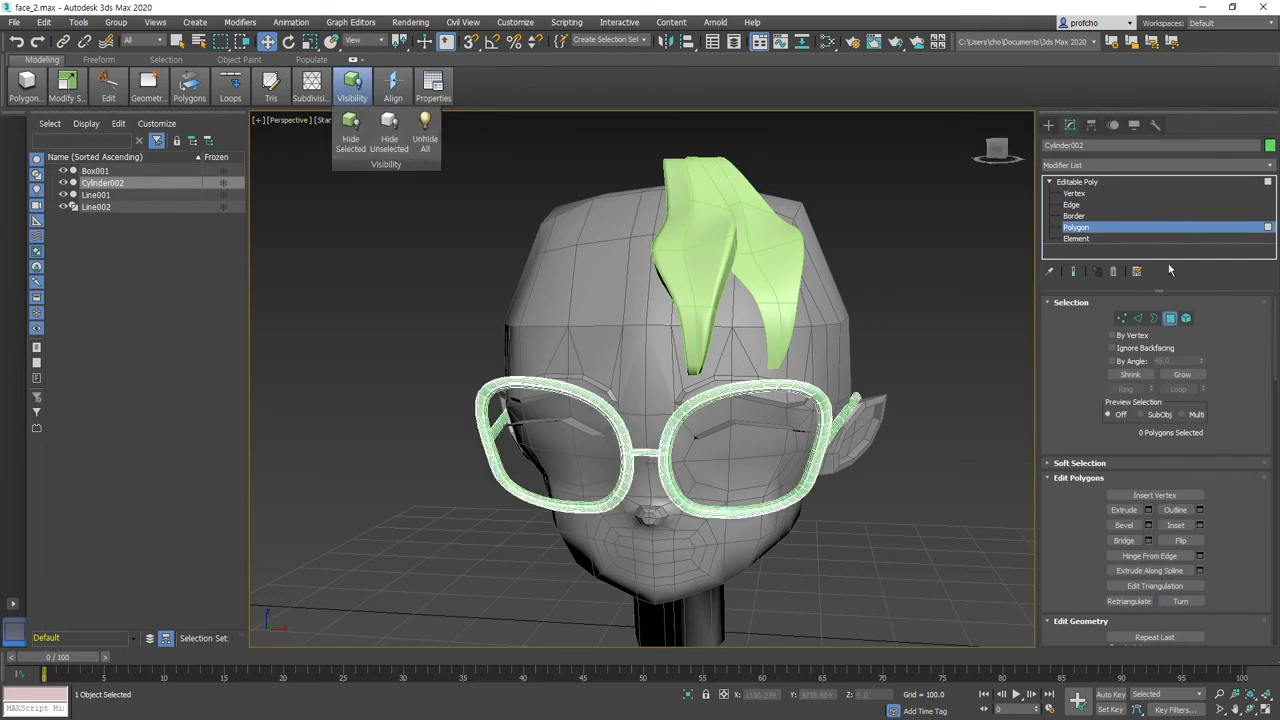
pyautogui.click(1167, 320)
pyautogui.click(981, 327)
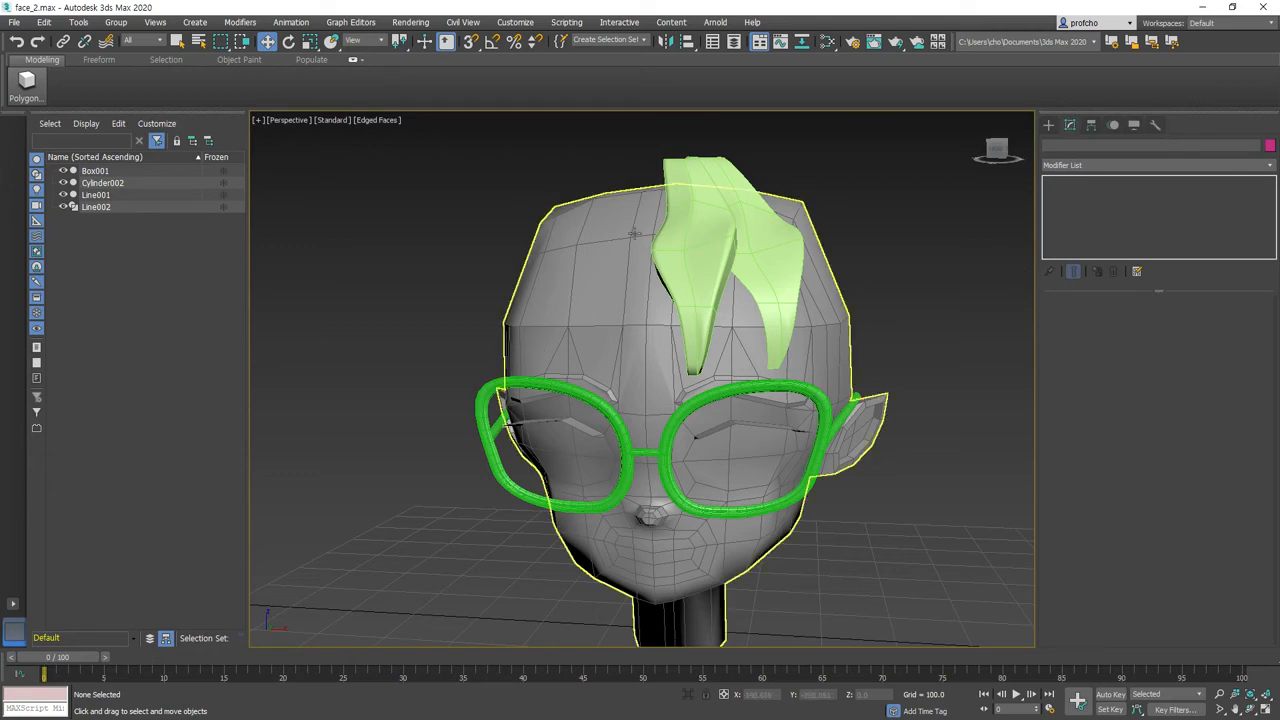
# - Examine the head with the glasses and both hair strands from the front and from either side
pyautogui.click(1250, 709)
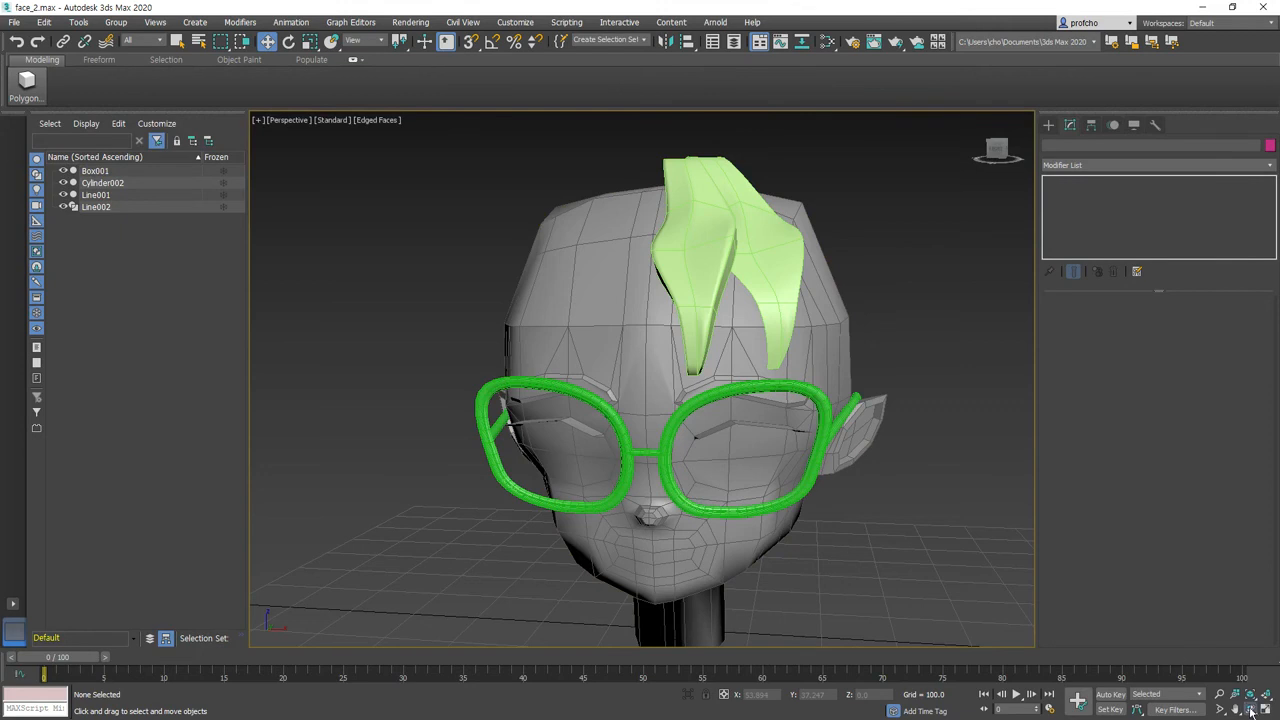
pyautogui.moveTo(765, 378); pyautogui.dragTo(819, 385)
pyautogui.moveTo(689, 340); pyautogui.dragTo(743, 375)
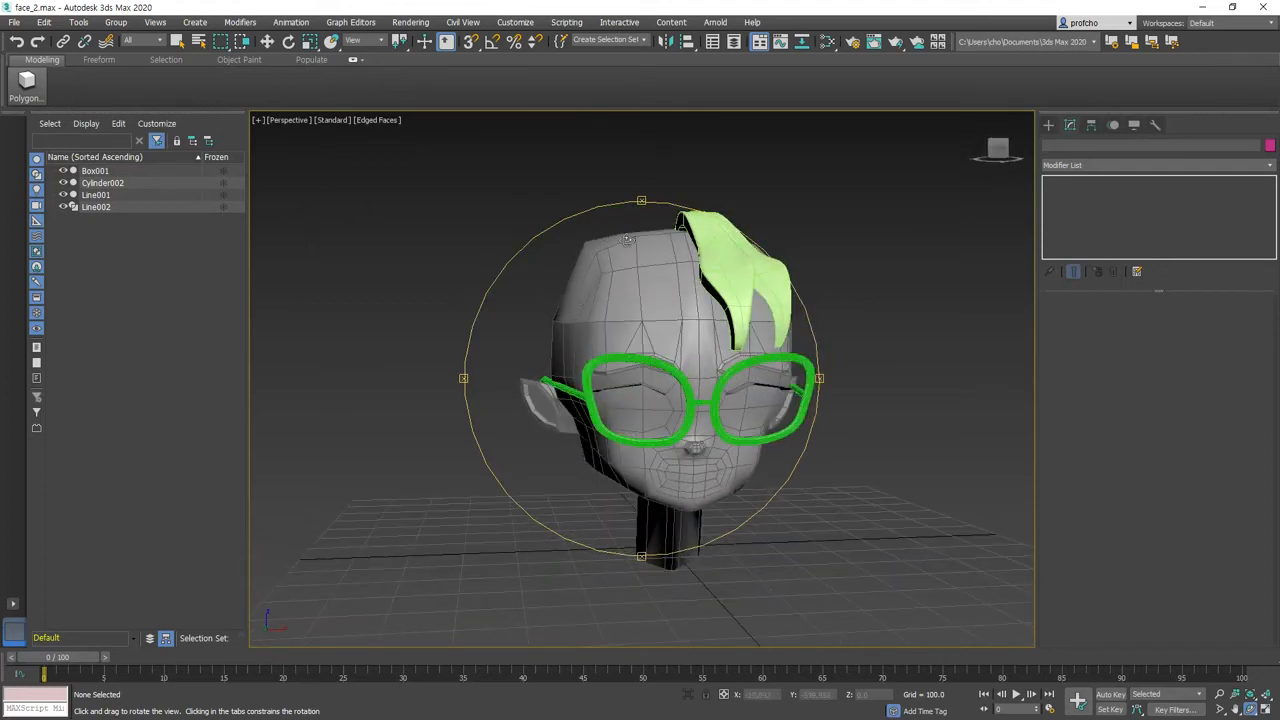
pyautogui.moveTo(675, 284); pyautogui.dragTo(719, 303)
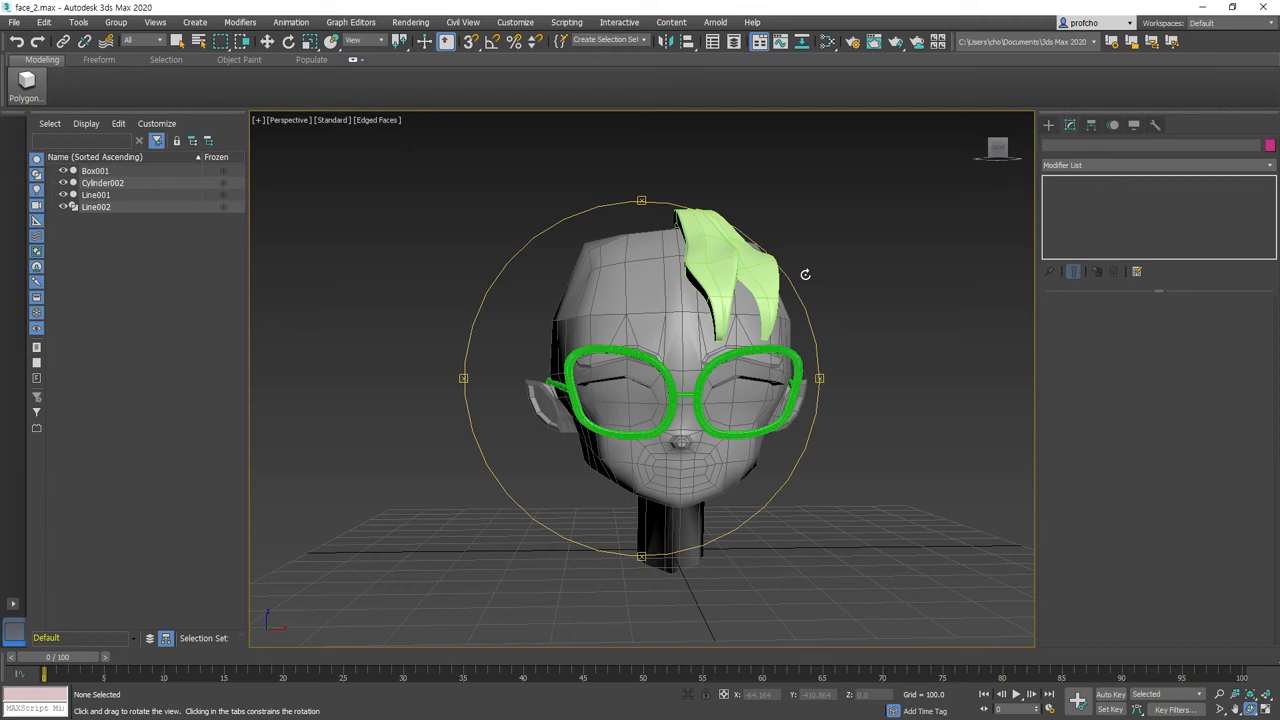
pyautogui.moveTo(765, 304)
pyautogui.mouseDown()
pyautogui.moveTo(874, 309)
pyautogui.moveTo(755, 385)
pyautogui.moveTo(766, 299)
pyautogui.mouseUp()
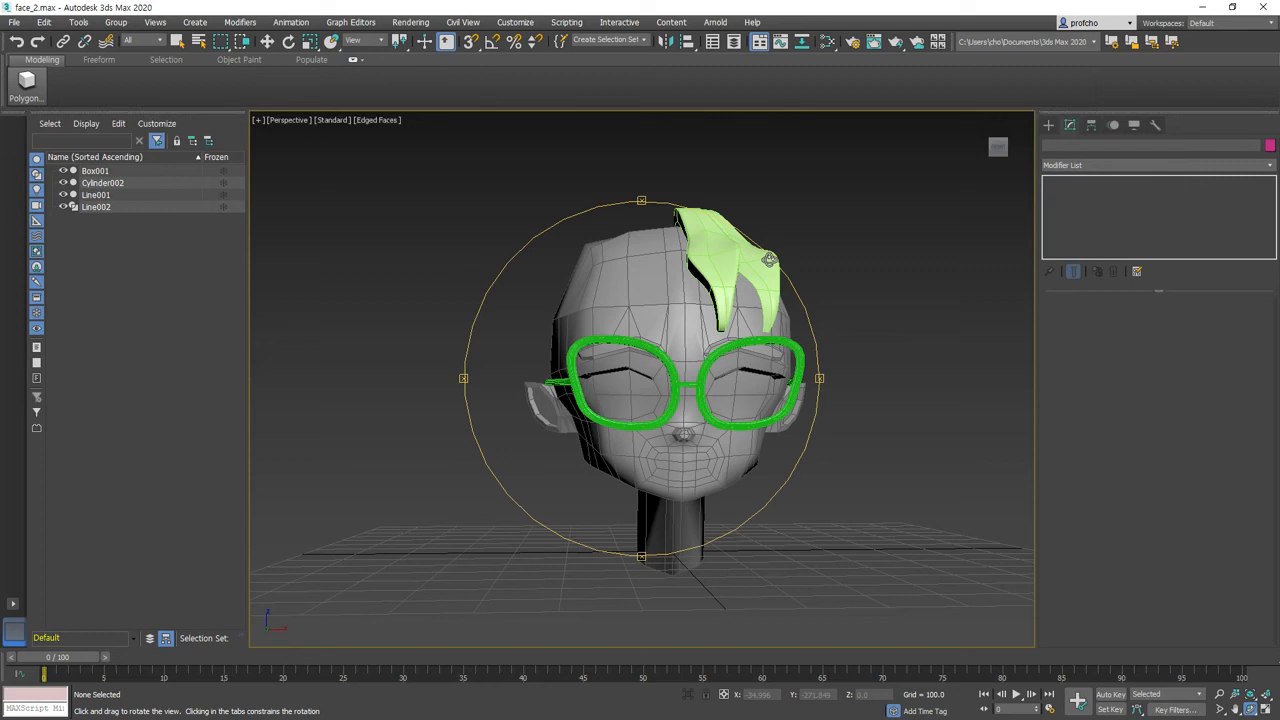
pyautogui.moveTo(735, 287); pyautogui.dragTo(712, 268)
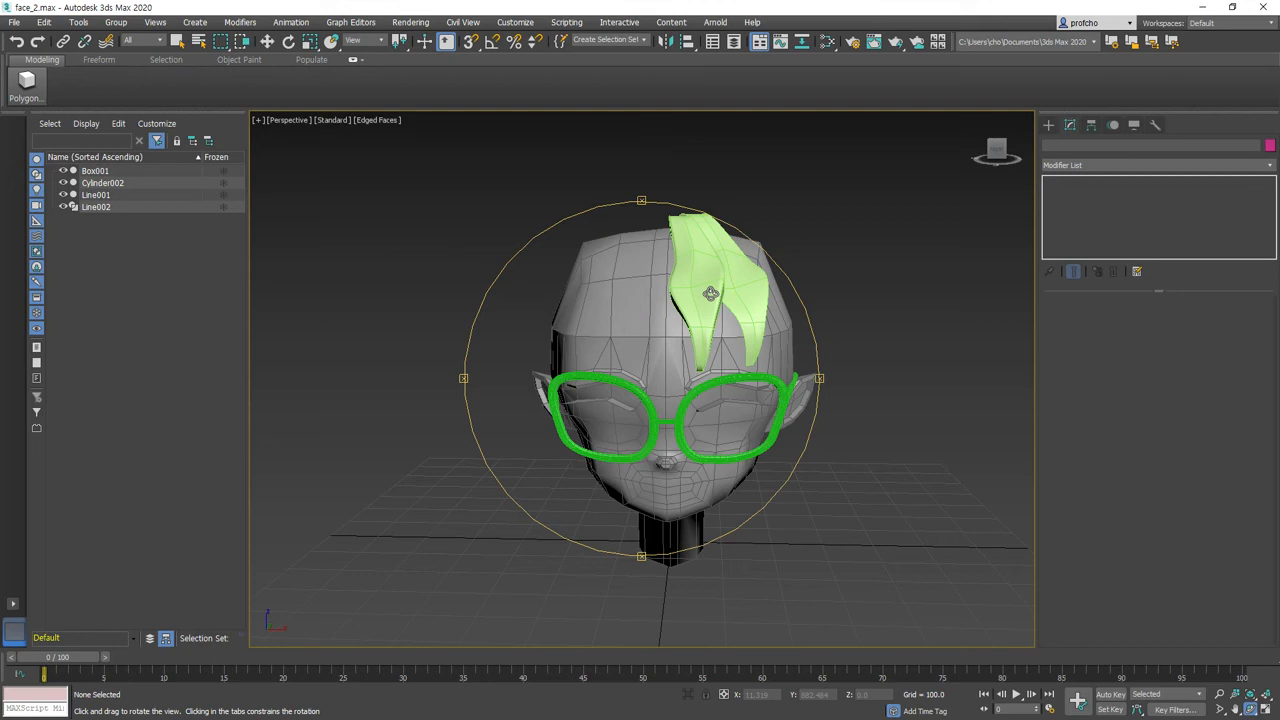
pyautogui.moveTo(708, 290); pyautogui.dragTo(802, 209)
# - Copy the surfaced hair strand Line002 to the empty space beside the head
pyautogui.press('w')
pyautogui.click(662, 280)
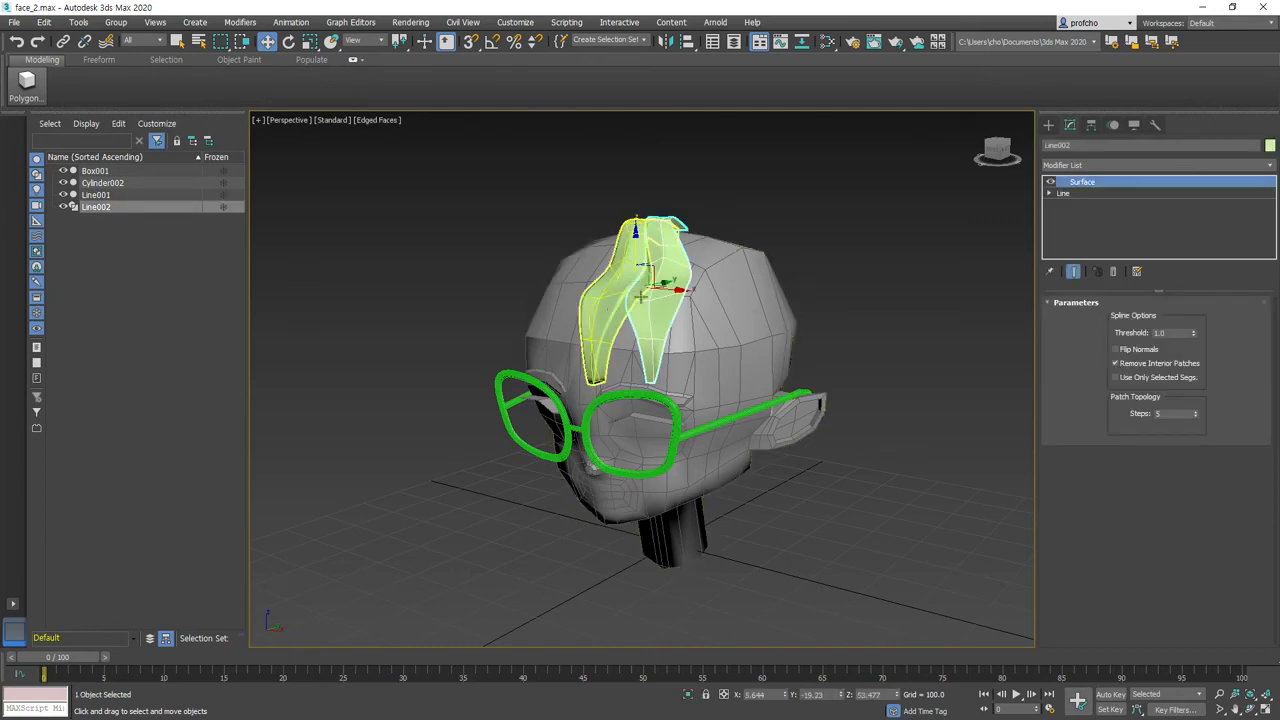
pyautogui.click(762, 268)
pyautogui.click(692, 272)
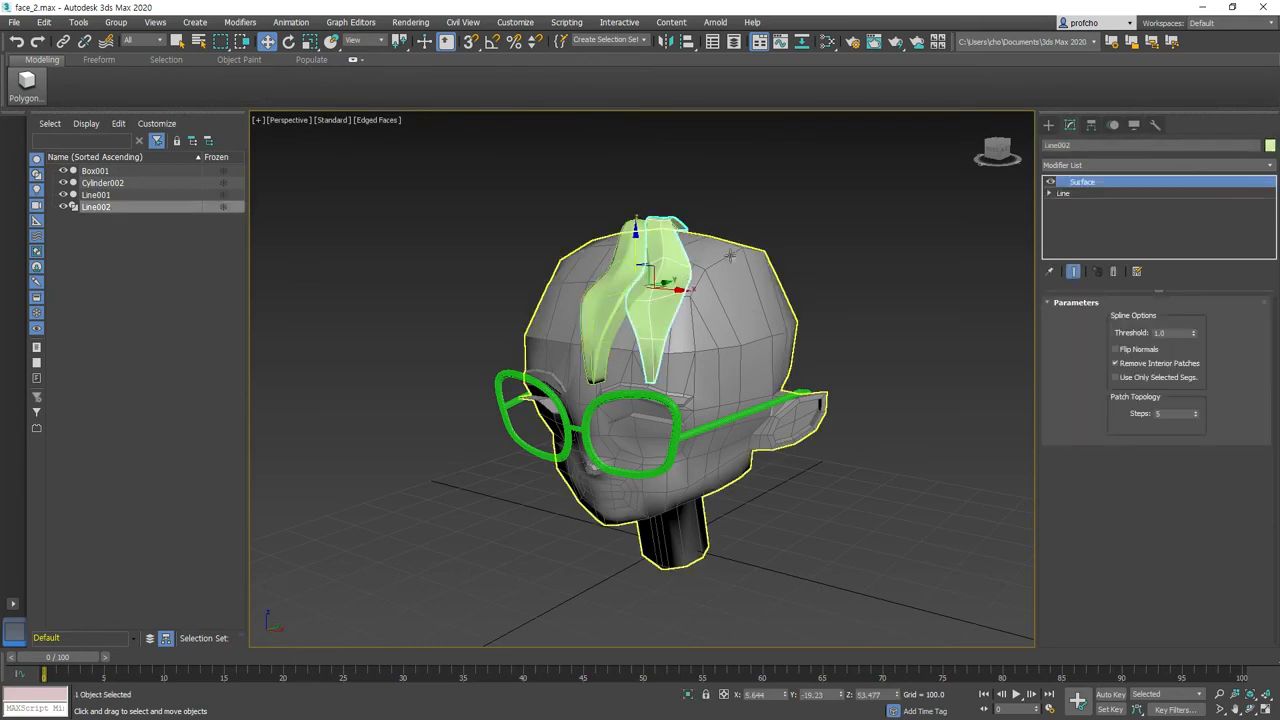
pyautogui.moveTo(688, 288); pyautogui.dragTo(940, 308)
pyautogui.click(648, 423)
# - Try rotating and scaling the copied strand beside the head, and delete the copy
pyautogui.moveTo(660, 420)
pyautogui.keyDown('alt'); pyautogui.mouseDown(button='middle')
pyautogui.moveTo(771, 400)
pyautogui.moveTo(907, 340)
pyautogui.mouseUp(button='middle'); pyautogui.keyUp('alt')
pyautogui.press('r')
pyautogui.moveTo(770, 350); pyautogui.dragTo(762, 402)
pyautogui.press('e')
pyautogui.press('r')
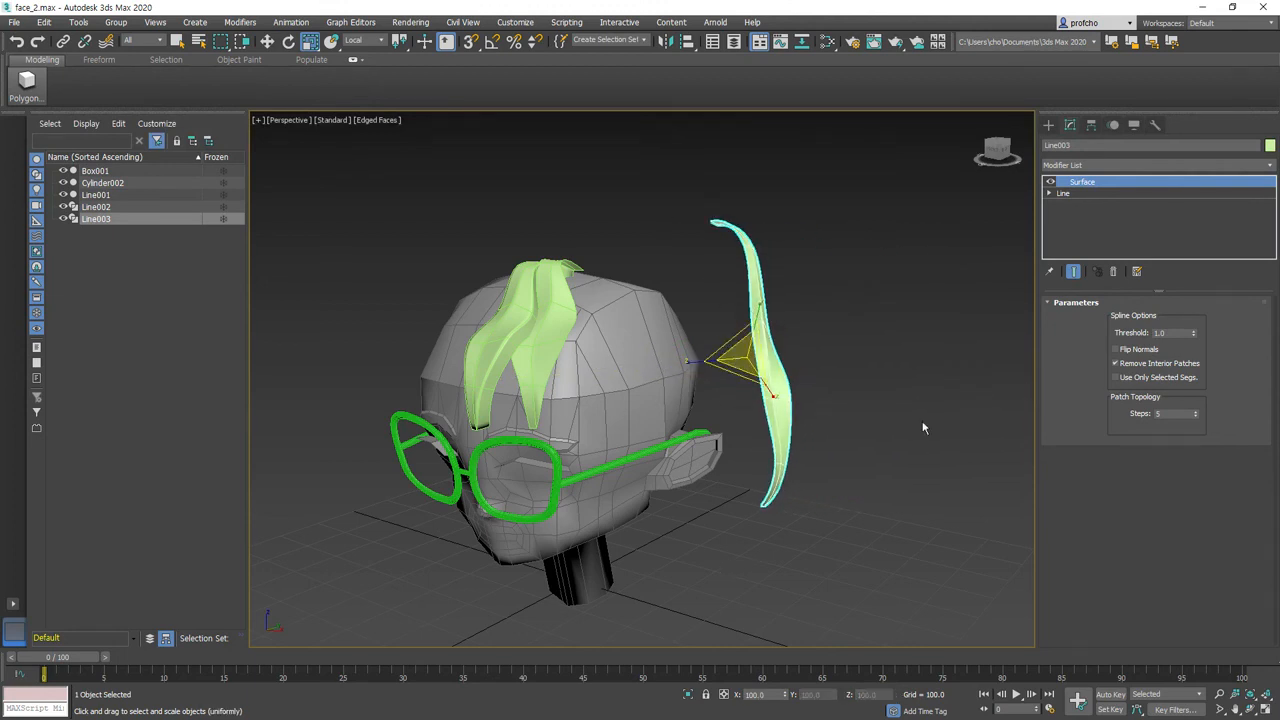
pyautogui.press('Delete')
# - Examine how the two remaining hair strands sit on the head from the front and at an angle, leaving nothing selected
pyautogui.scroll(4, 495, 355)
pyautogui.scroll(-2, 577, 323)
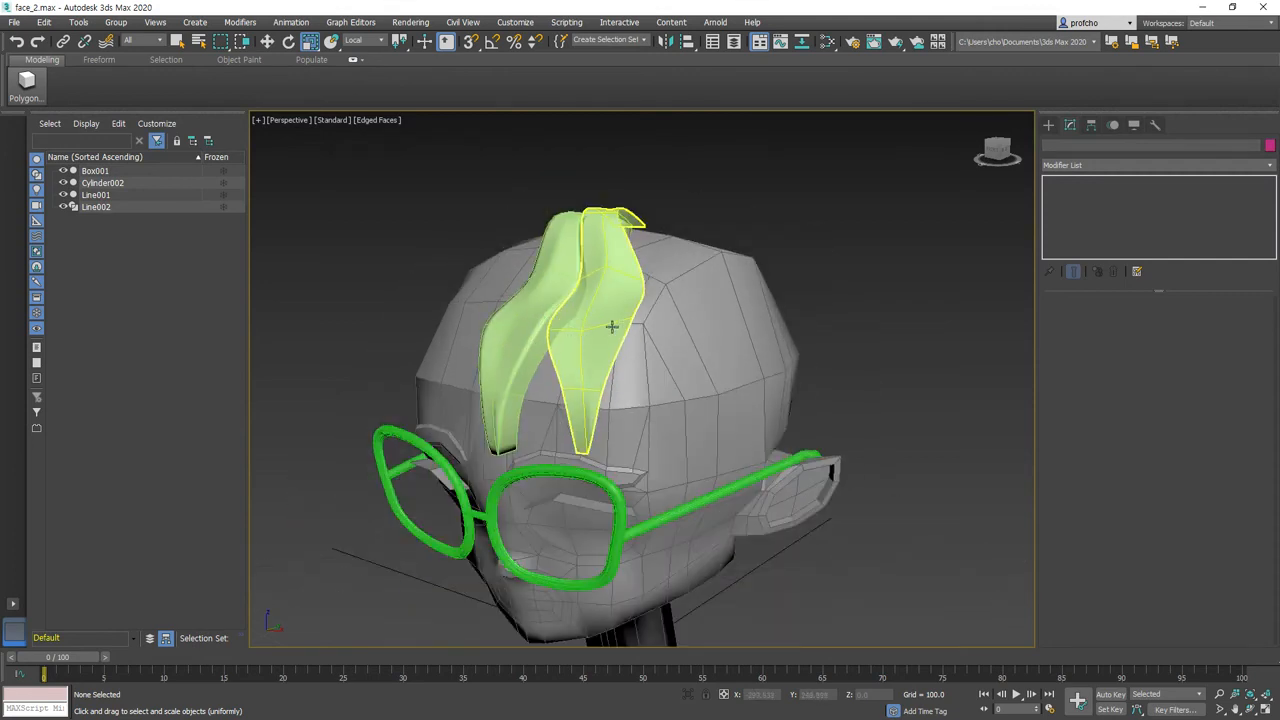
pyautogui.keyDown('alt'); pyautogui.moveTo(573, 305); pyautogui.dragTo(633, 289, button='middle'); pyautogui.keyUp('alt')
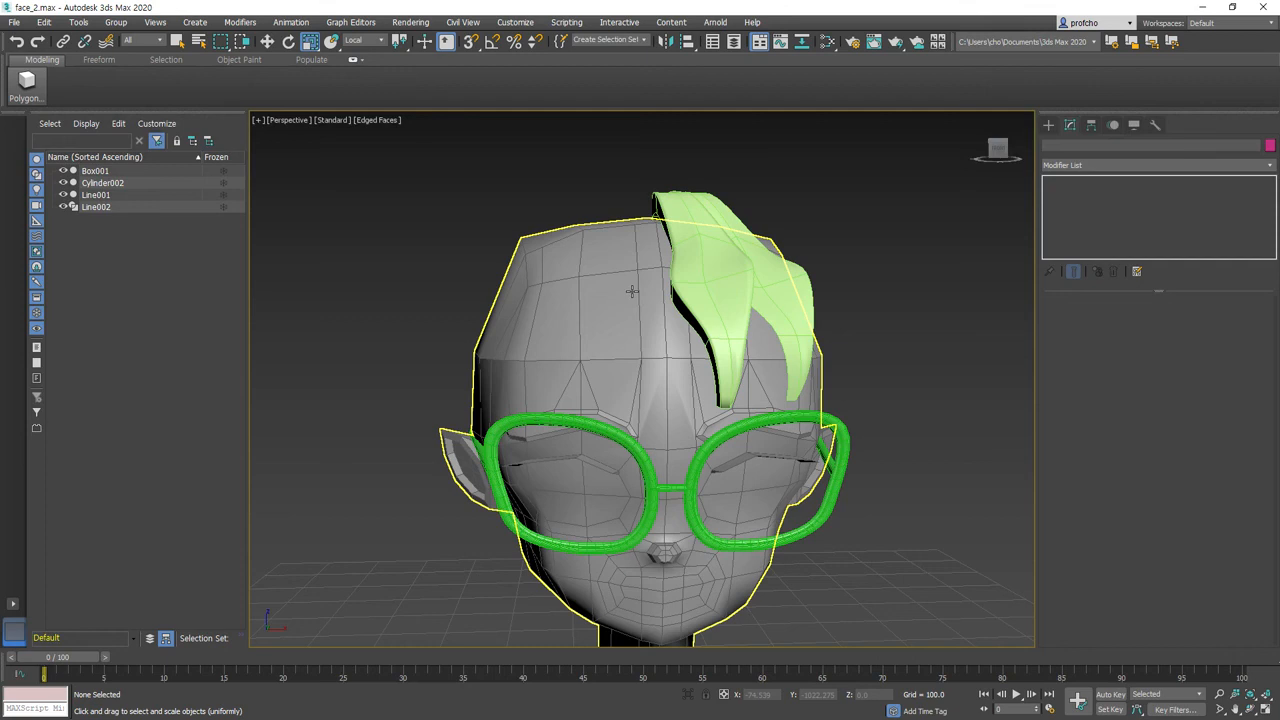
pyautogui.scroll(-2, 632, 291)
pyautogui.click(640, 268)
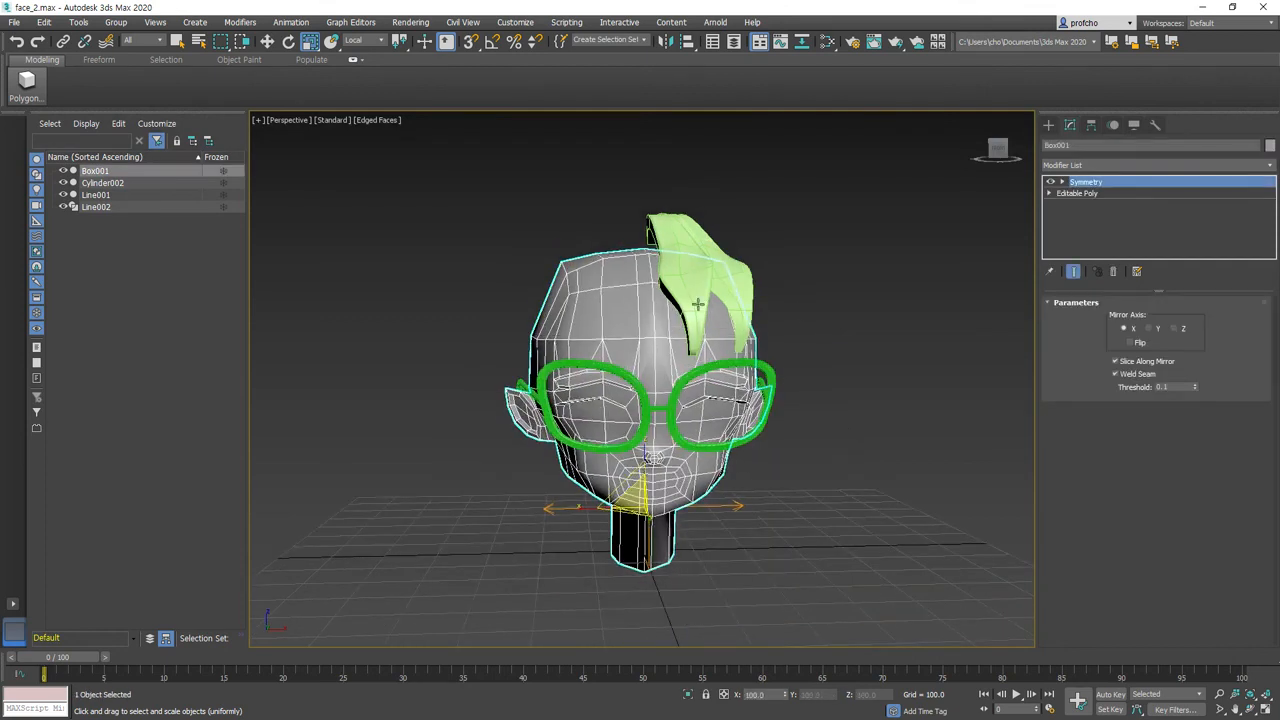
pyautogui.click(1250, 710)
pyautogui.moveTo(634, 354); pyautogui.dragTo(690, 385)
pyautogui.press('w')
pyautogui.click(843, 242)
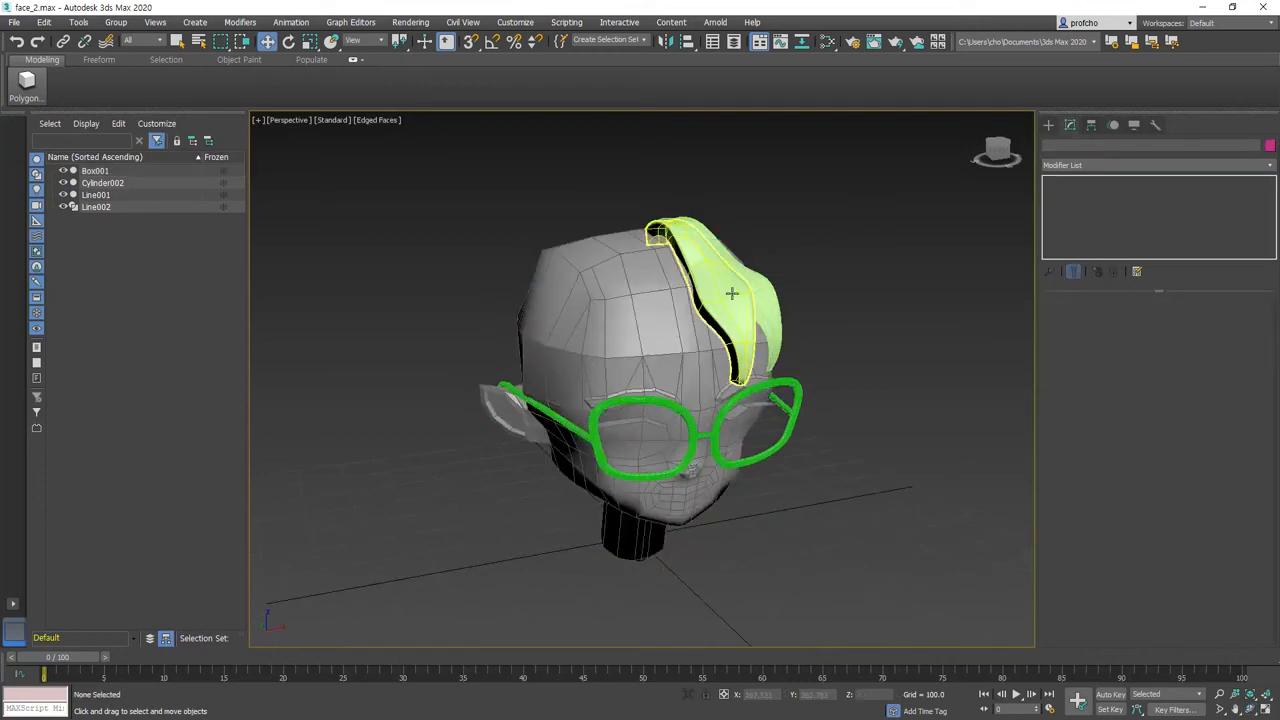
# - Convert the extruded hair strand Line001 from Editable Patch to Editable Poly
pyautogui.click(737, 288)
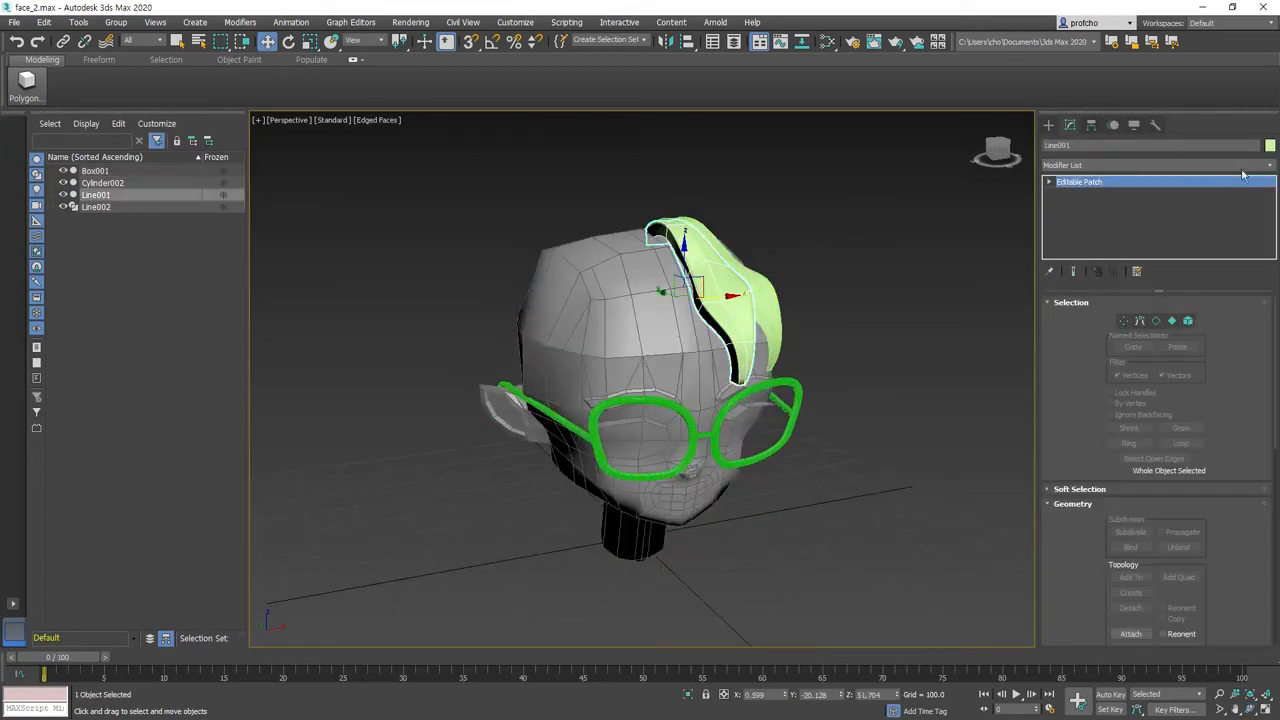
pyautogui.rightClick(1084, 183)
pyautogui.click(1125, 279)
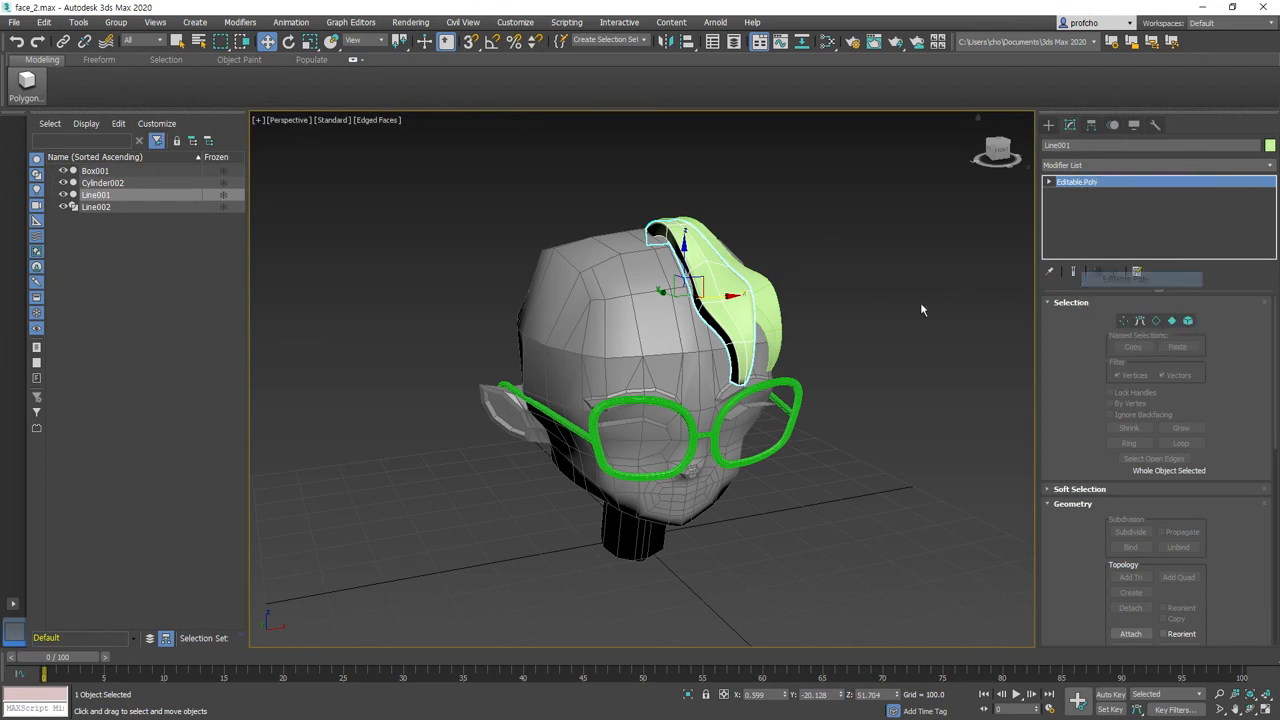
# - Try a TurboSmooth modifier on the hair strand Line001 and deselect it to view the smoothed mesh
pyautogui.click(1271, 167)
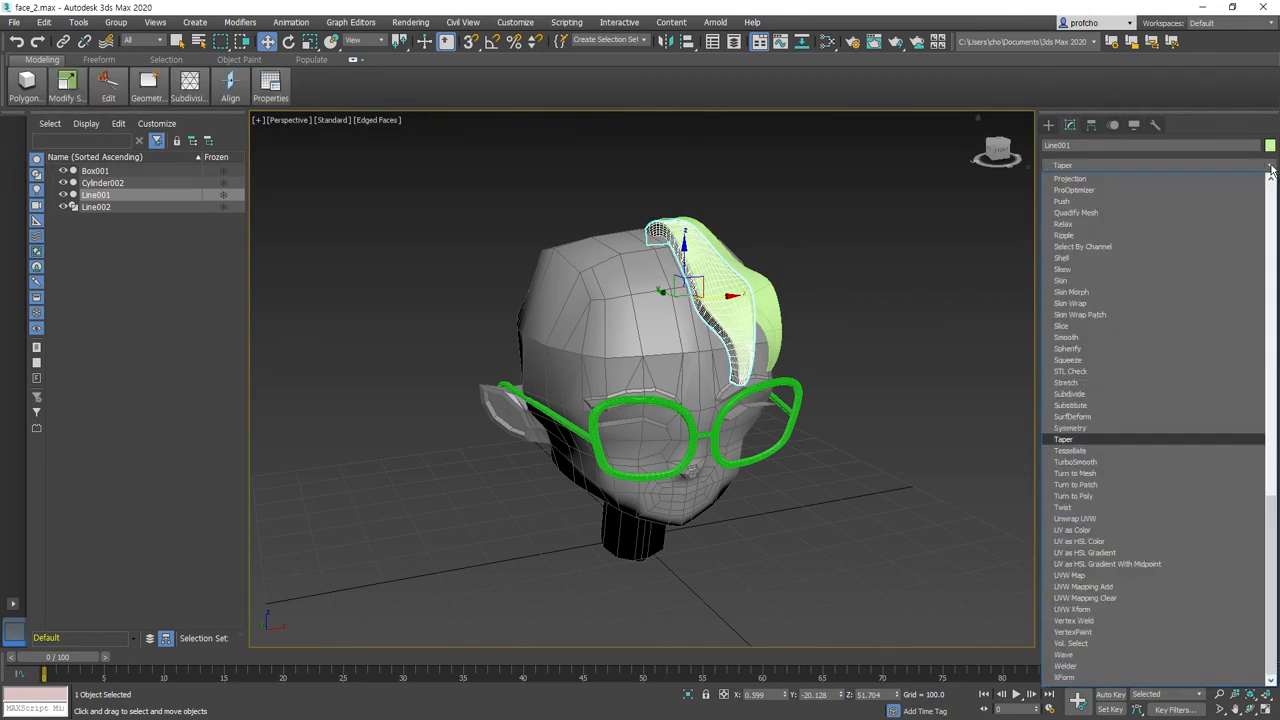
pyautogui.press('Down')
pyautogui.press('Down')
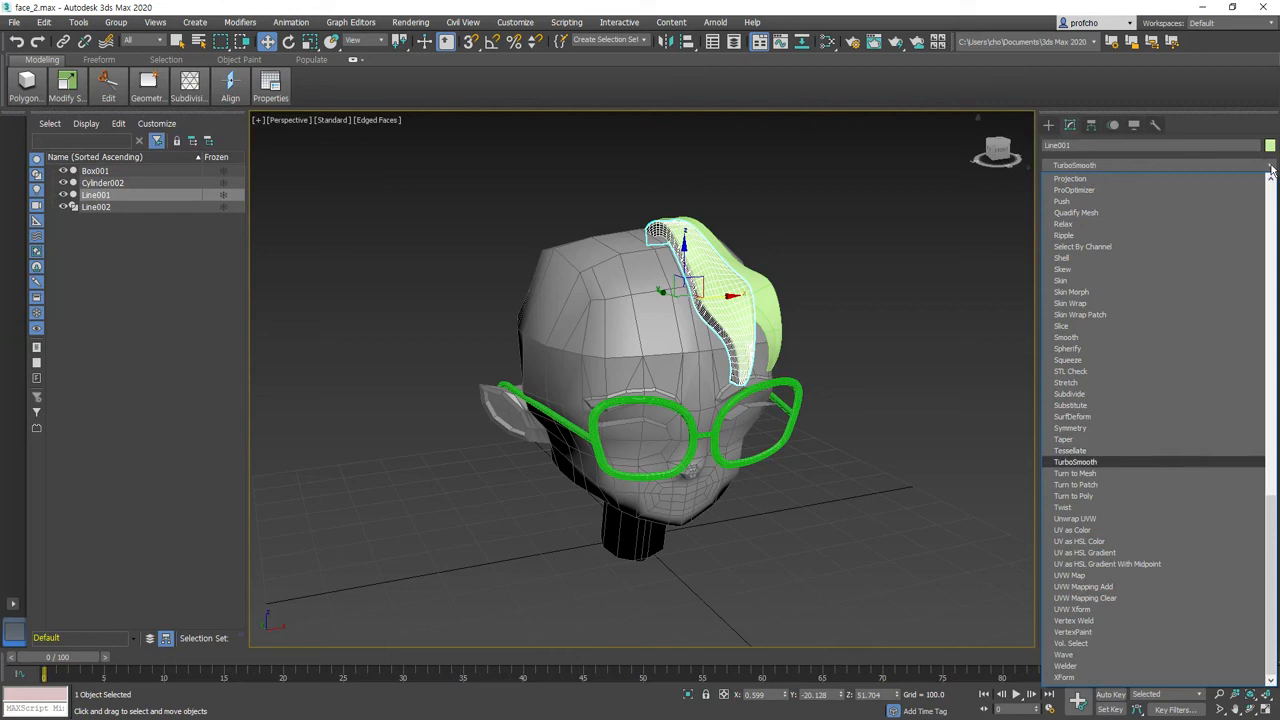
pyautogui.press('Return')
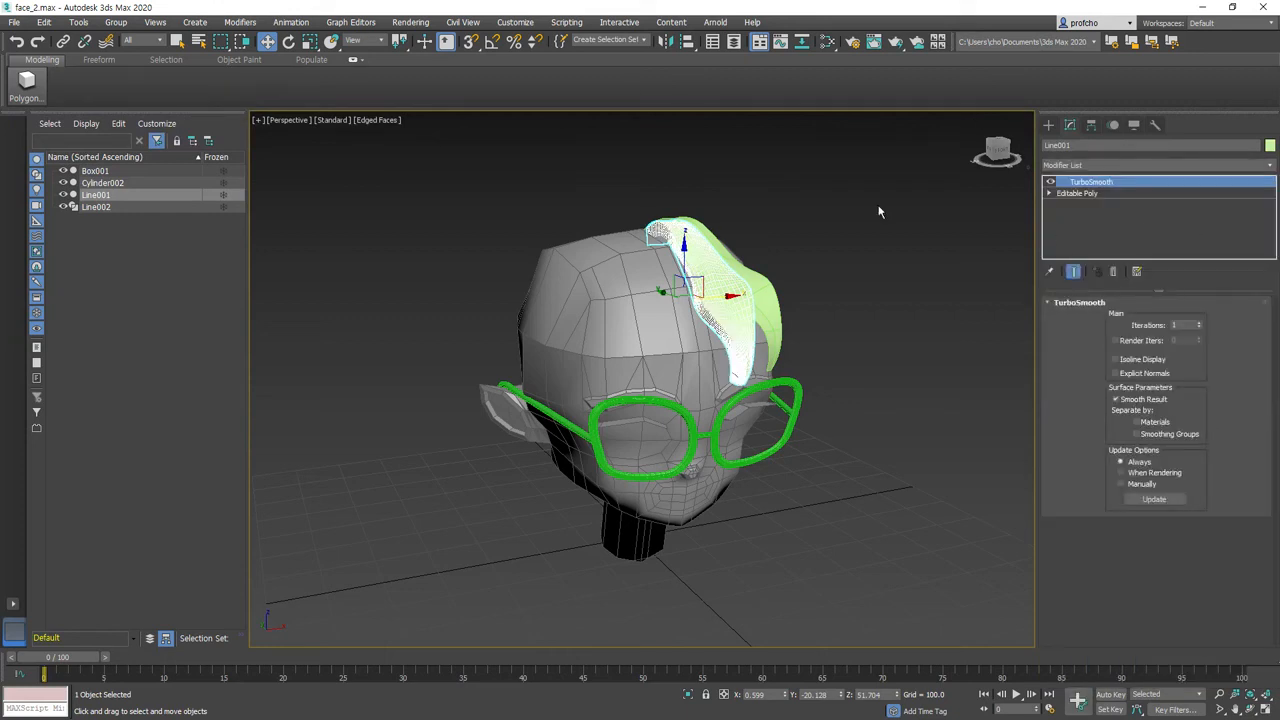
pyautogui.press('z')
pyautogui.click(700, 293)
pyautogui.press('z')
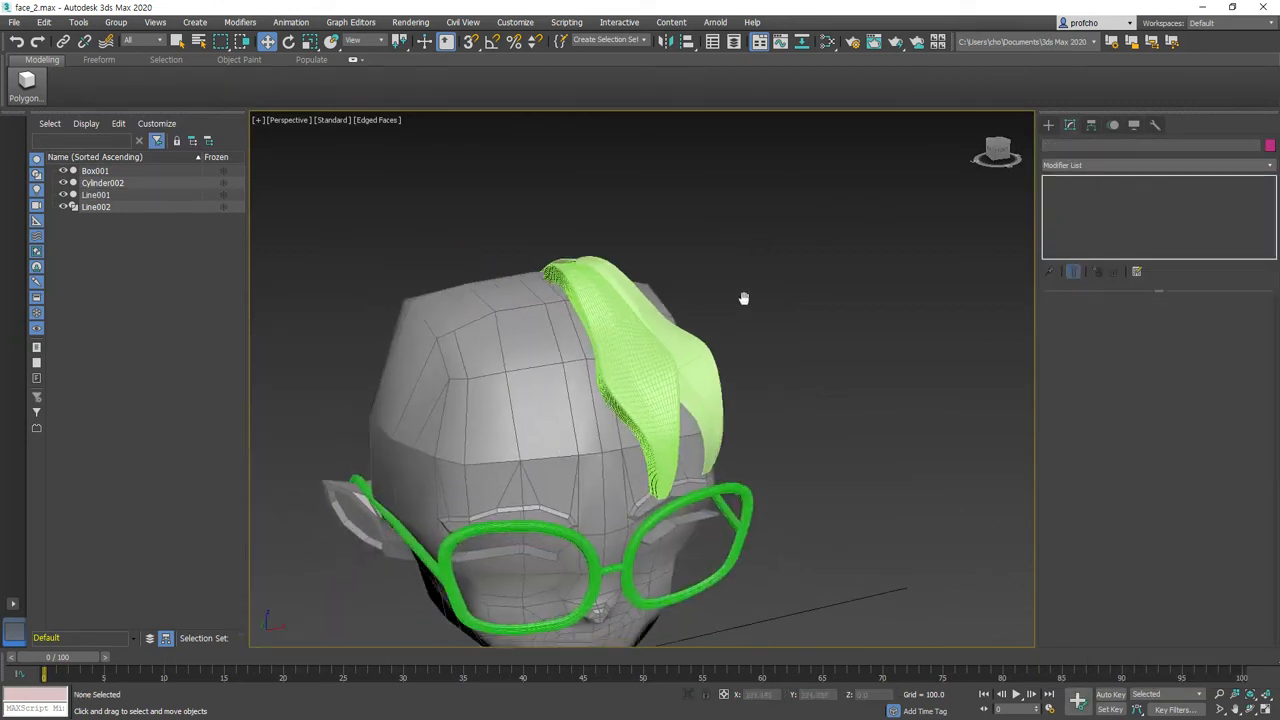
# - Undo the TurboSmooth on the hair strand, deselect it and check its polygon mesh up close
pyautogui.hotkey('ctrl', 'z')
pyautogui.hotkey('ctrl', 'z')
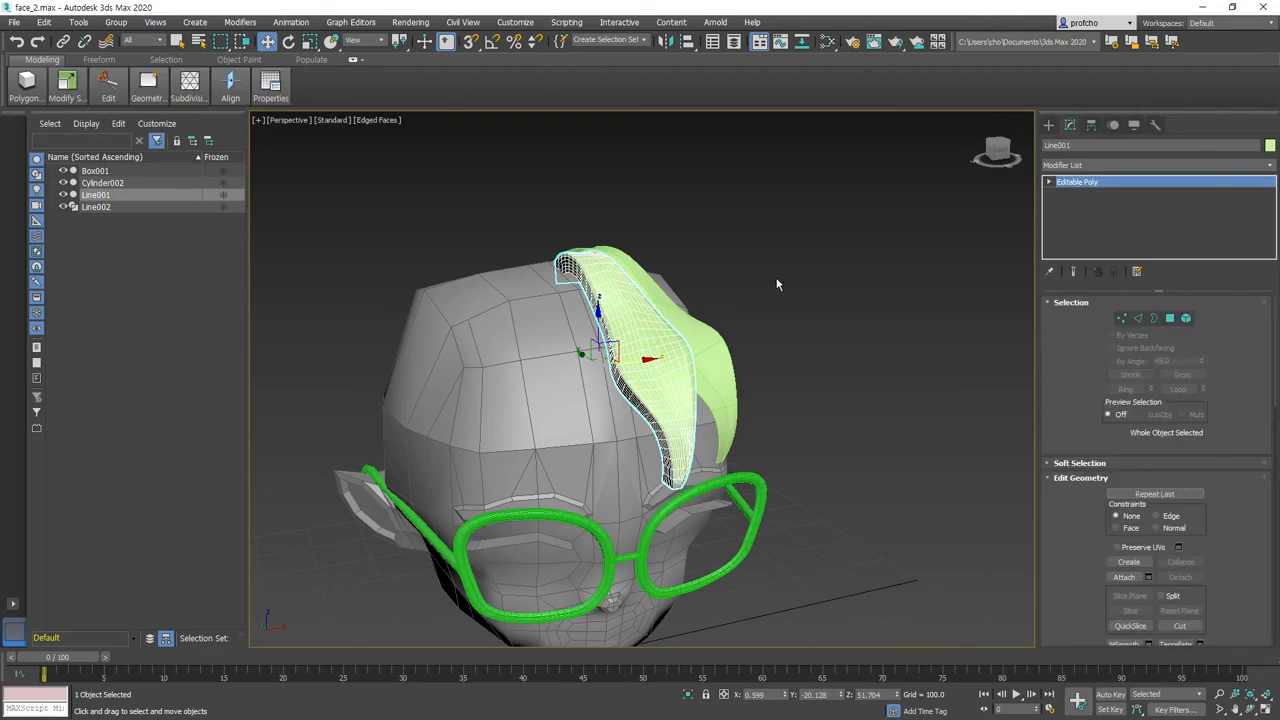
pyautogui.press('z')
pyautogui.click(757, 289)
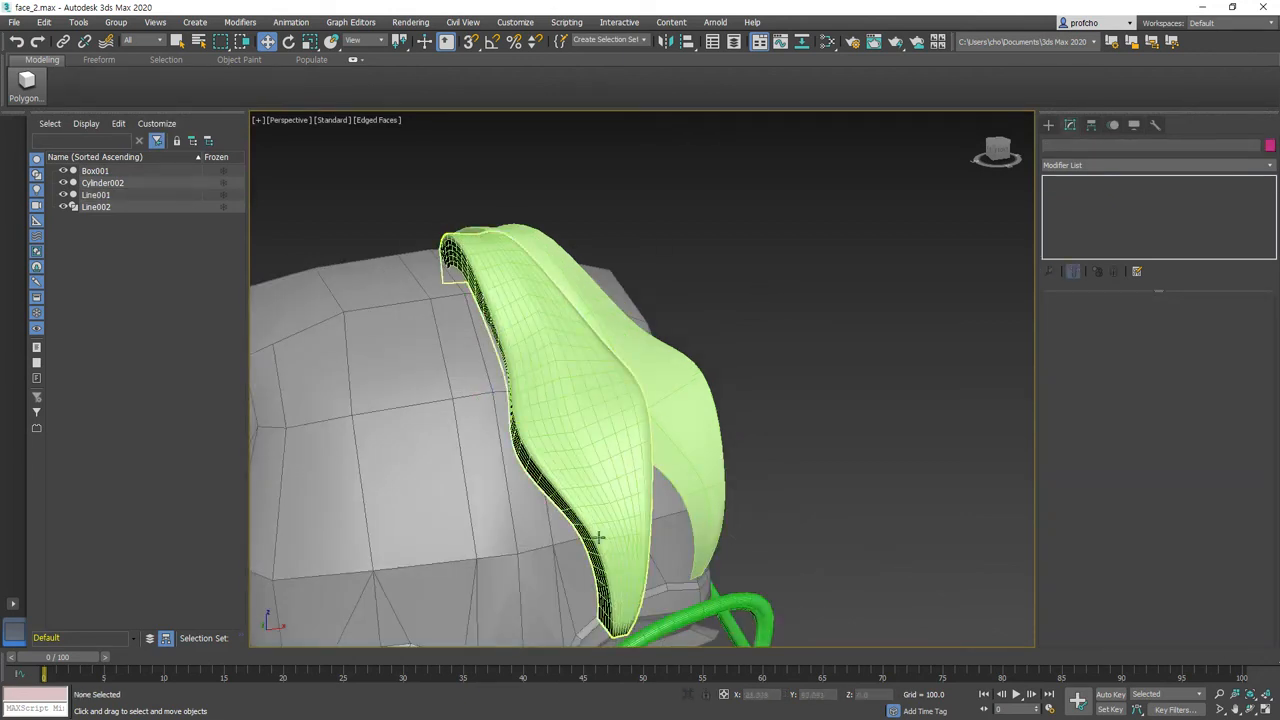
pyautogui.press('z')
pyautogui.keyDown('alt'); pyautogui.moveTo(723, 337); pyautogui.dragTo(537, 143, button='middle'); pyautogui.keyUp('alt')
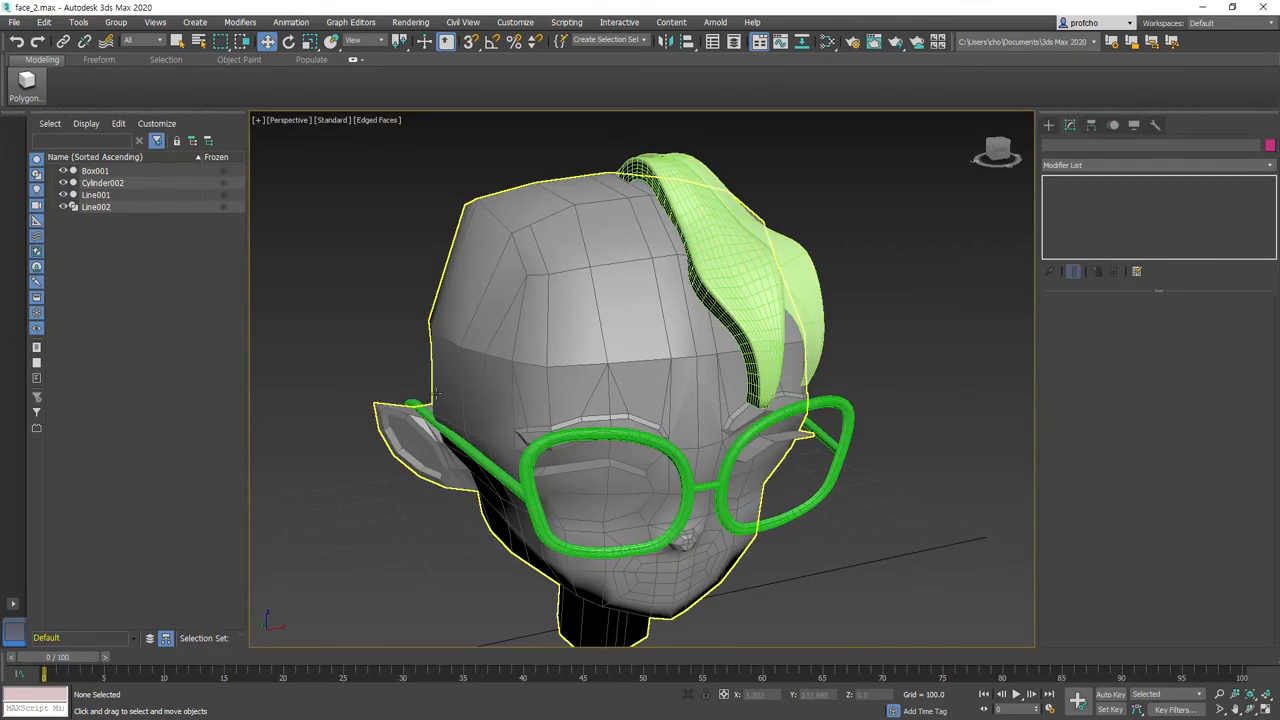
# - Try a TurboSmooth modifier above Symmetry on the head Box001, and undo it
pyautogui.click(634, 231)
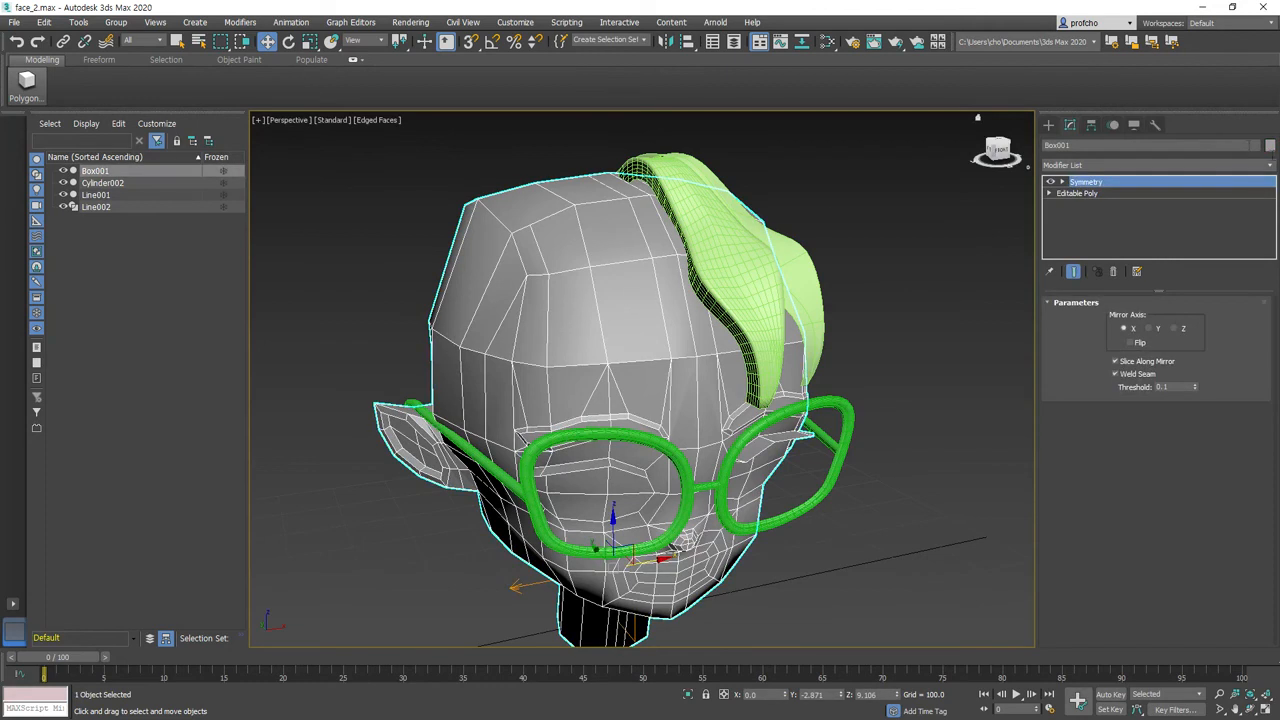
pyautogui.click(1155, 165)
pyautogui.scroll(-10, 1172, 480)
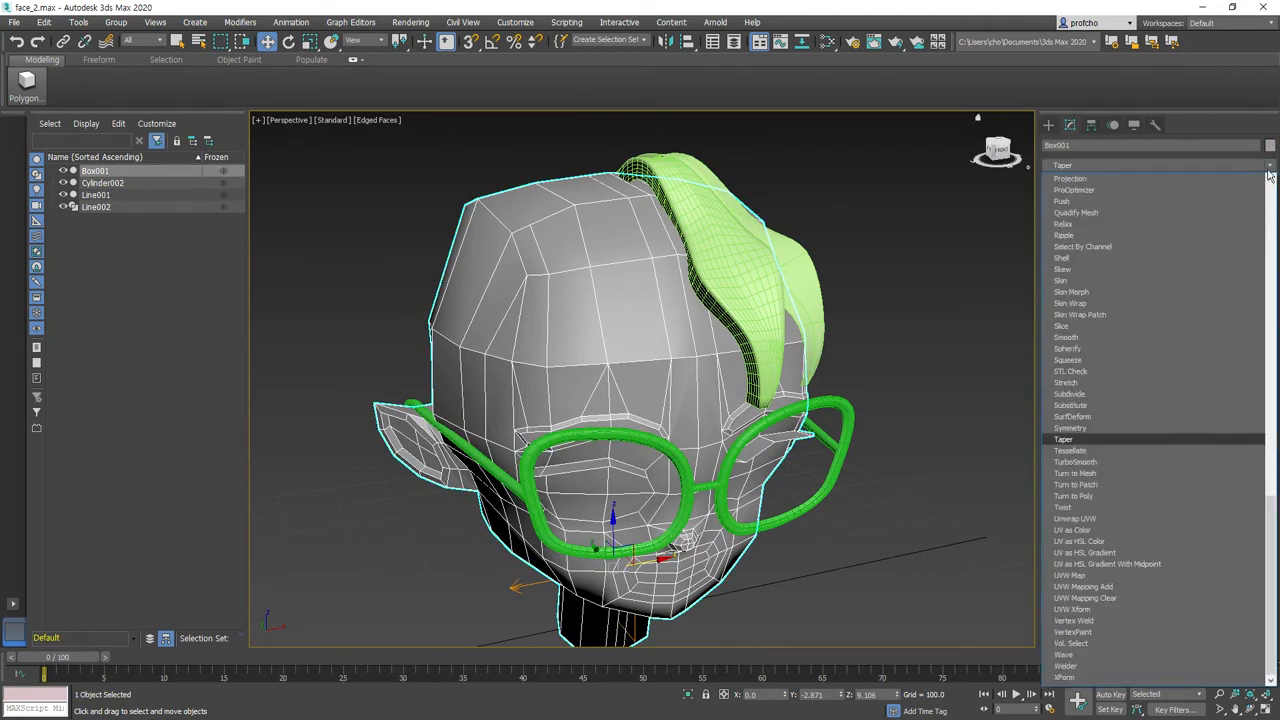
pyautogui.click(1176, 460)
pyautogui.click(857, 225)
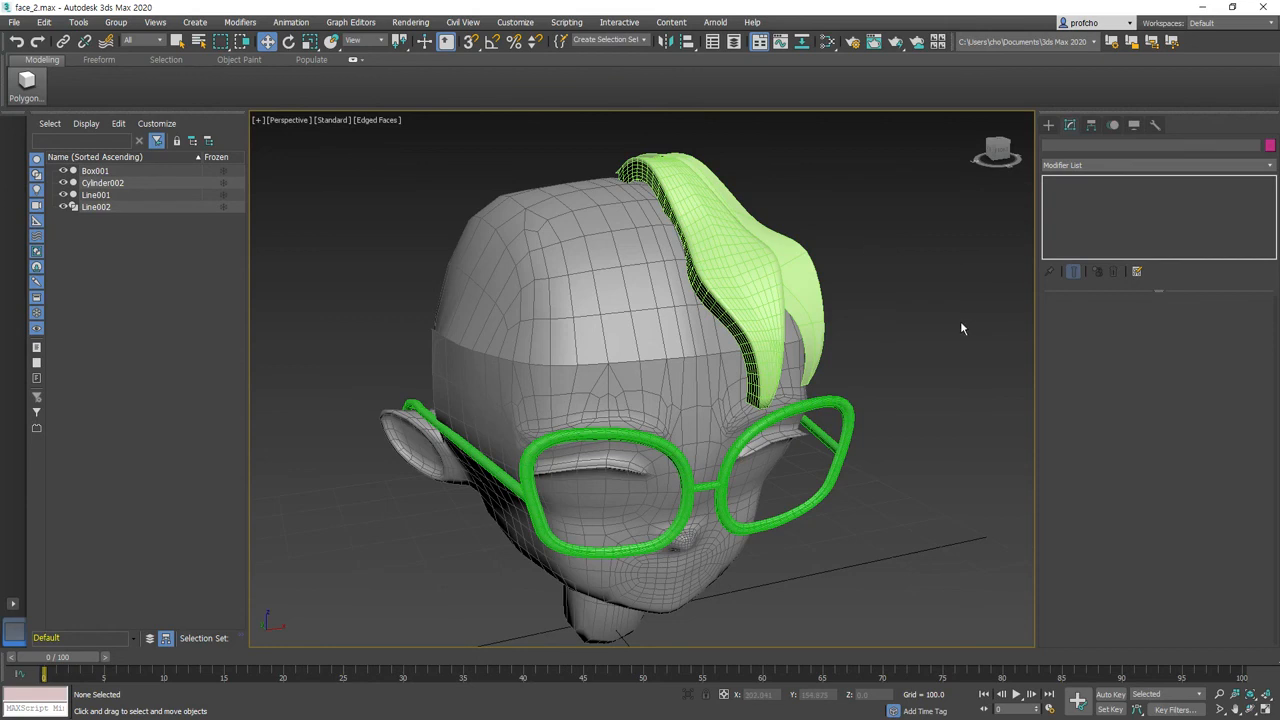
pyautogui.hotkey('ctrl', 'z')
pyautogui.hotkey('ctrl', 'z')
pyautogui.hotkey('ctrl', 'z')
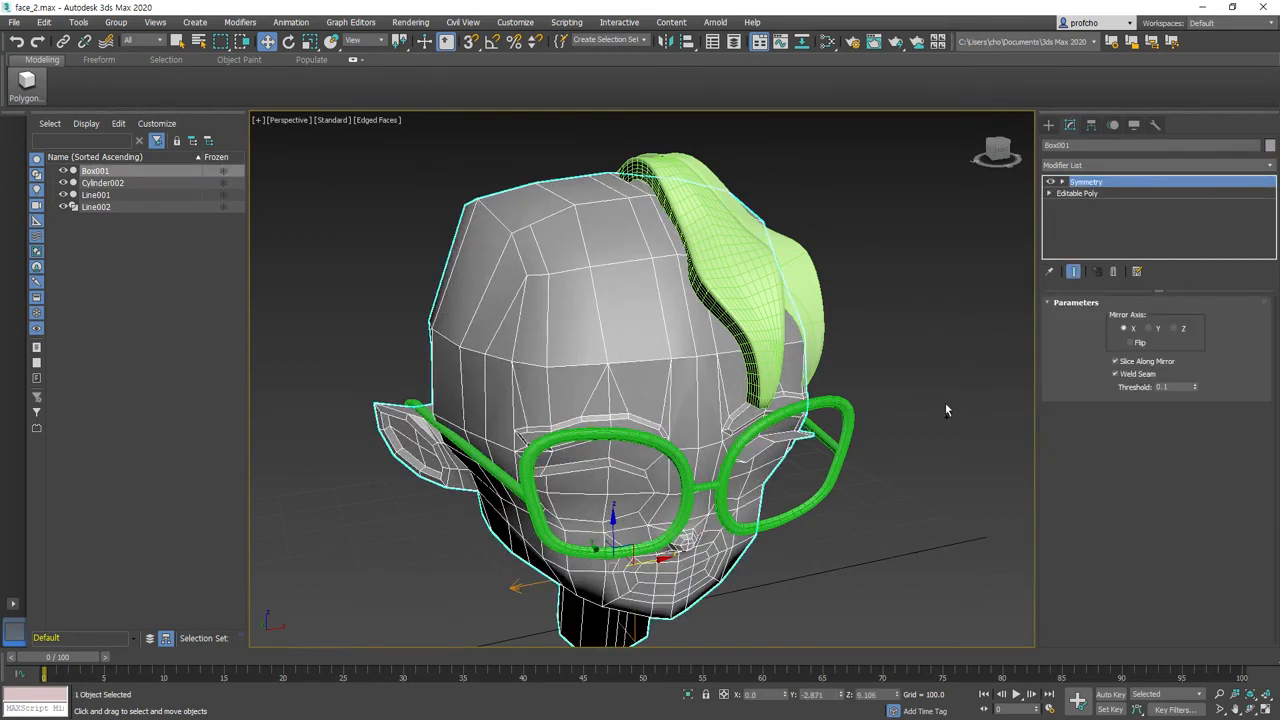
# - Deselect the head and examine the glasses frame and the eye area closely from the front
pyautogui.click(1250, 709)
pyautogui.moveTo(748, 458); pyautogui.dragTo(671, 395)
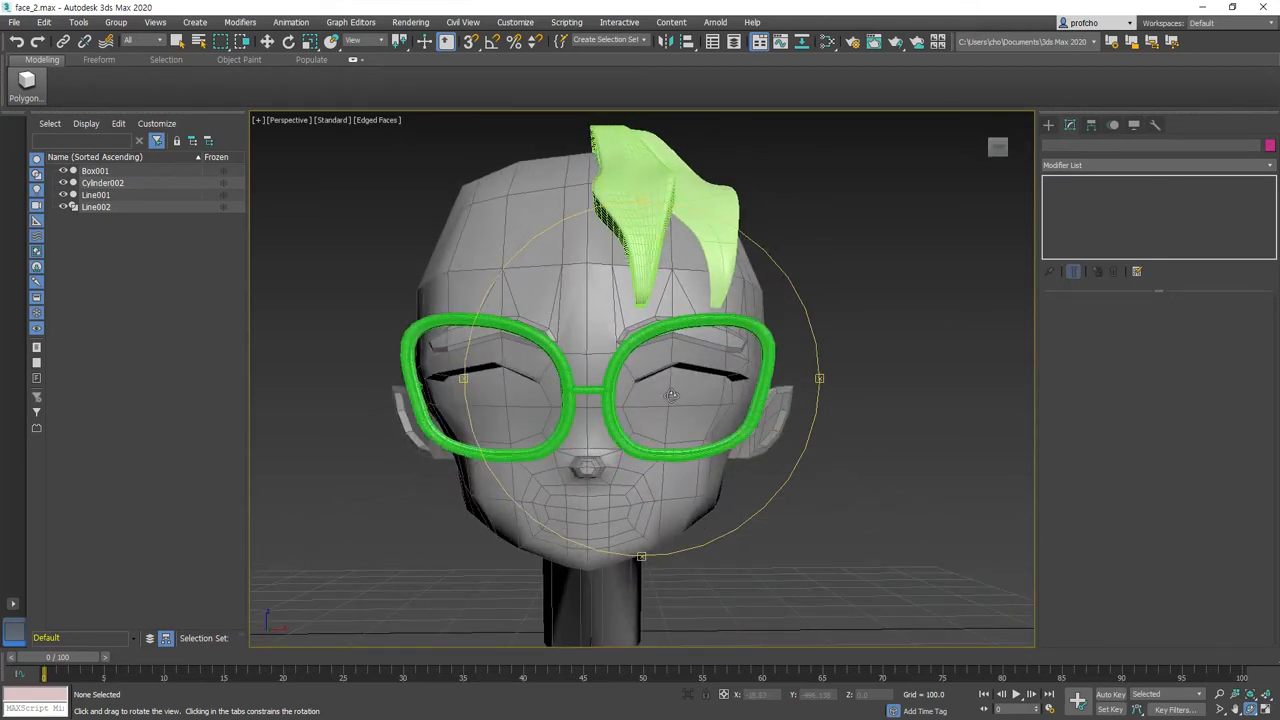
pyautogui.scroll(4, 822, 447)
pyautogui.moveTo(590, 340); pyautogui.dragTo(627, 333)
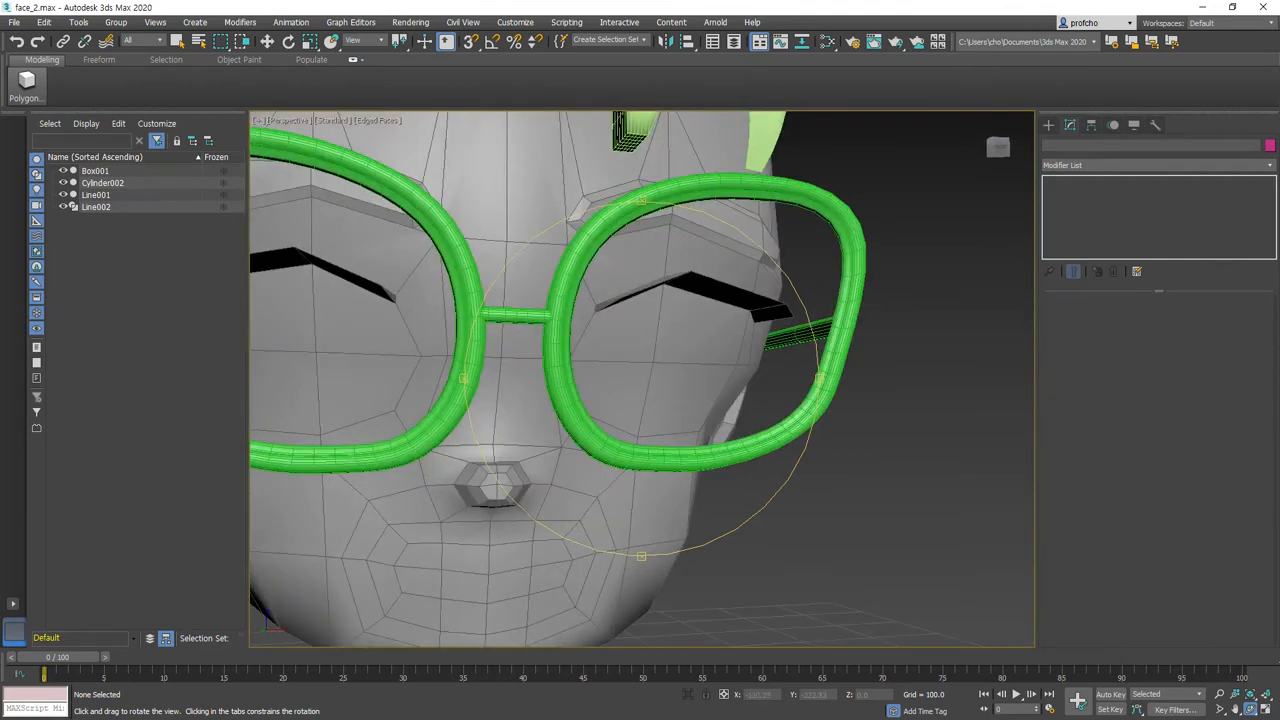
pyautogui.press('w')
pyautogui.scroll(5, 776, 262)
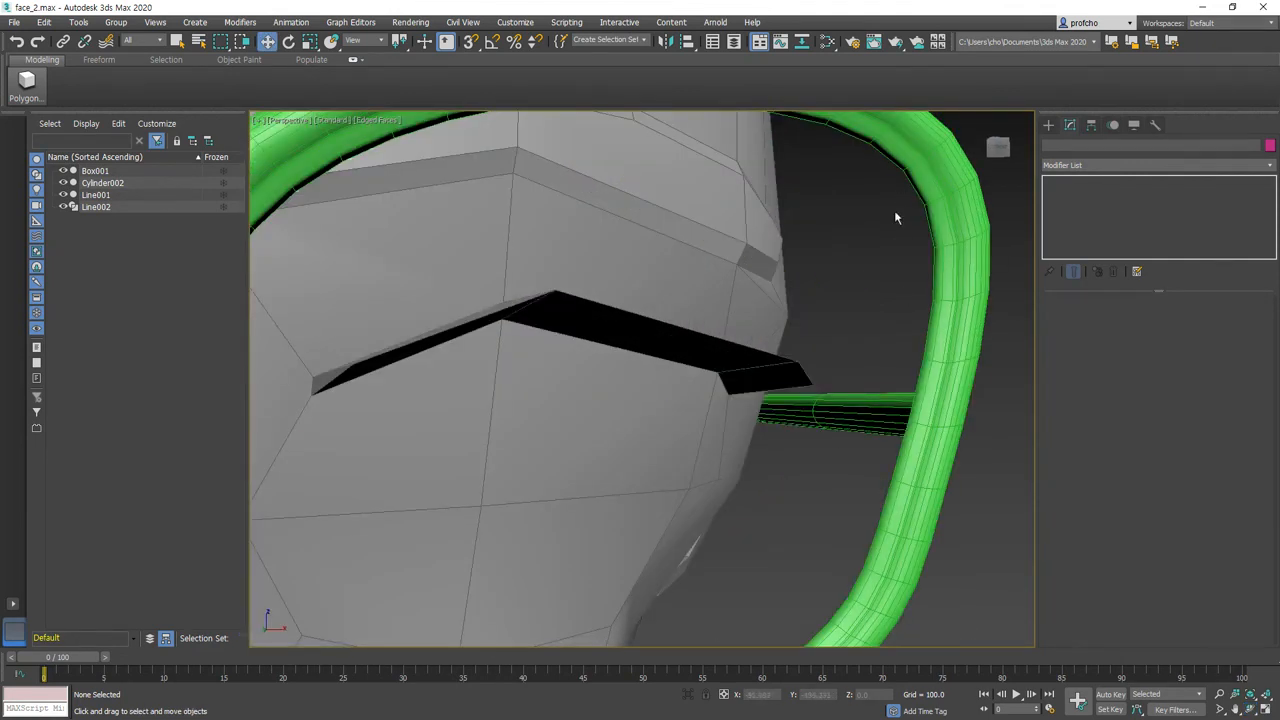
pyautogui.scroll(-5, 1000, 288)
pyautogui.scroll(5, 1006, 291)
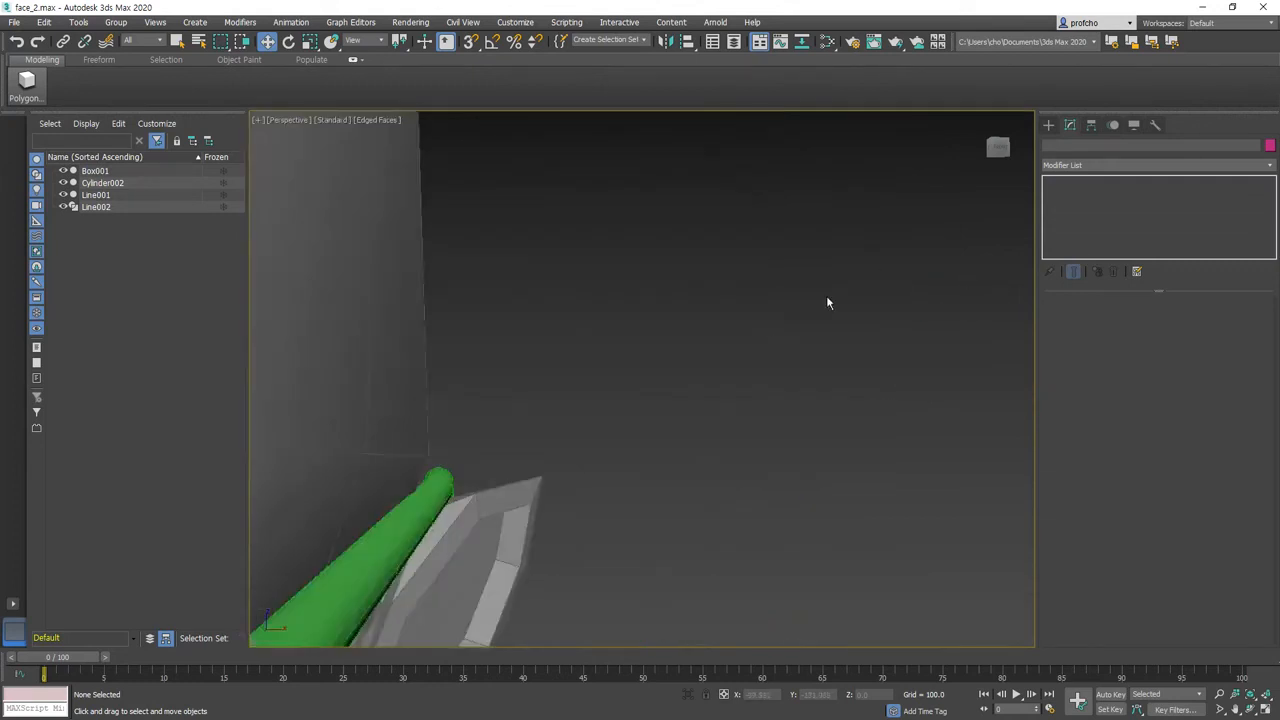
pyautogui.scroll(-5, 876, 275)
pyautogui.moveTo(784, 238); pyautogui.dragTo(847, 252, button='middle')
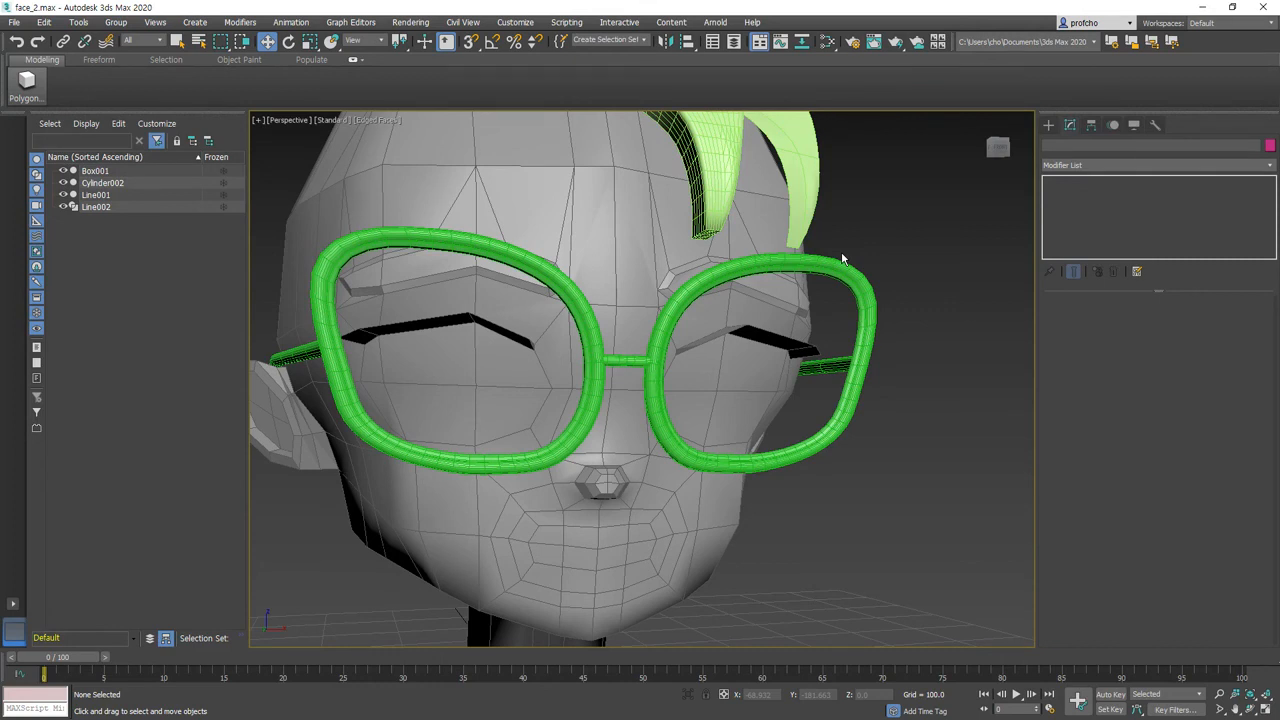
pyautogui.scroll(5, 885, 291)
pyautogui.scroll(-4, 885, 291)
pyautogui.moveTo(743, 323); pyautogui.dragTo(752, 309, button='middle')
pyautogui.scroll(-2, 752, 309)
pyautogui.scroll(7, 754, 345)
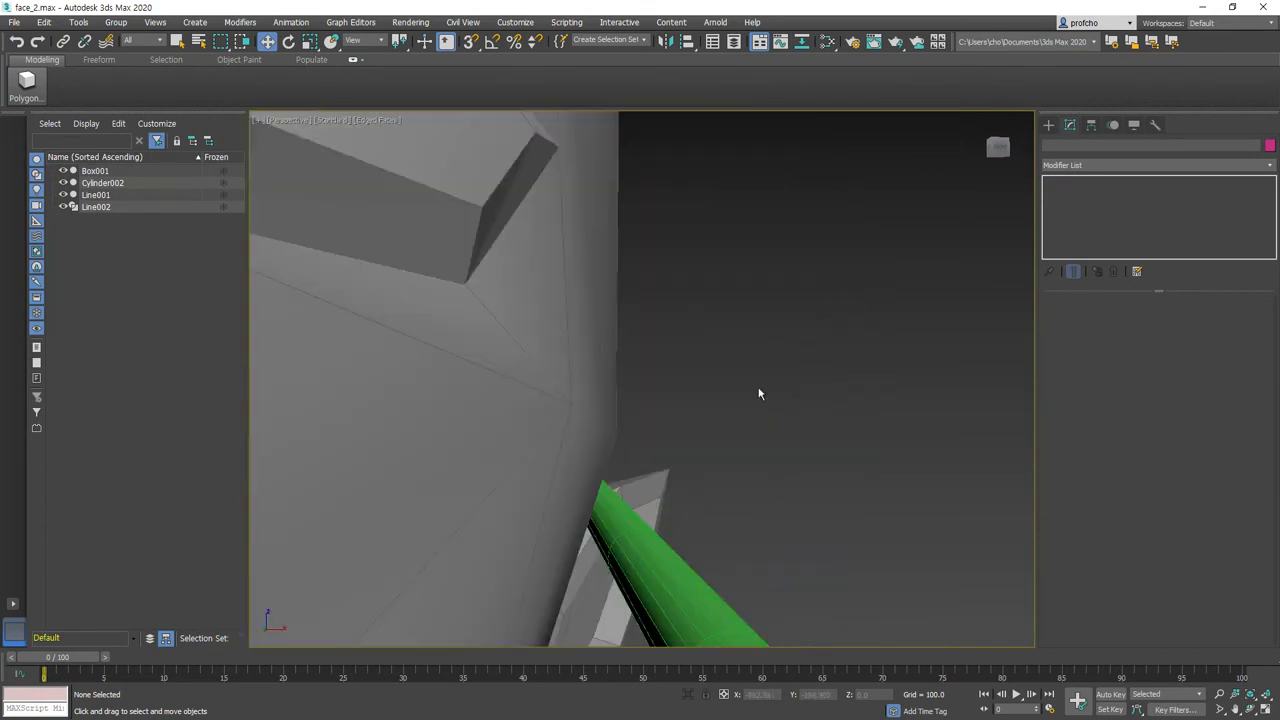
pyautogui.scroll(-5, 769, 380)
# - Select the inner edge loop of the glasses rim in front of the character's left eye on Cylinder002
pyautogui.click(787, 363)
pyautogui.press('2')
pyautogui.scroll(5, 787, 363)
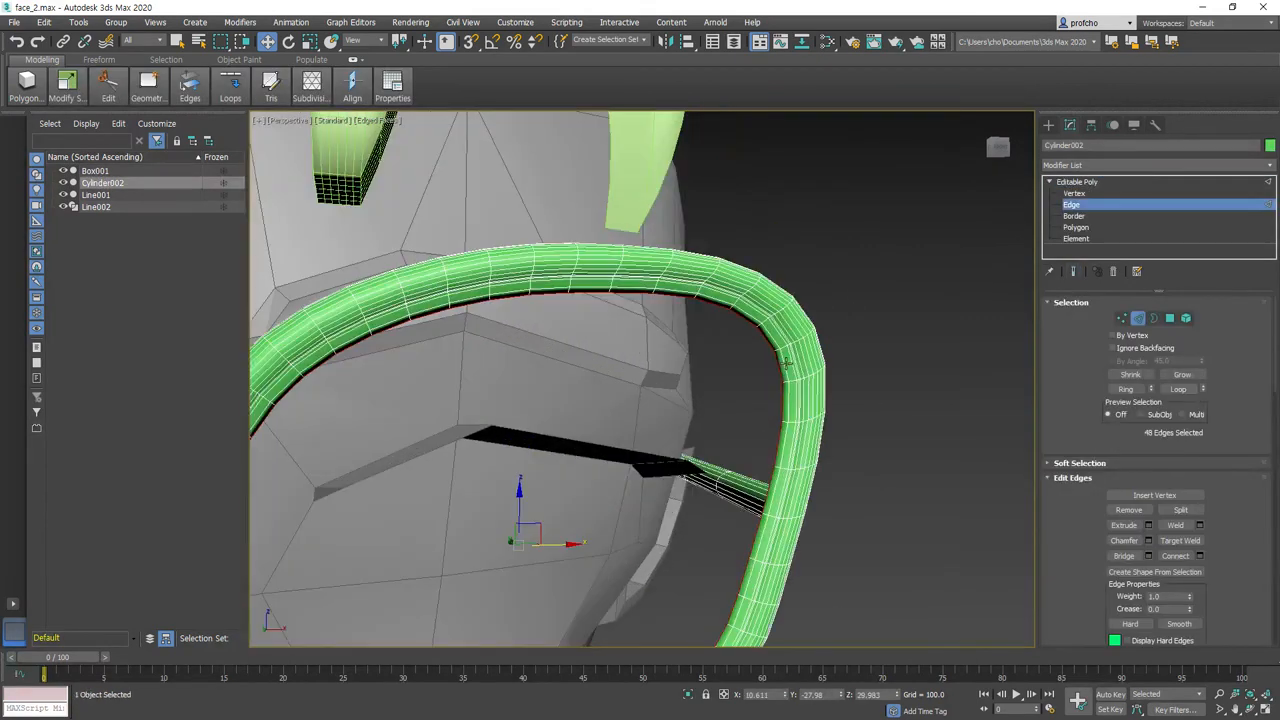
pyautogui.click(1138, 318)
pyautogui.scroll(3, 767, 377)
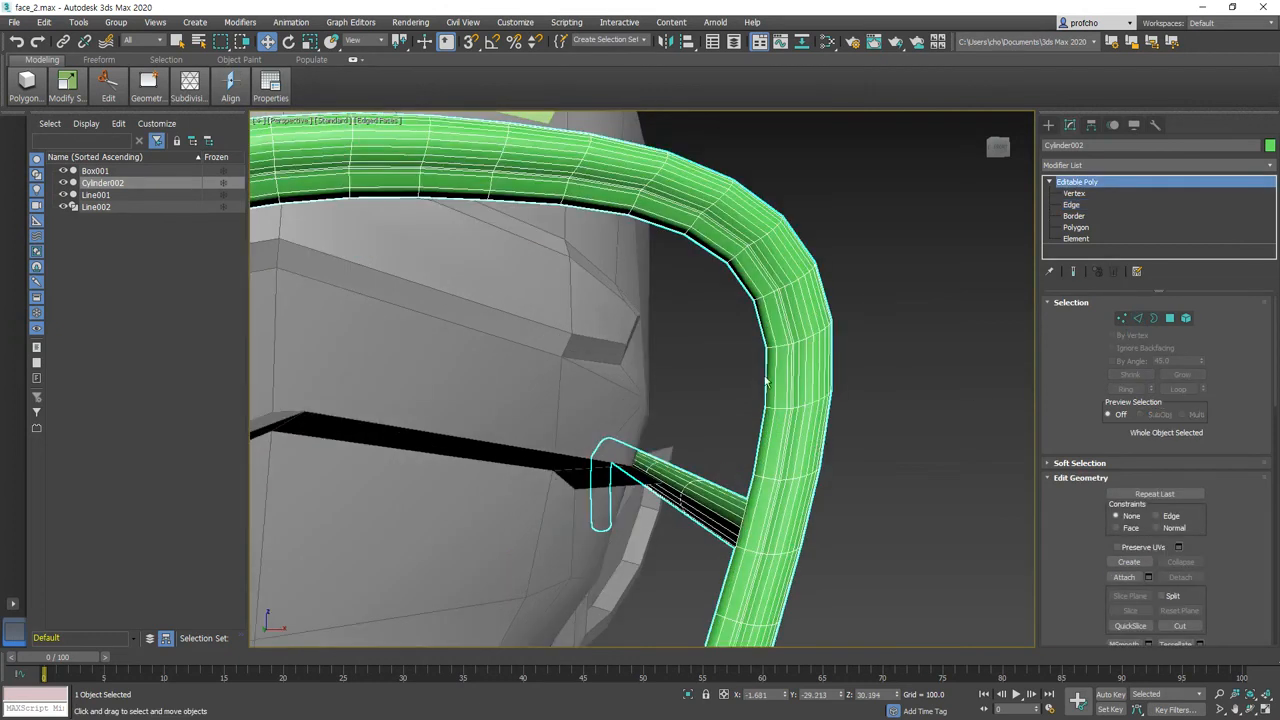
pyautogui.click(1138, 318)
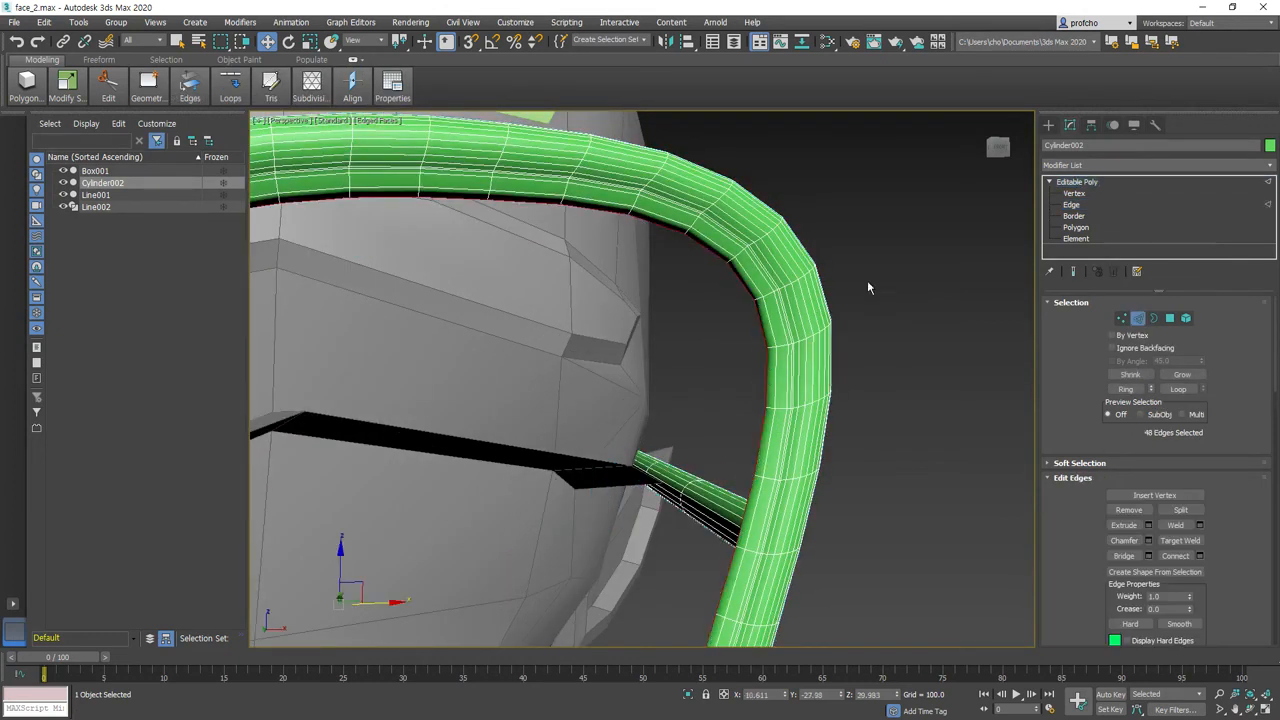
pyautogui.click(771, 377)
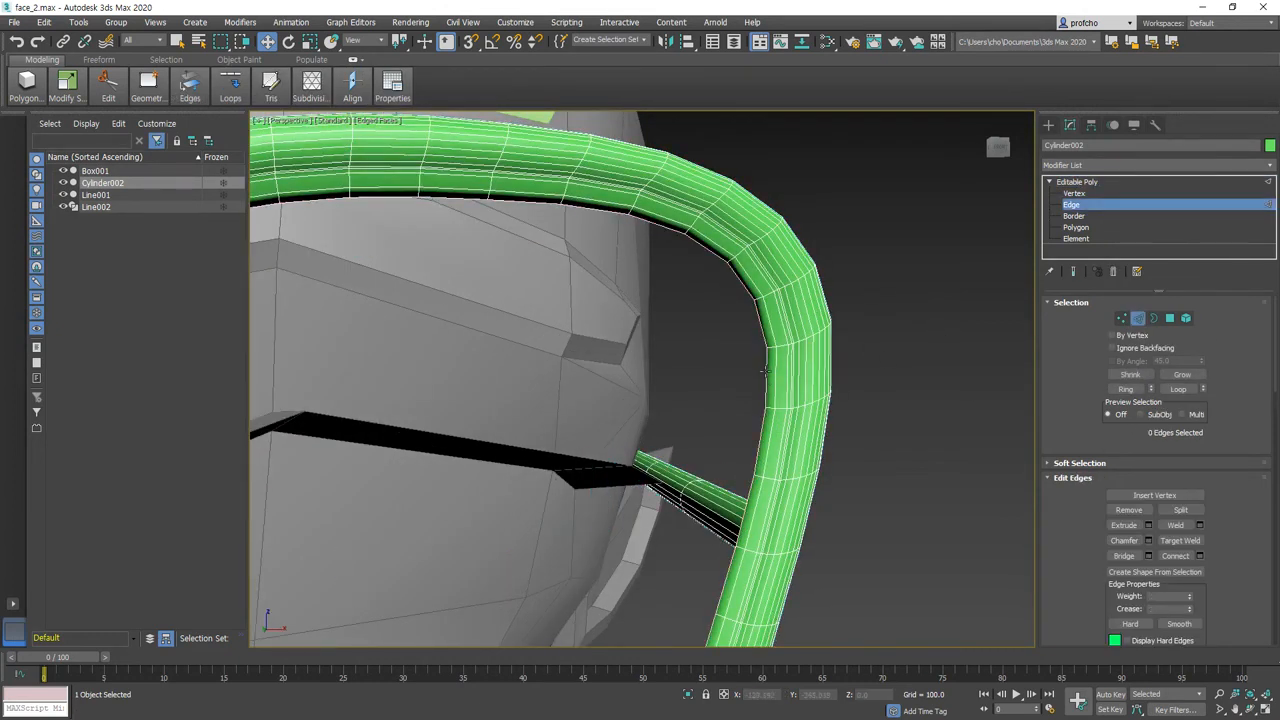
pyautogui.click(1178, 389)
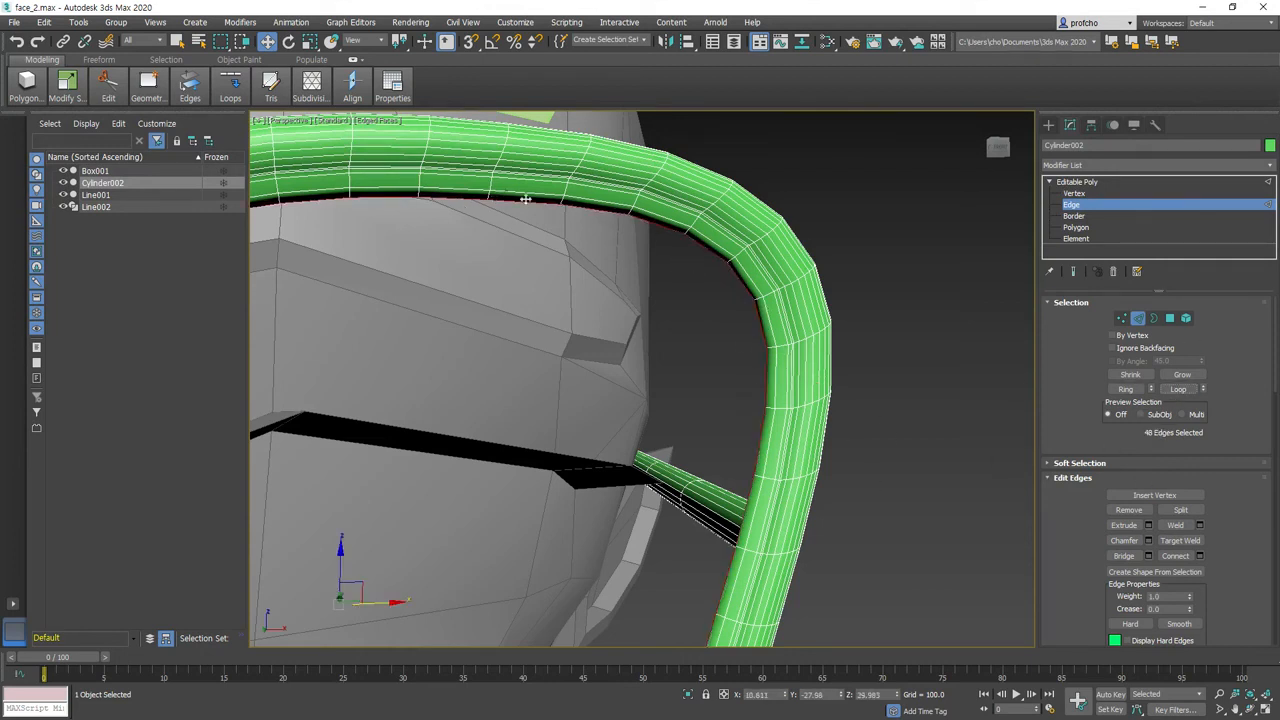
# - Create a separate Smooth-type shape from the selected inner edge loop of the glasses rim
pyautogui.scroll(-4, 833, 359)
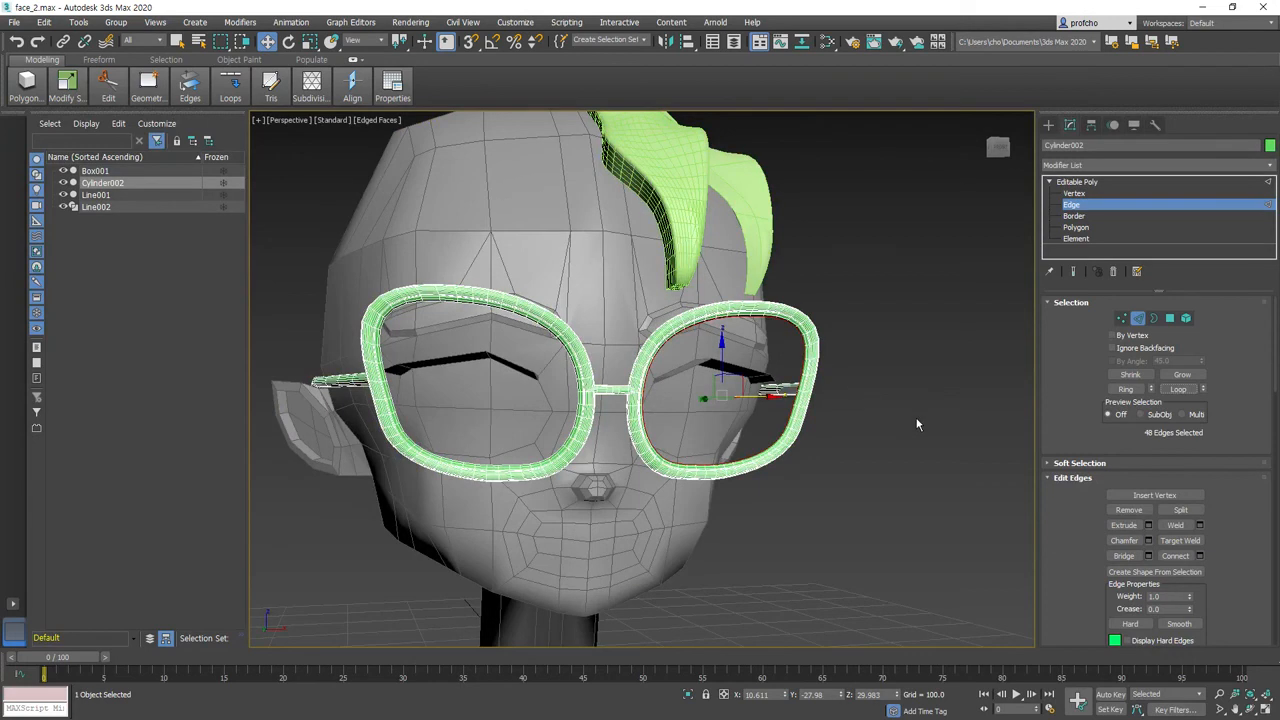
pyautogui.scroll(-3, 1251, 473)
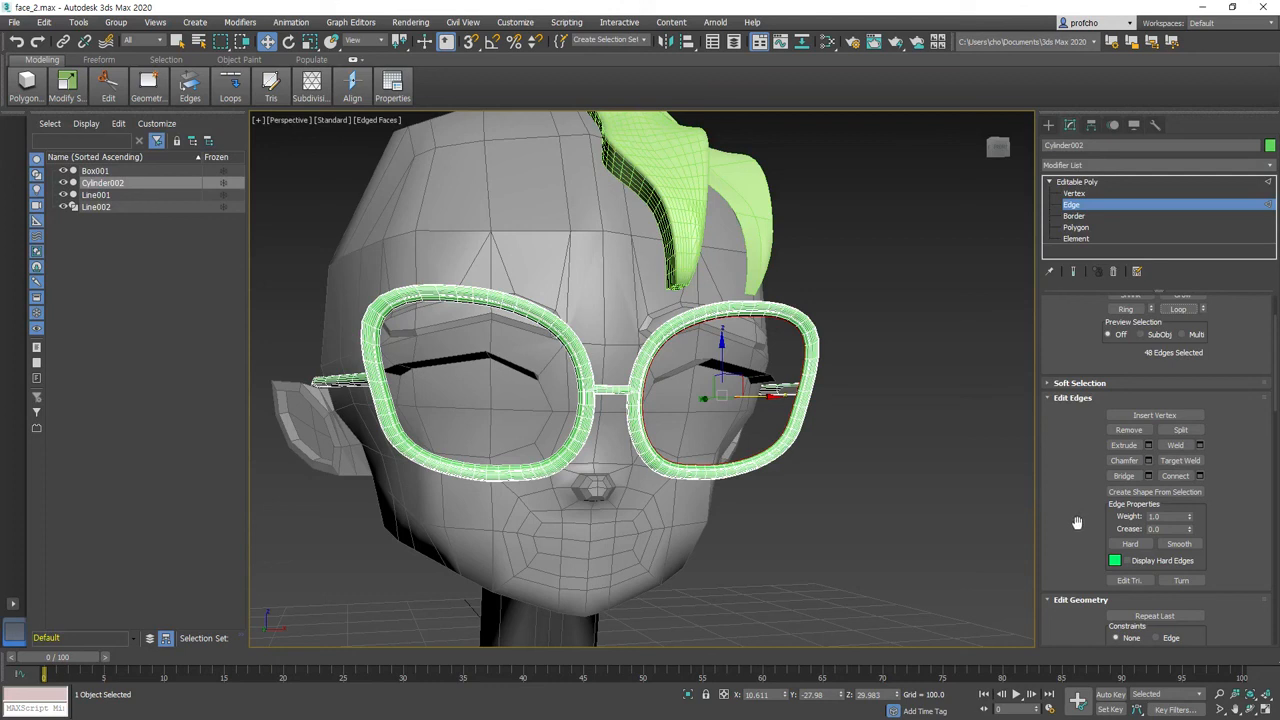
pyautogui.click(1160, 492)
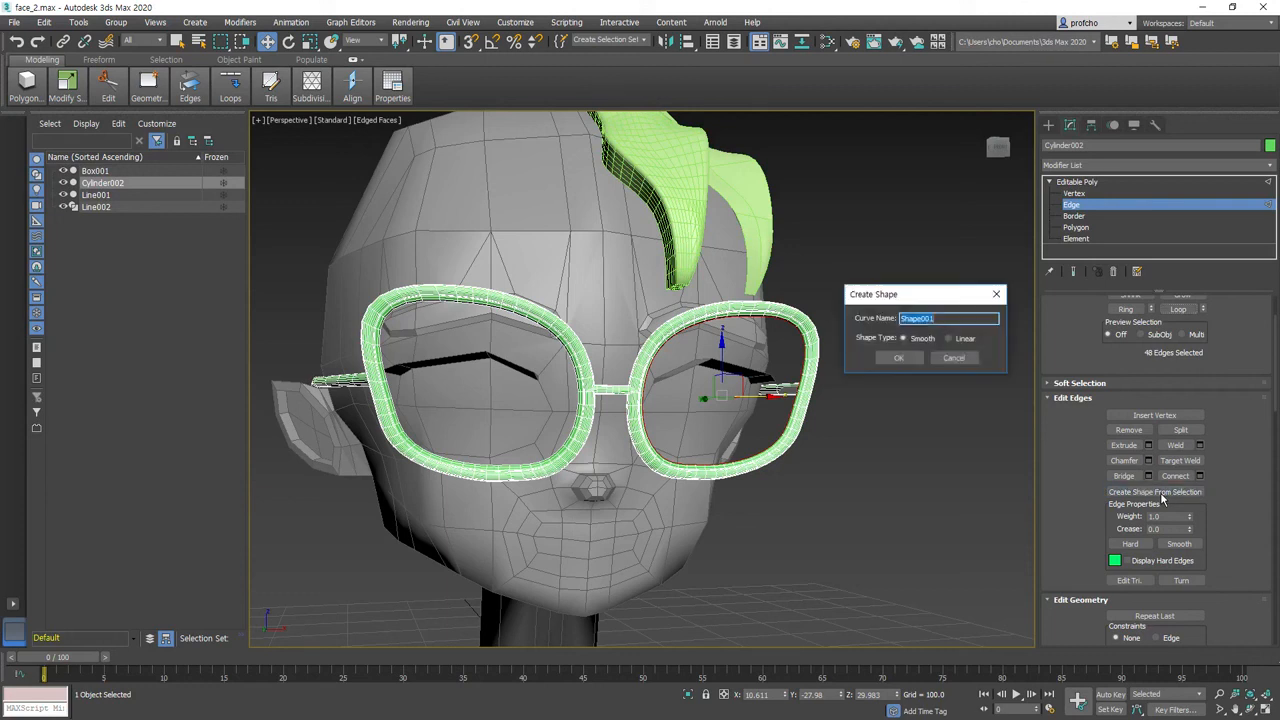
pyautogui.click(915, 358)
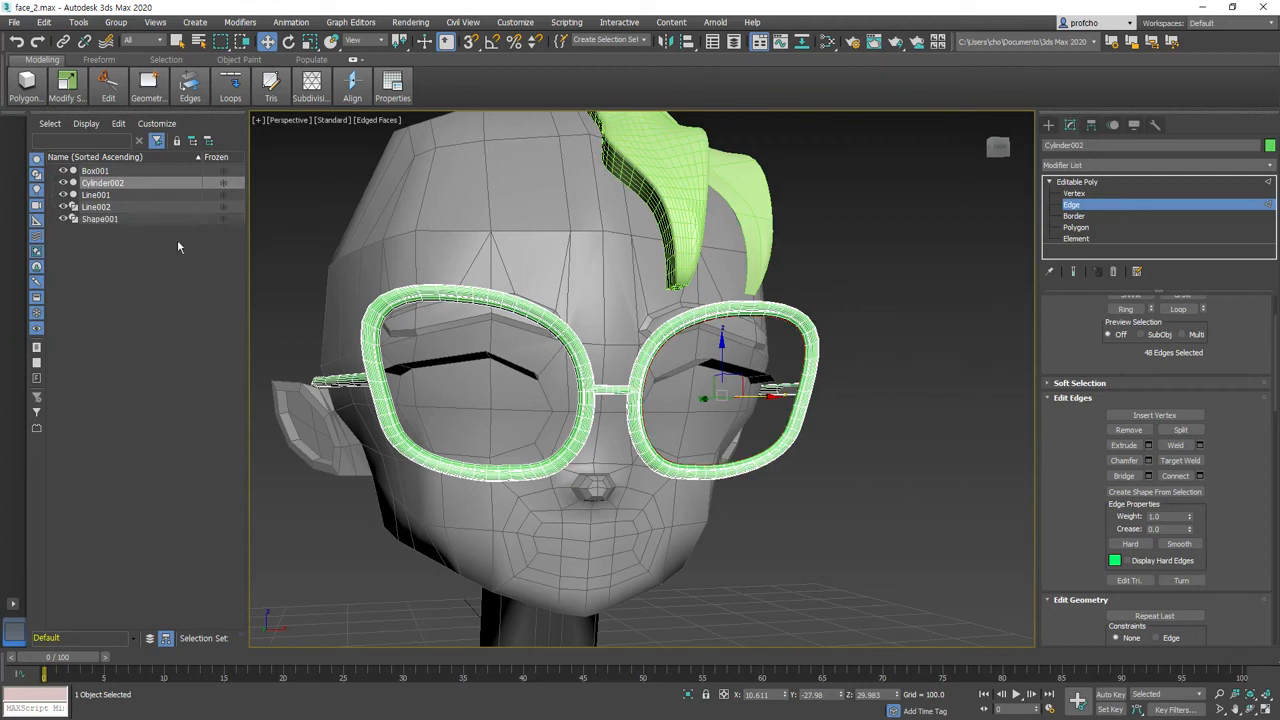
# - Select Shape001 and try moving it sideways along X out of the glasses rim, undoing each move
pyautogui.click(104, 219)
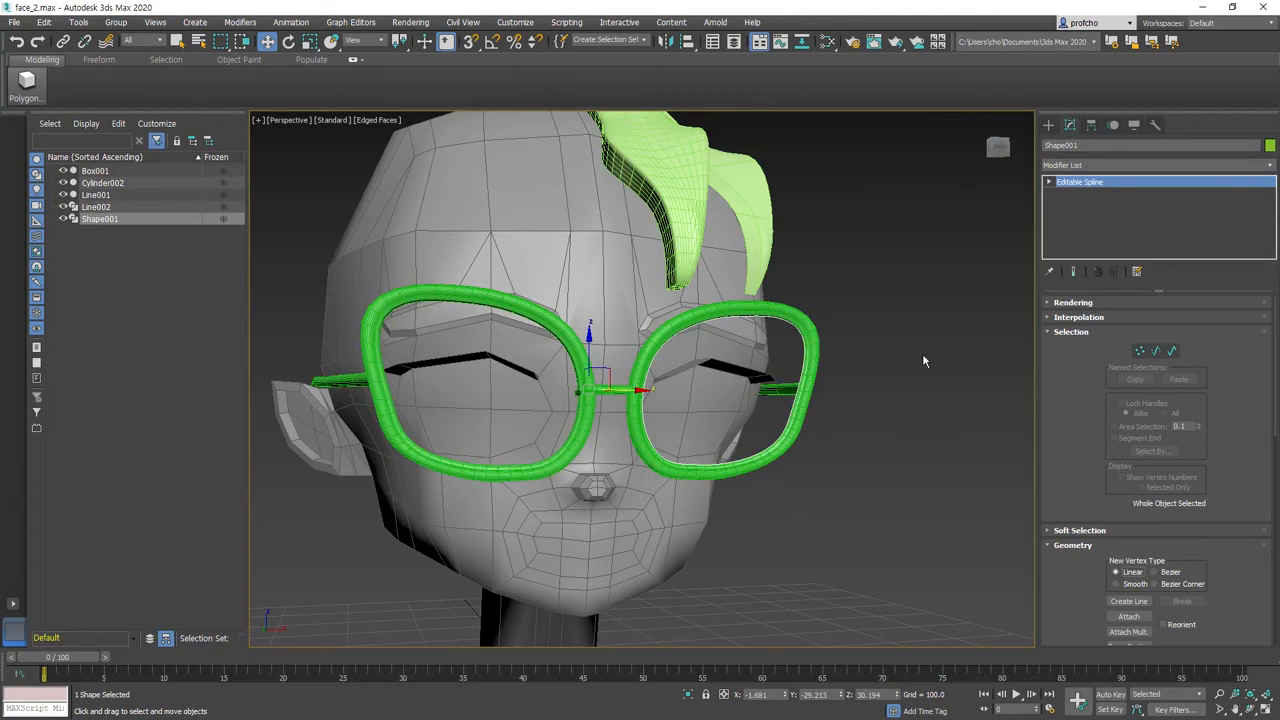
pyautogui.moveTo(636, 388); pyautogui.dragTo(826, 390)
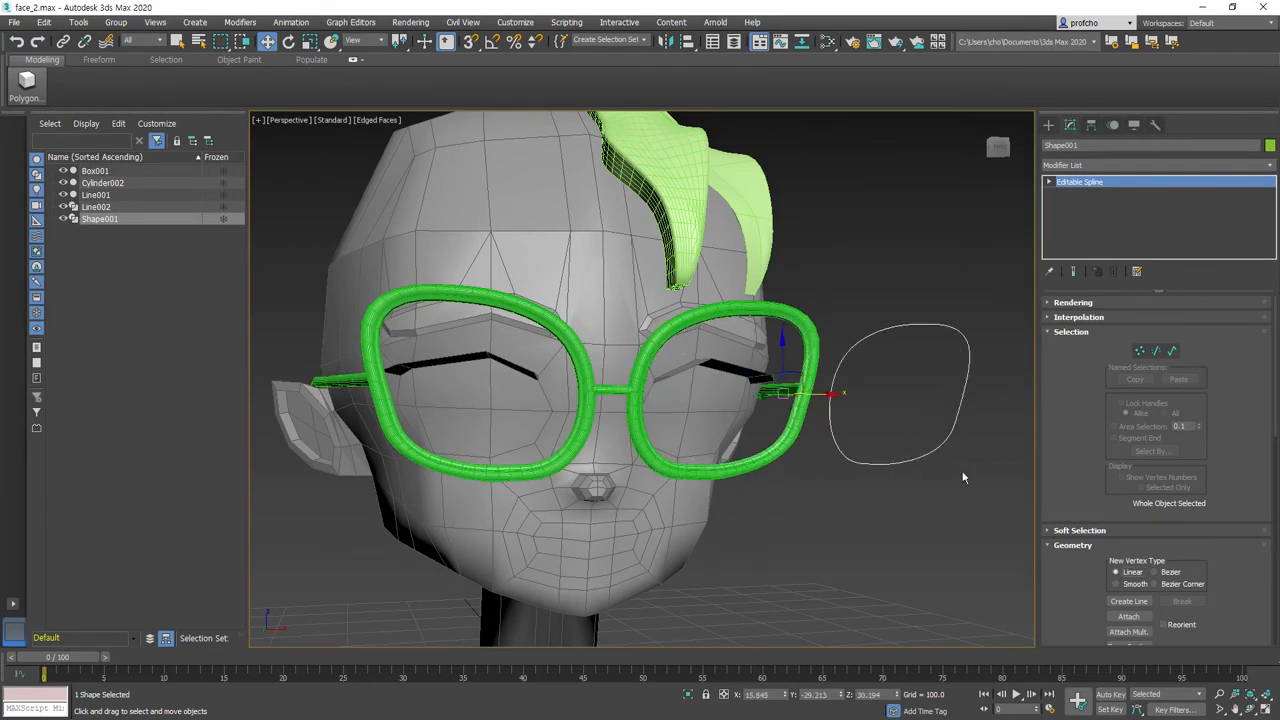
pyautogui.hotkey('ctrl', 'z')
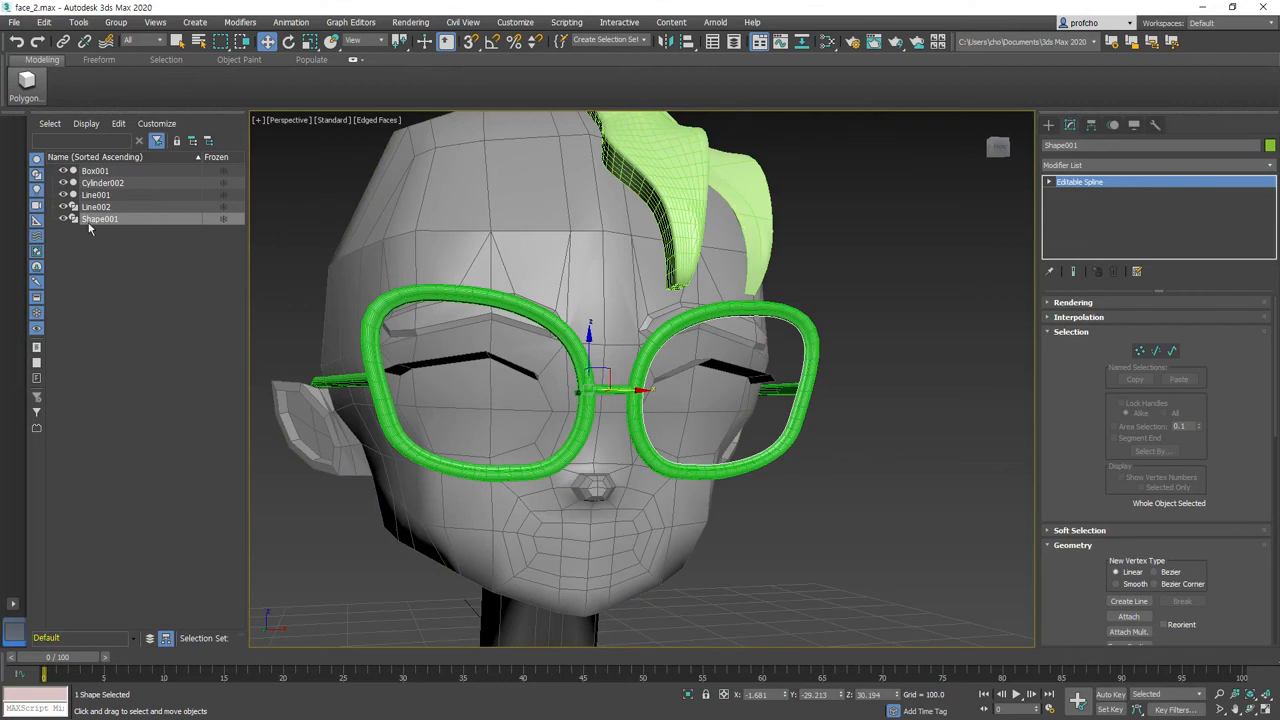
pyautogui.moveTo(640, 390); pyautogui.dragTo(780, 390)
pyautogui.hotkey('ctrl', 'z')
# - Add a Surface Mapper (WSM) modifier to Shape001 to fill the rim outline as a lens surface
pyautogui.scroll(3, 738, 303)
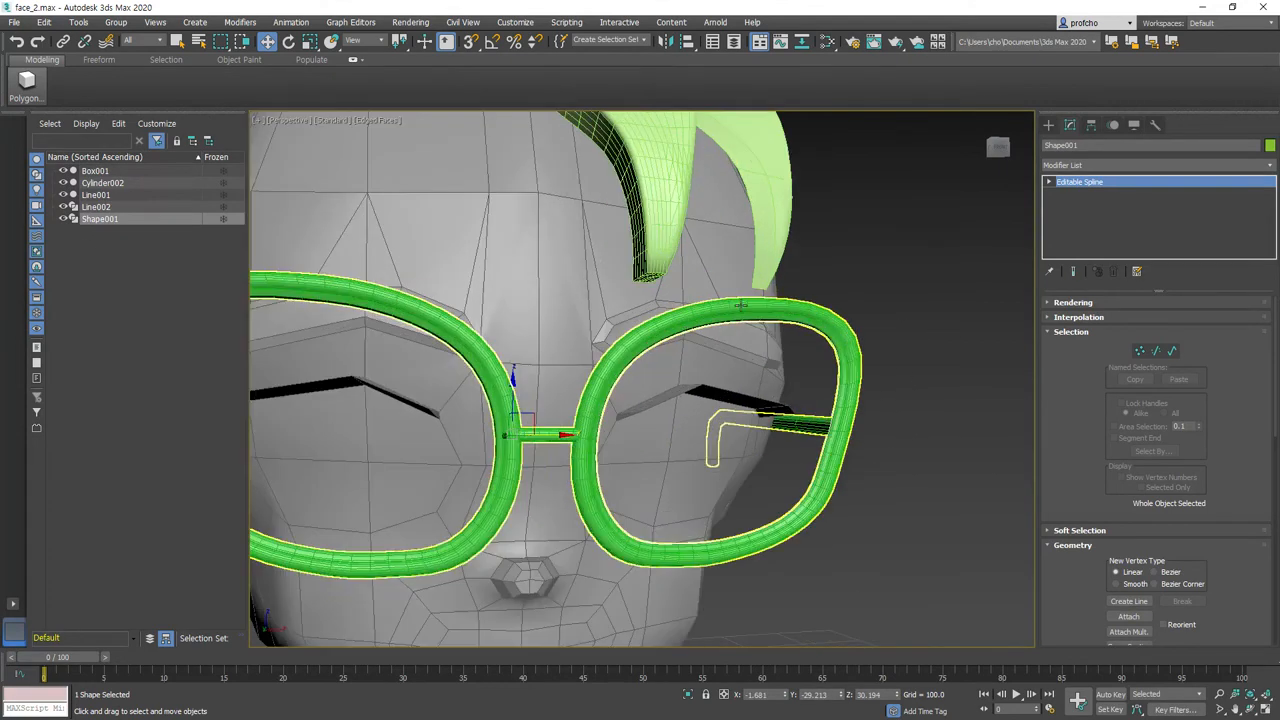
pyautogui.click(1270, 165)
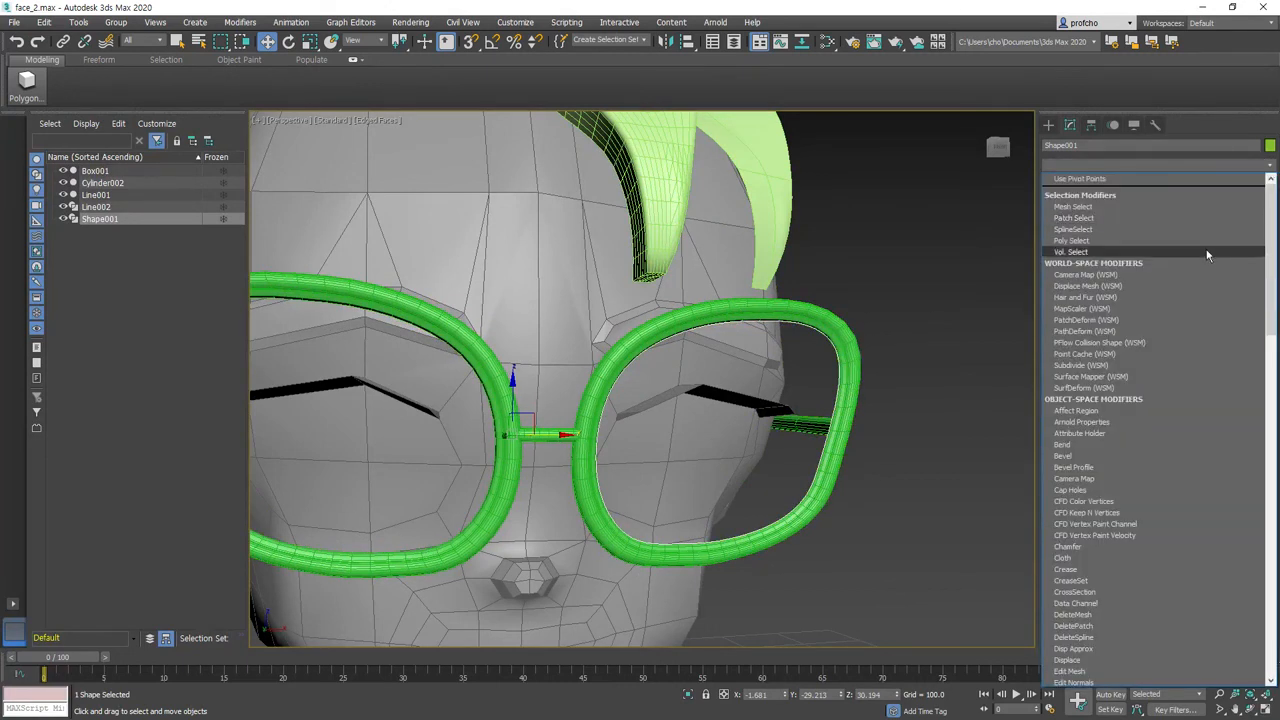
pyautogui.press('s')
pyautogui.press('s')
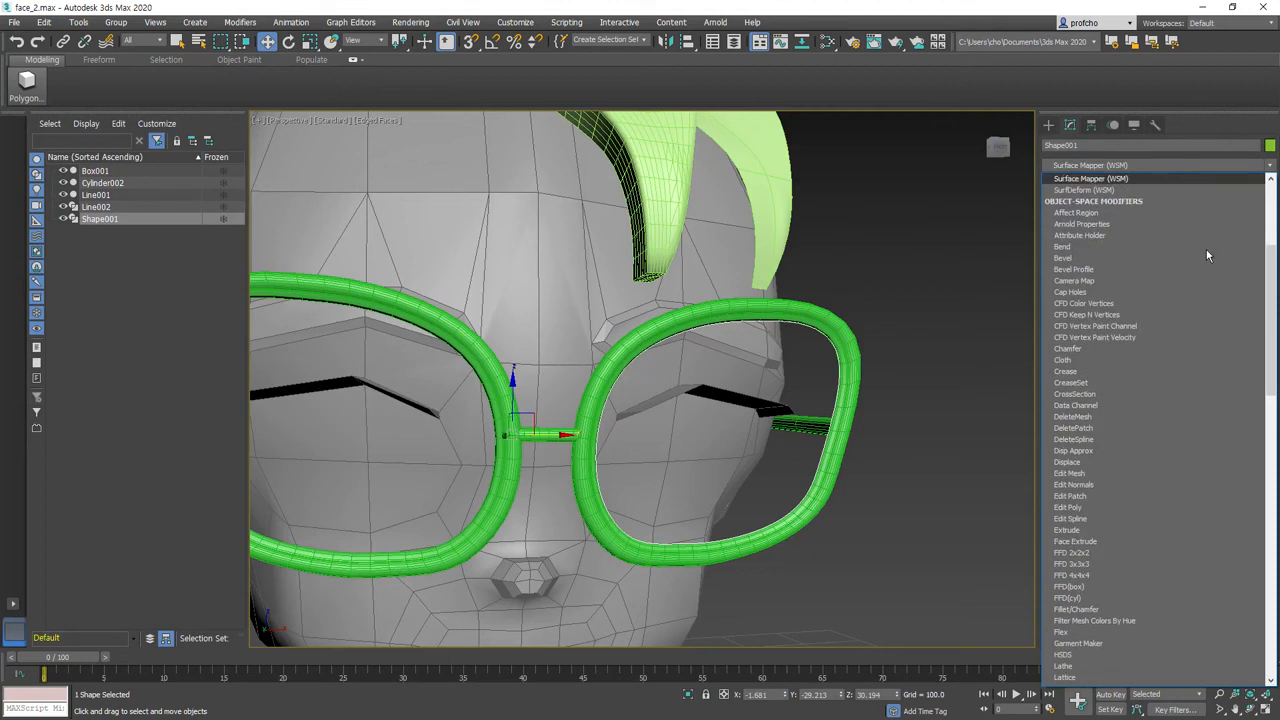
pyautogui.click(1130, 179)
pyautogui.scroll(3, 715, 440)
pyautogui.scroll(-2, 805, 517)
pyautogui.scroll(-5, 965, 285)
pyautogui.moveTo(1017, 377); pyautogui.dragTo(904, 406, button='middle')
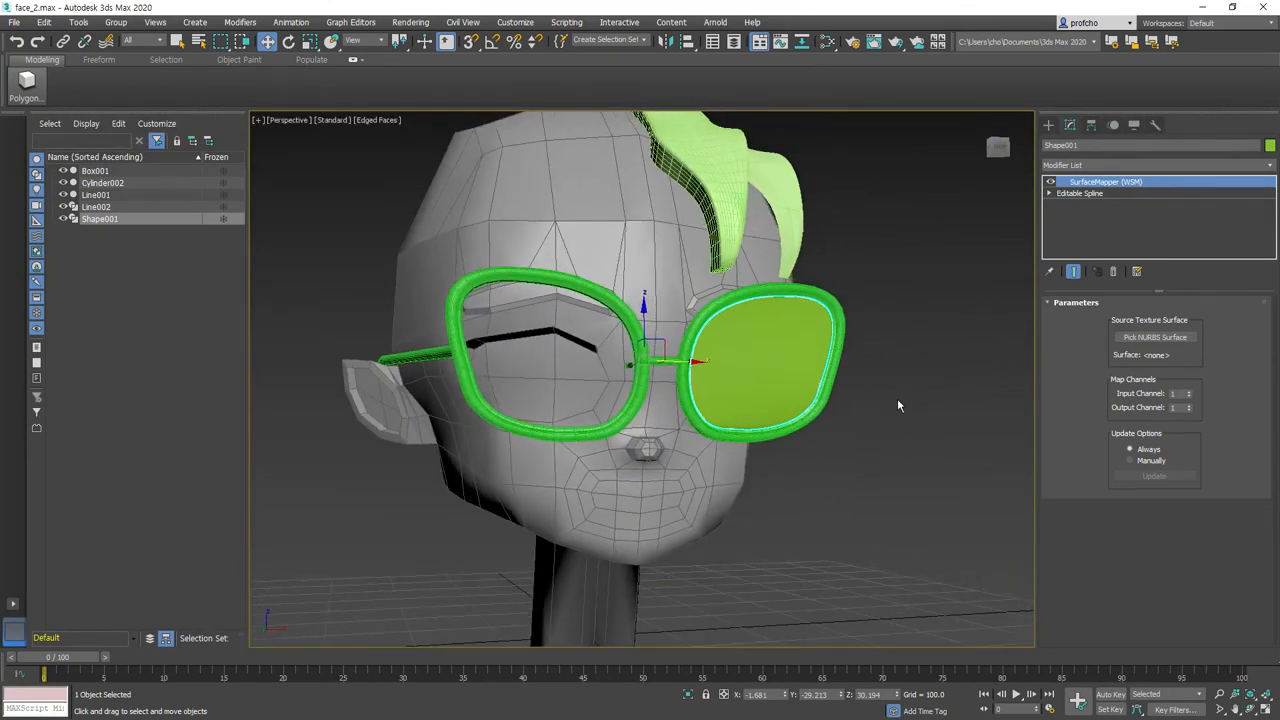
pyautogui.click(894, 346)
pyautogui.click(748, 363)
pyautogui.click(891, 335)
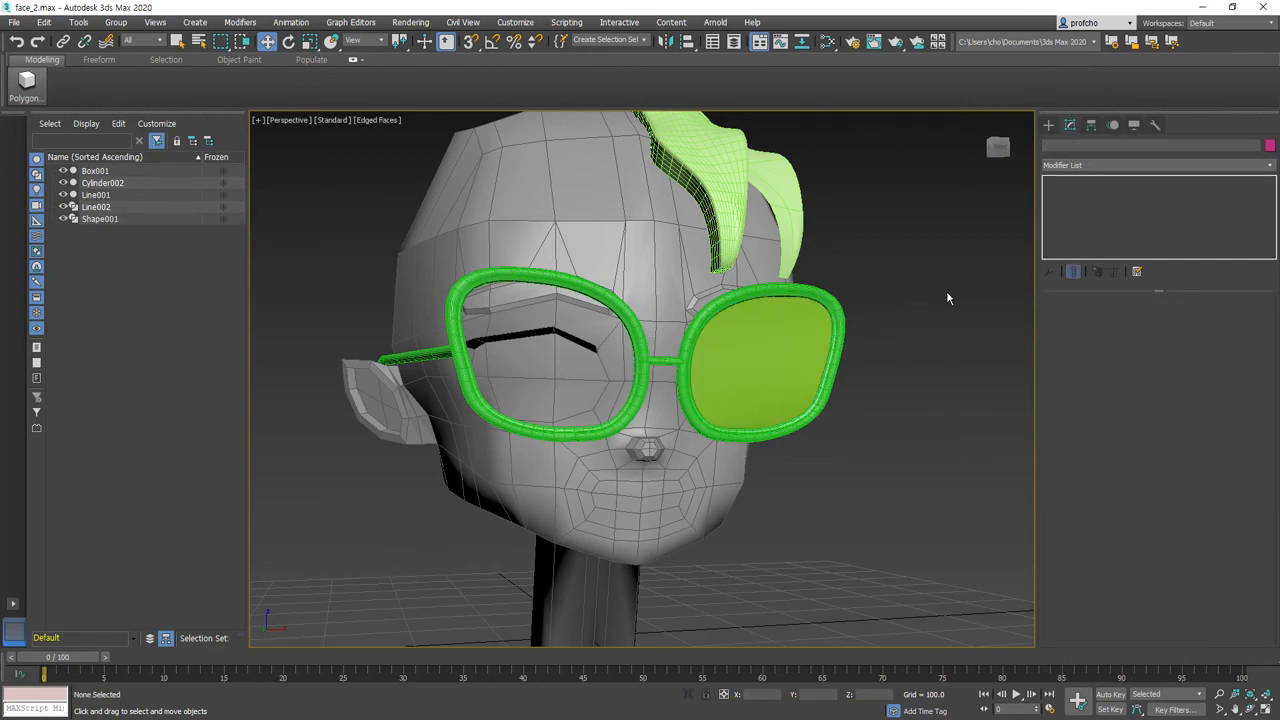
pyautogui.click(815, 360)
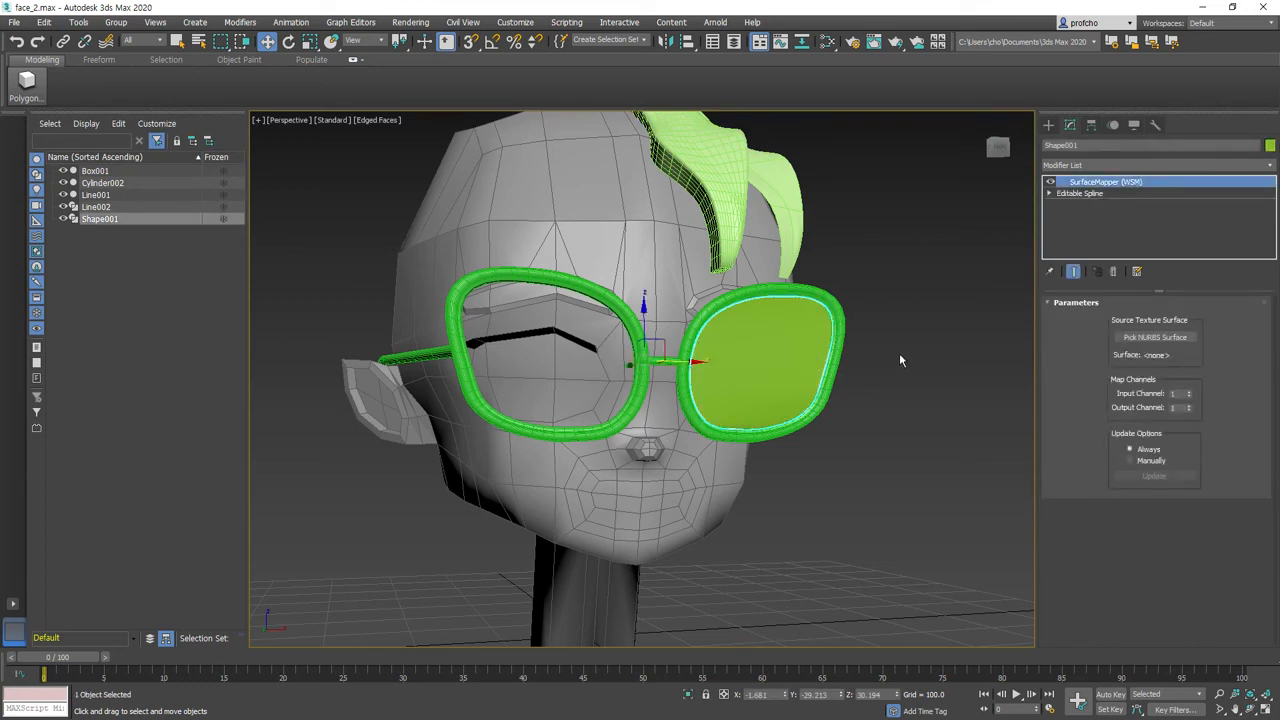
pyautogui.click(940, 45)
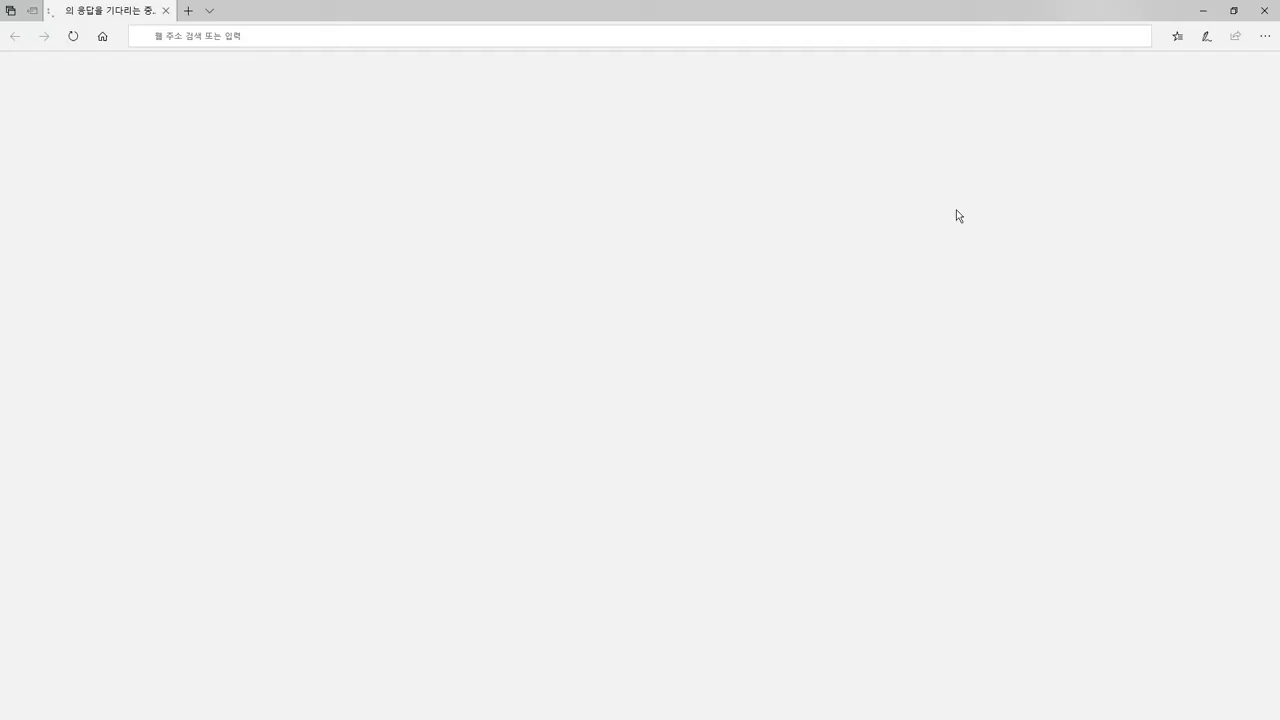
pyautogui.click(1264, 10)
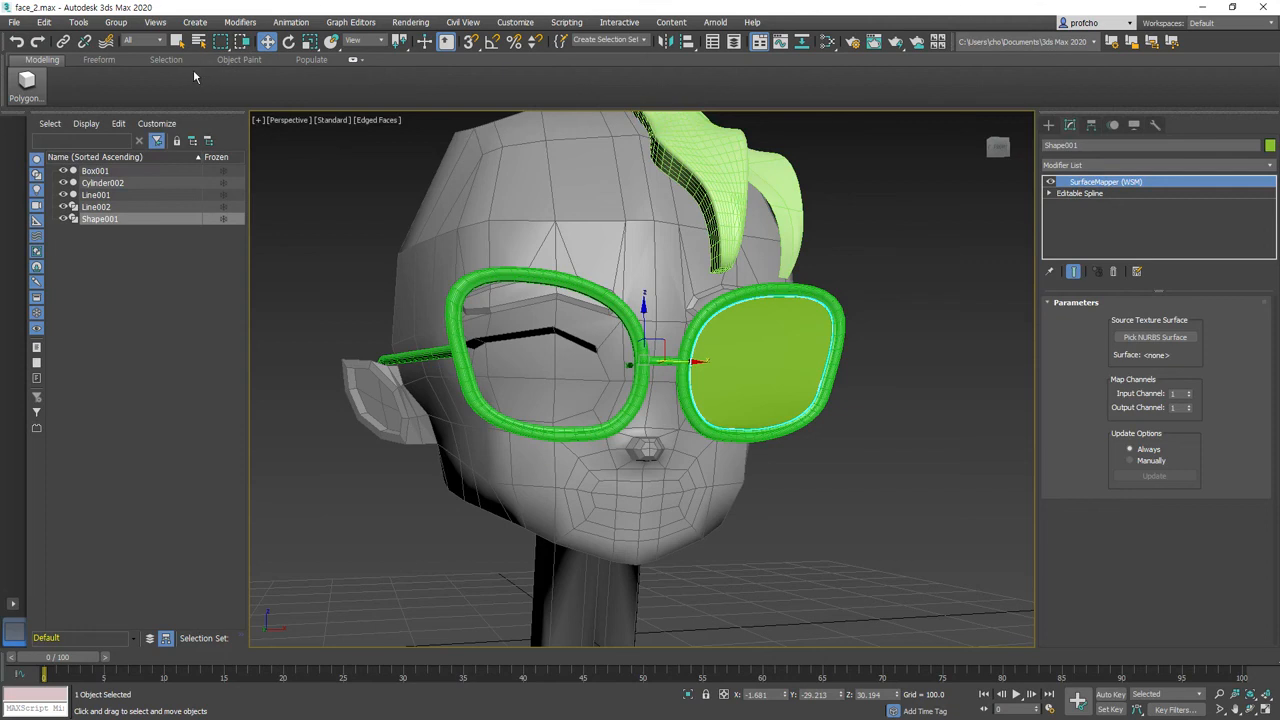
# - Open the Compact Material Editor and assign the 01 - Default material to the lens Shape001
pyautogui.click(410, 23)
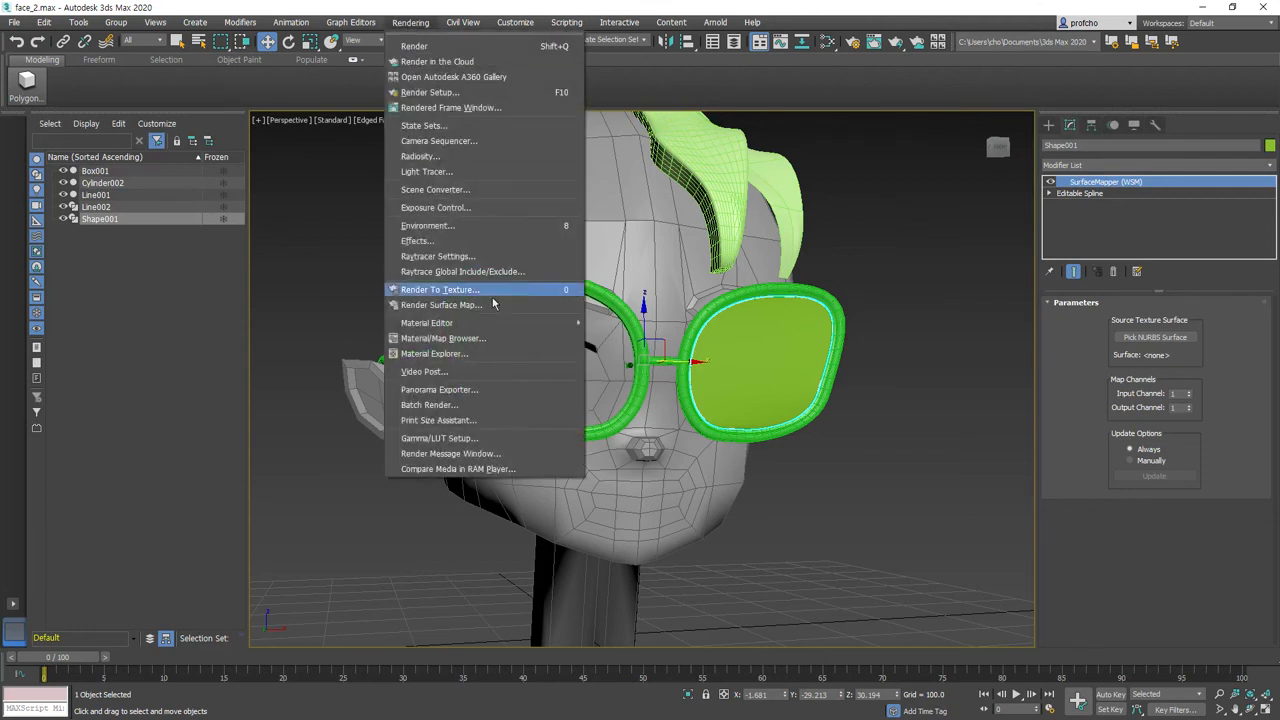
pyautogui.moveTo(536, 326)
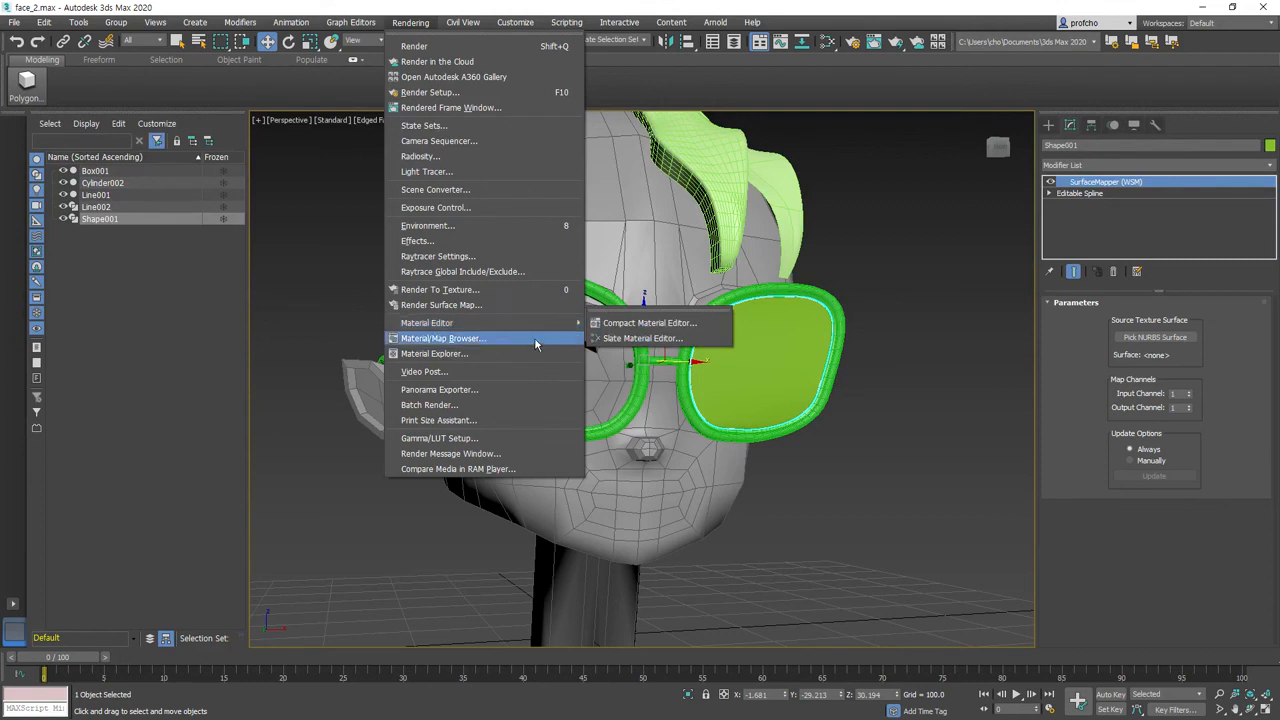
pyautogui.moveTo(539, 323)
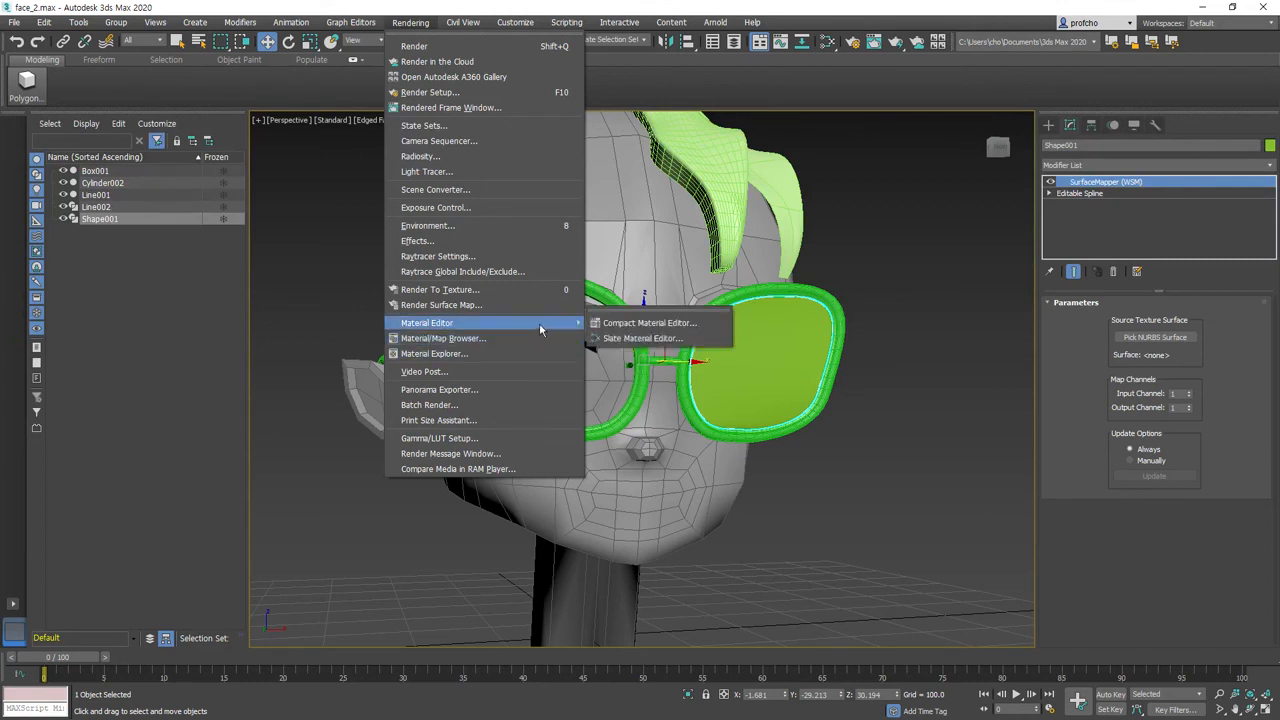
pyautogui.click(640, 332)
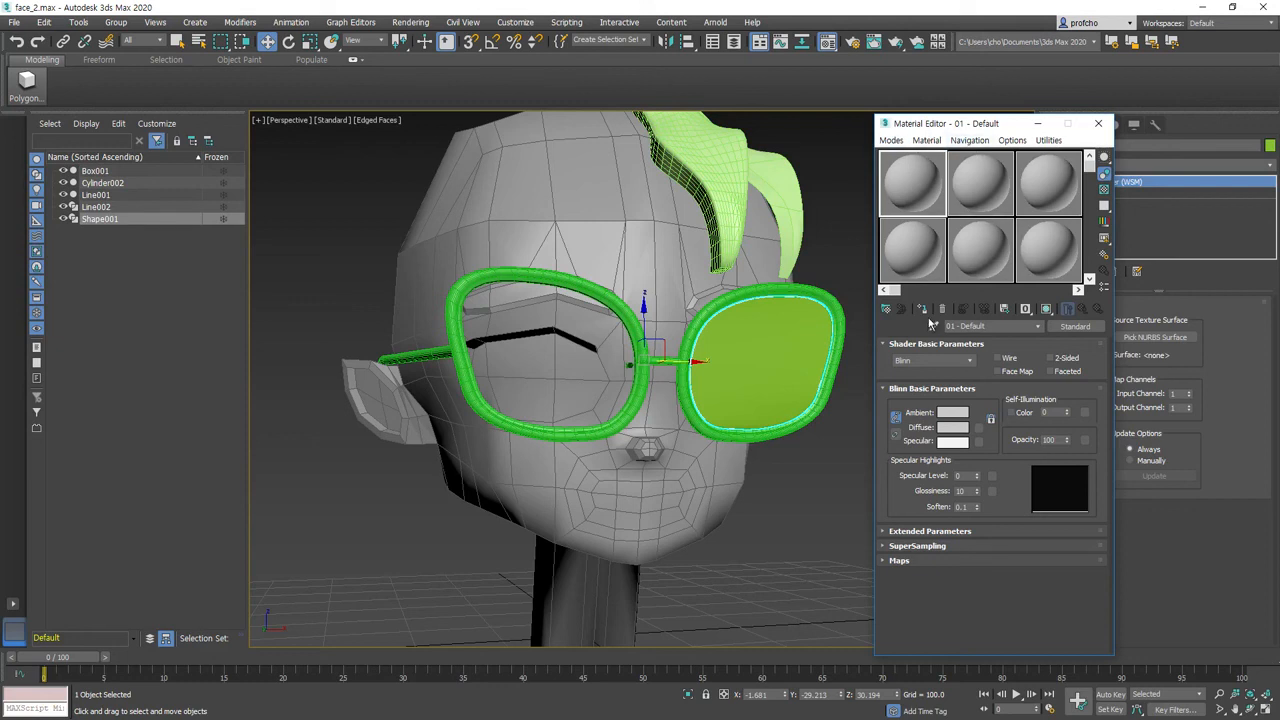
pyautogui.click(767, 370)
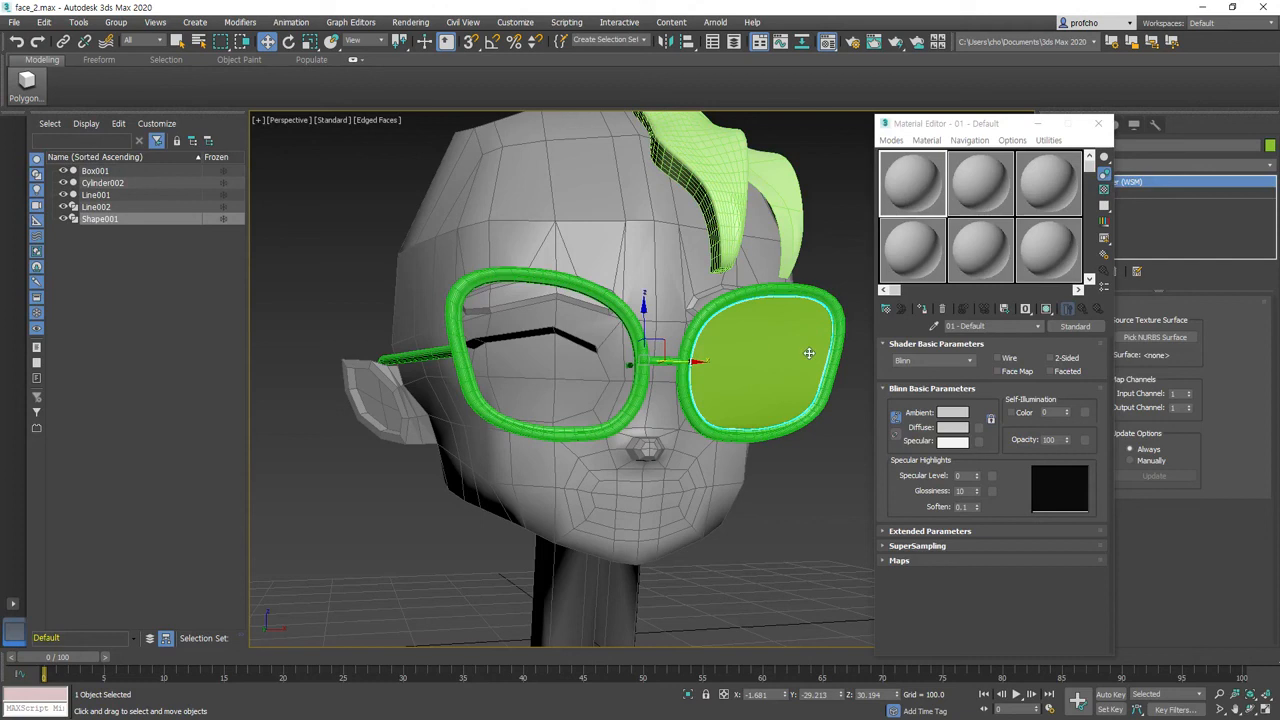
pyautogui.click(922, 310)
pyautogui.click(922, 310)
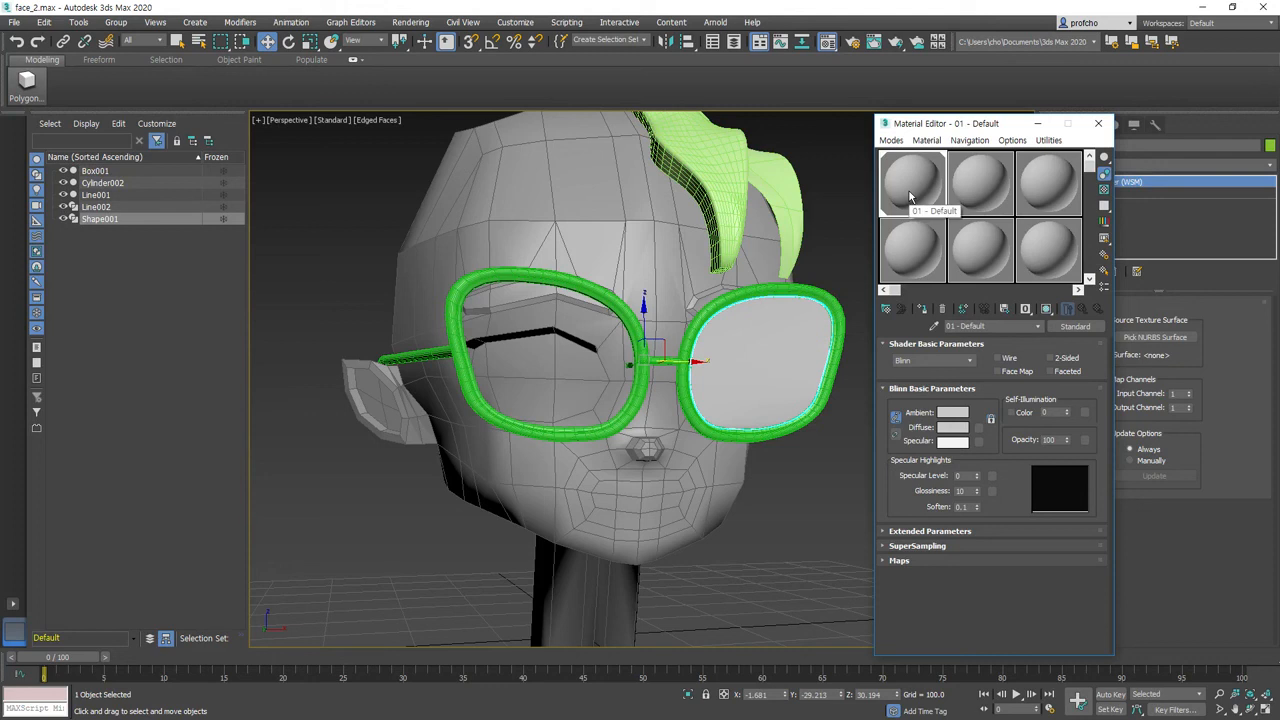
# - Set the opacity of the 01 - Default material to 50
pyautogui.doubleClick(1050, 440)
pyautogui.write('50')
pyautogui.press('Return')
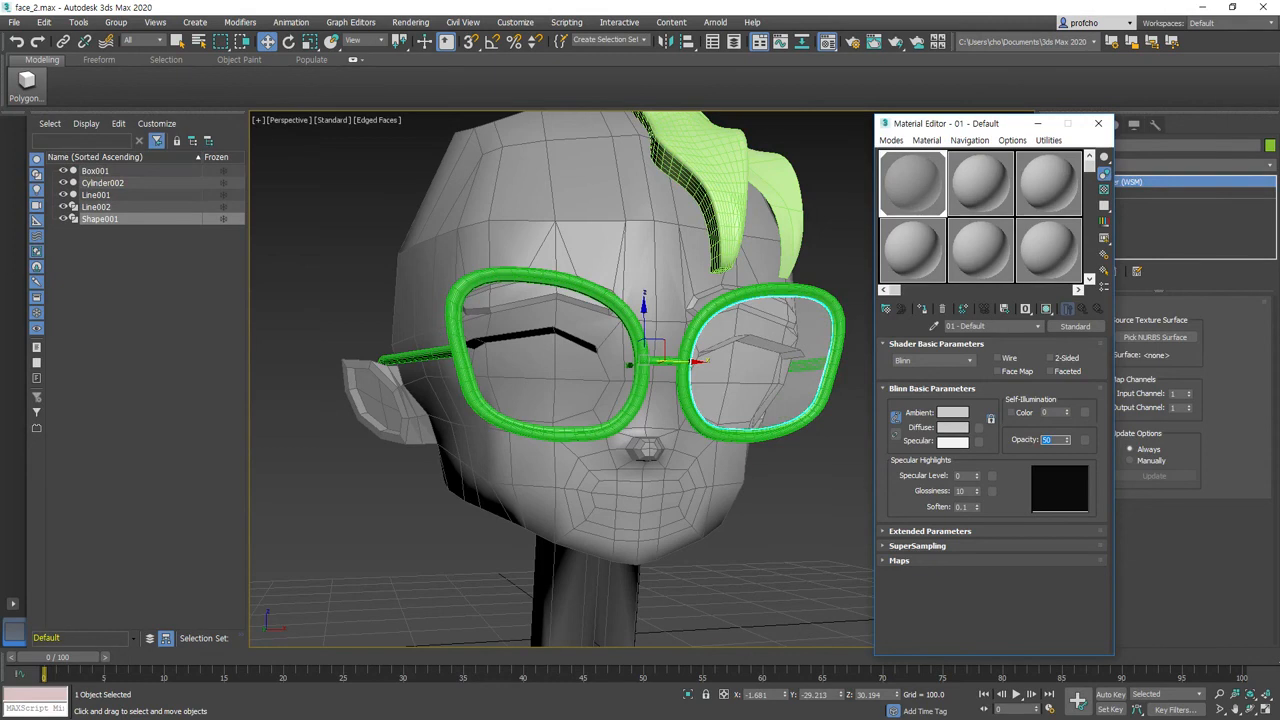
pyautogui.click(952, 416)
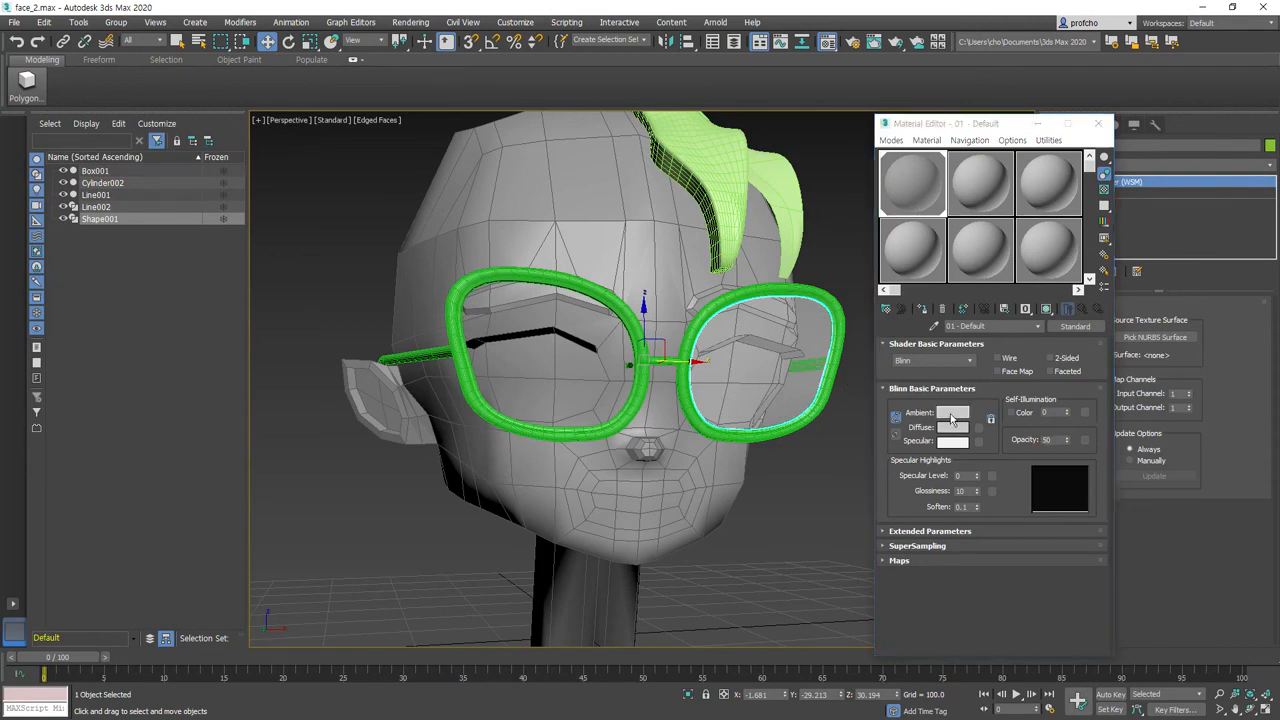
pyautogui.moveTo(1047, 190); pyautogui.dragTo(1029, 235)
pyautogui.moveTo(936, 293)
pyautogui.mouseDown()
pyautogui.moveTo(942, 268)
pyautogui.moveTo(972, 280)
pyautogui.moveTo(988, 261)
pyautogui.mouseUp()
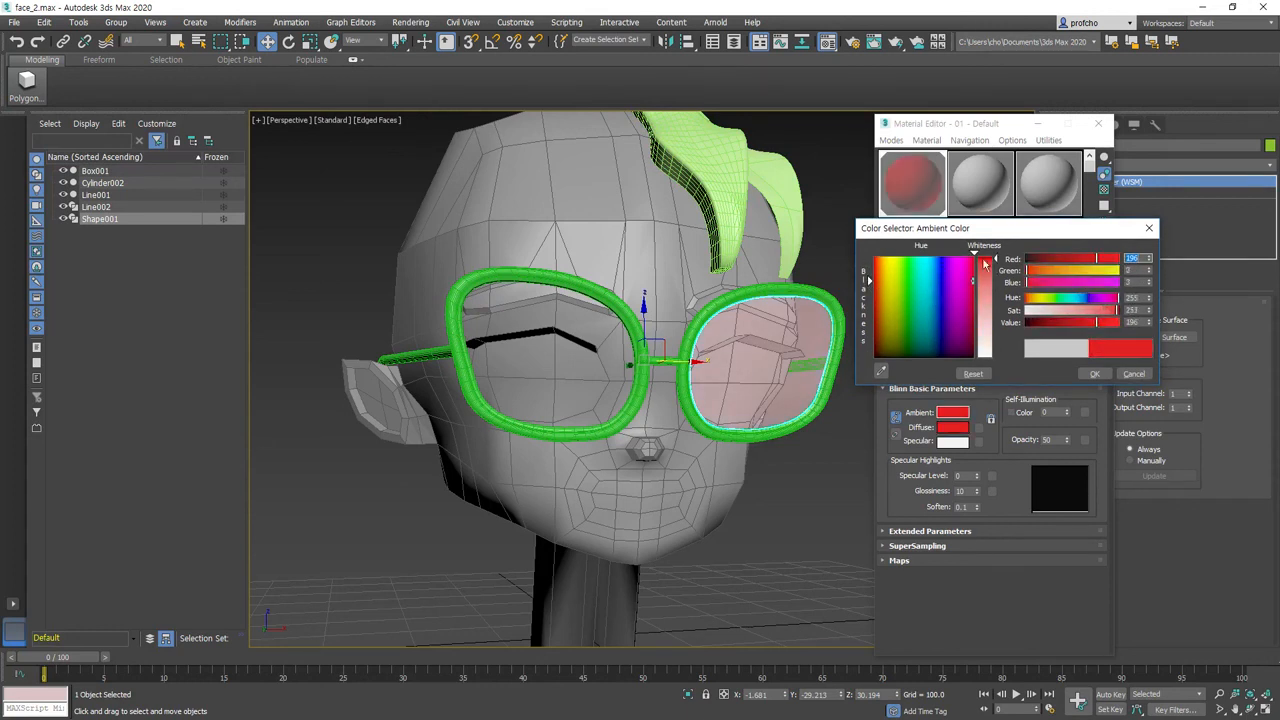
pyautogui.click(1149, 228)
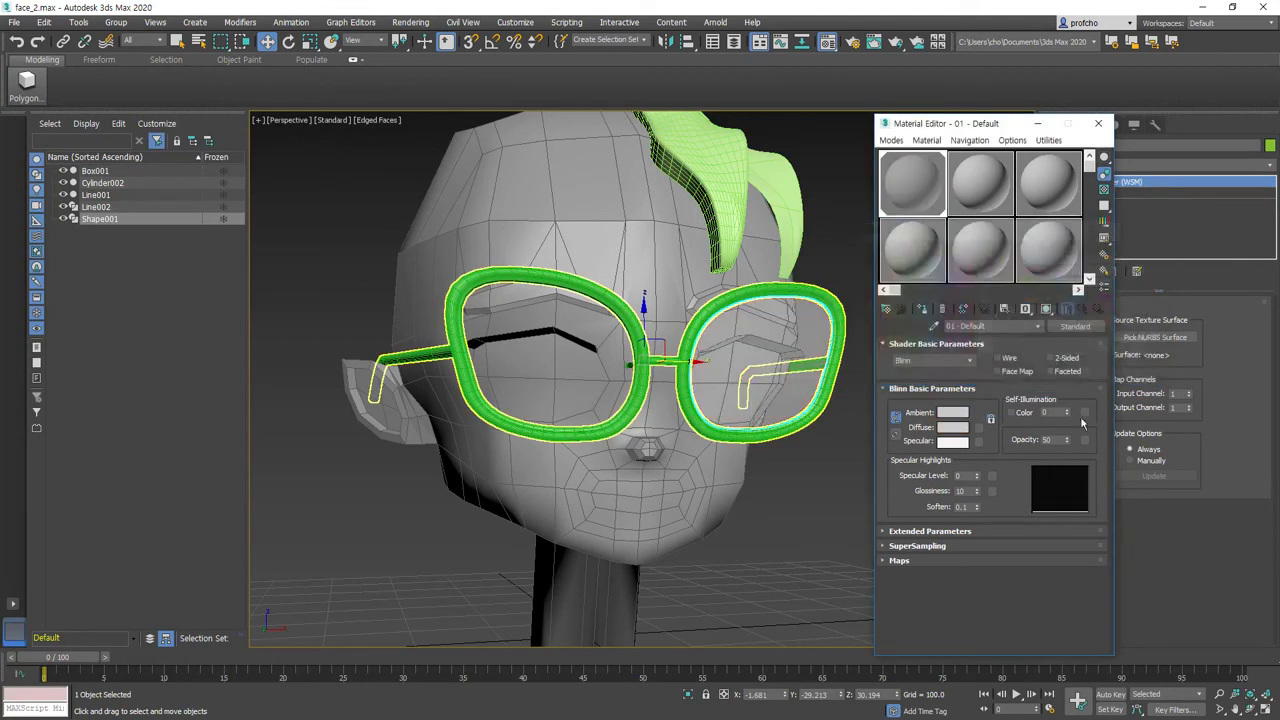
# - Set the ambient and diffuse colour of the 01 - Default lens material to pure red and close the Material Editor
pyautogui.click(930, 201)
pyautogui.click(952, 412)
pyautogui.moveTo(882, 374); pyautogui.dragTo(859, 340)
pyautogui.moveTo(972, 400); pyautogui.dragTo(974, 336)
pyautogui.click(1093, 457)
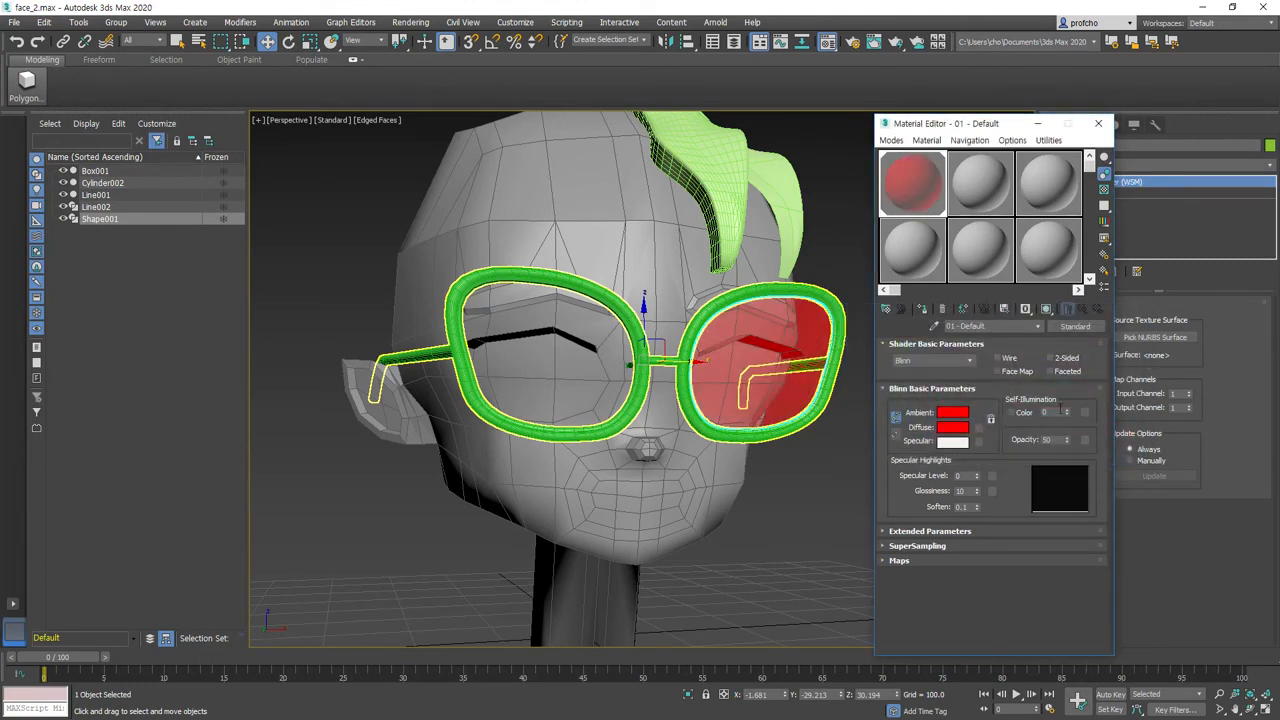
pyautogui.click(1098, 123)
# - Try to collapse the whole modifier stack of the lens Shape001
pyautogui.click(1249, 708)
pyautogui.moveTo(669, 419)
pyautogui.mouseDown()
pyautogui.moveTo(520, 415)
pyautogui.moveTo(679, 402)
pyautogui.moveTo(649, 418)
pyautogui.mouseUp()
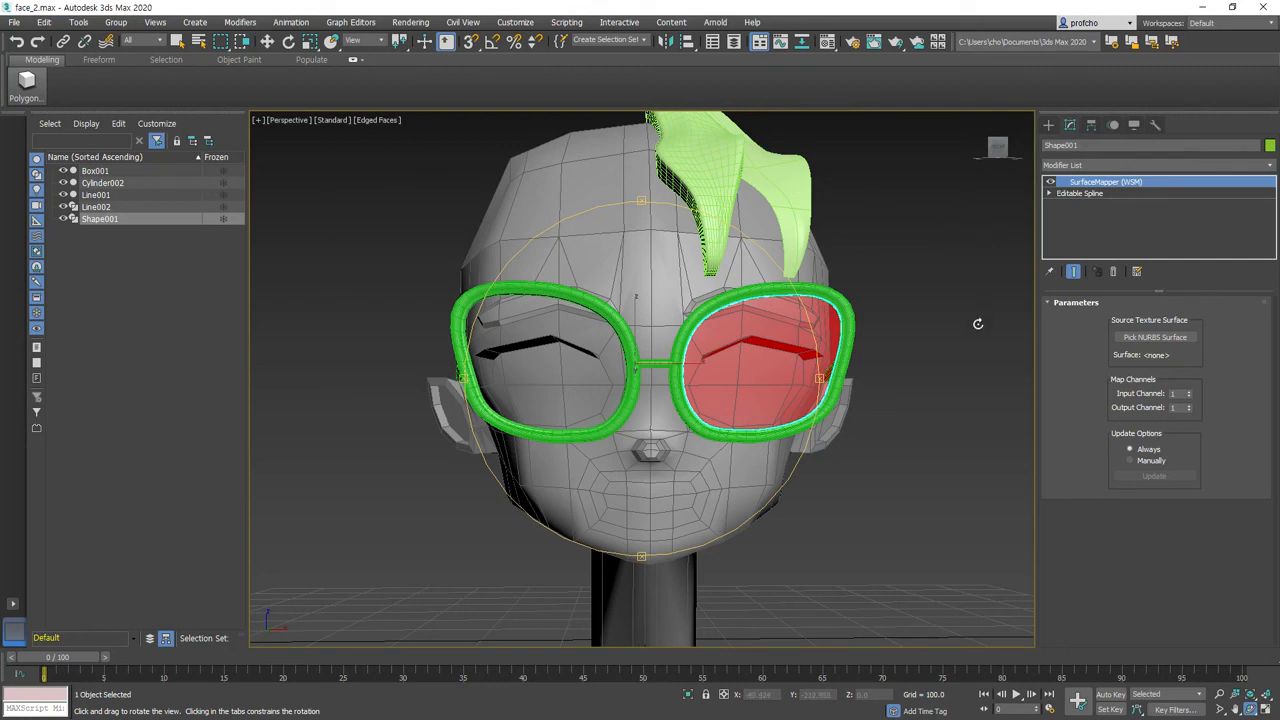
pyautogui.press('w')
pyautogui.click(918, 303)
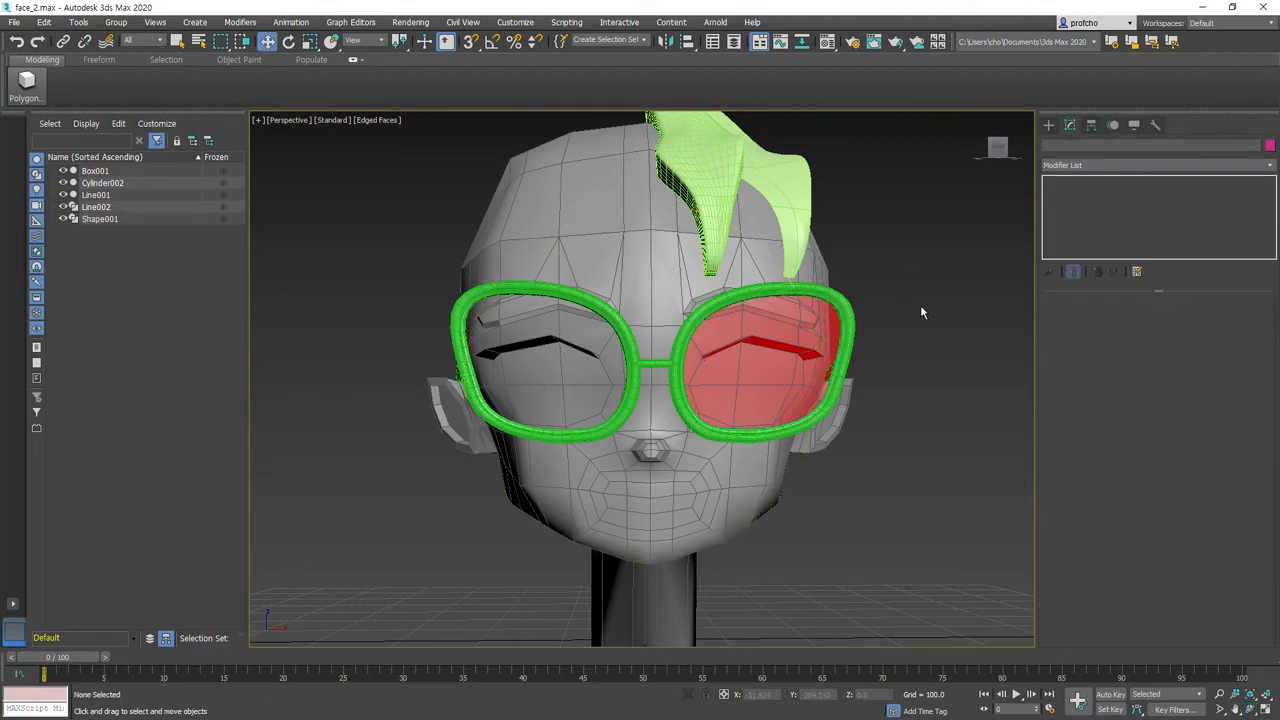
pyautogui.click(778, 363)
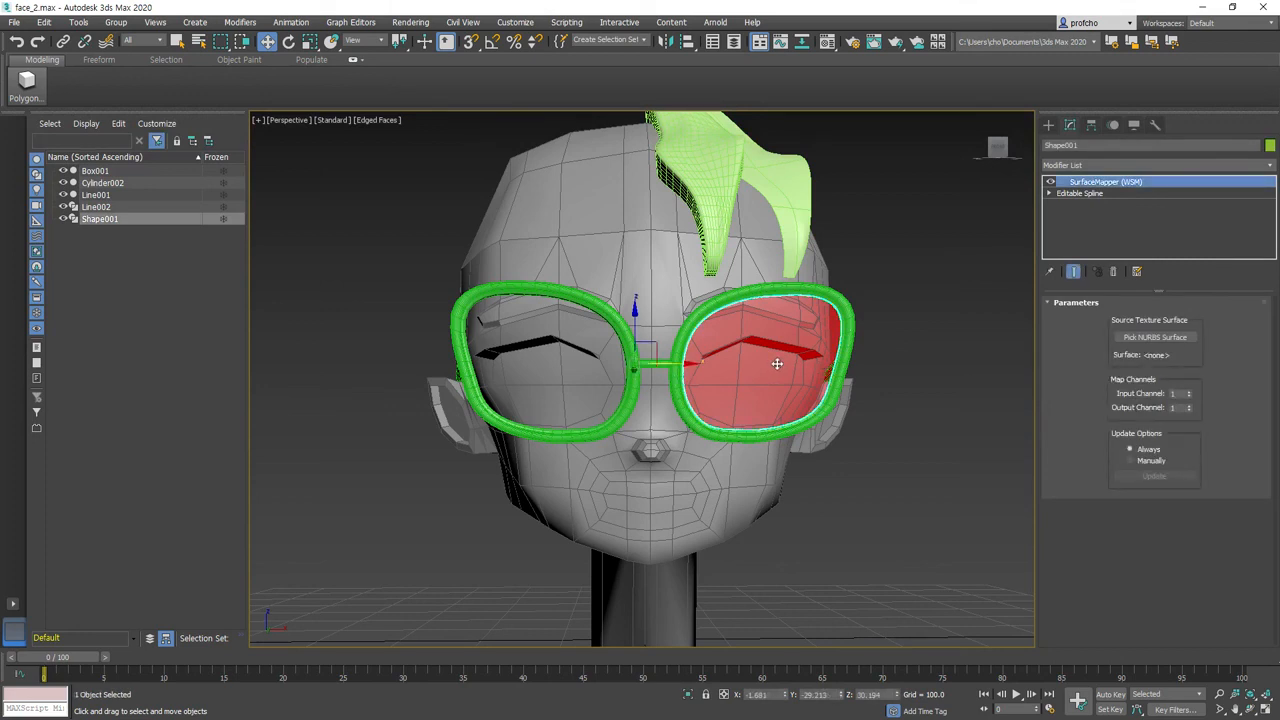
pyautogui.rightClick(1121, 186)
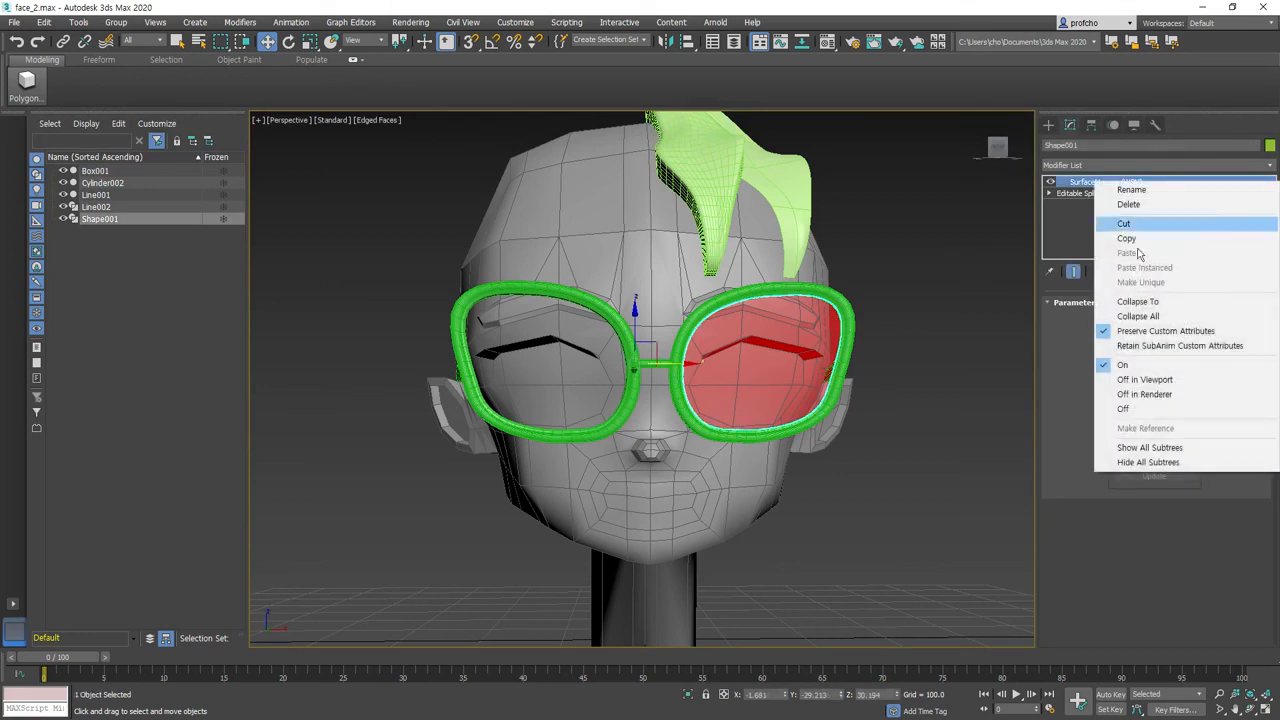
pyautogui.click(1136, 316)
pyautogui.click(703, 406)
# - Add a Symmetry modifier to the lens Shape001 with Z as the mirror axis
pyautogui.click(1271, 166)
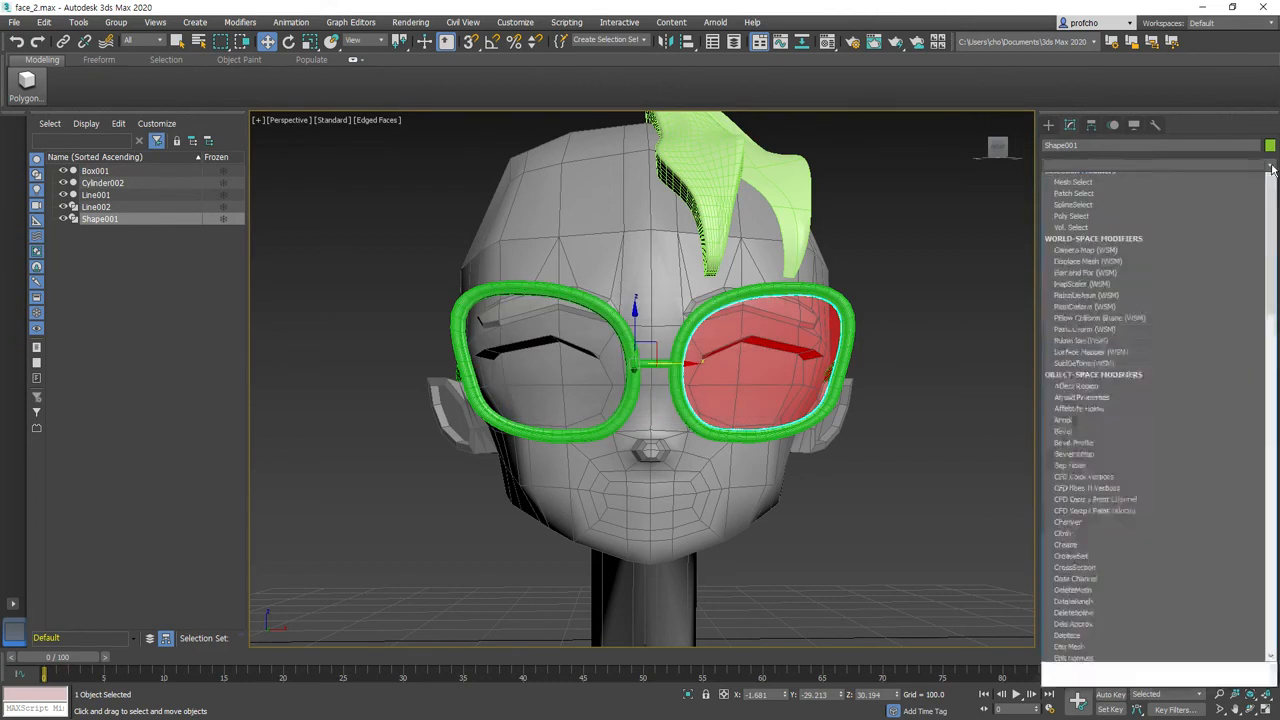
pyautogui.scroll(-20, 1265, 175)
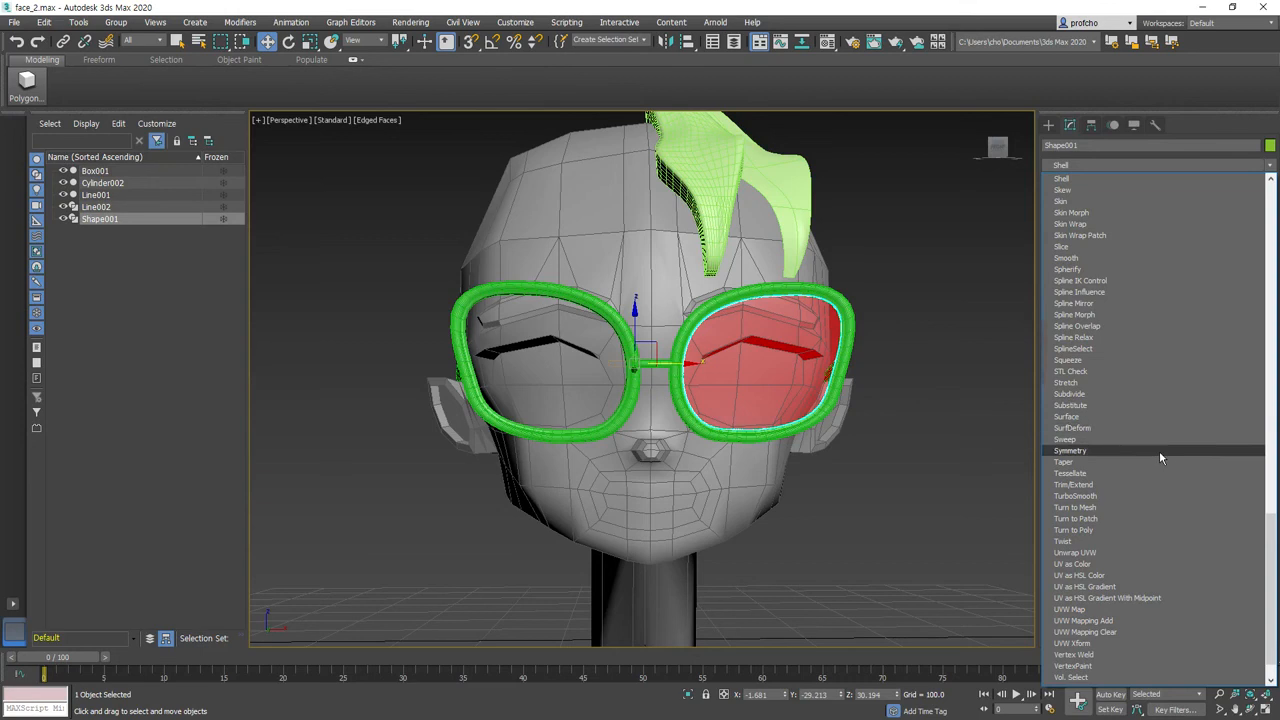
pyautogui.click(1159, 450)
pyautogui.click(1148, 328)
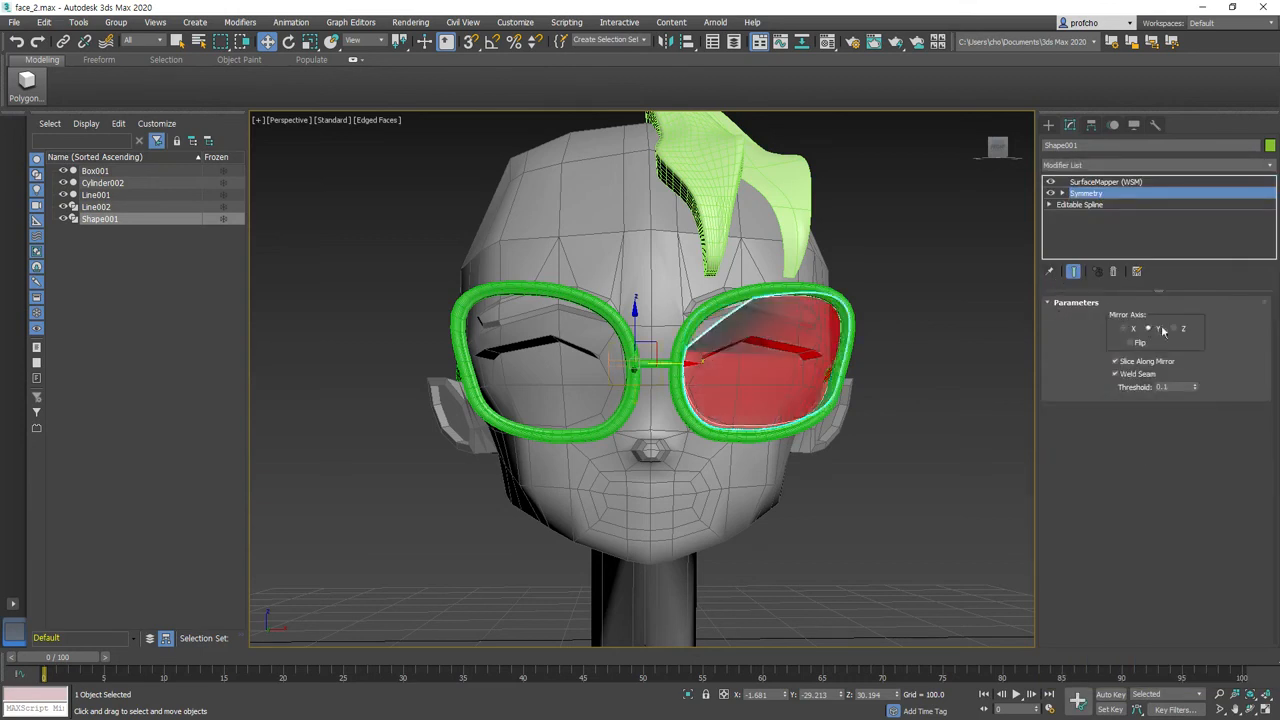
pyautogui.click(1173, 329)
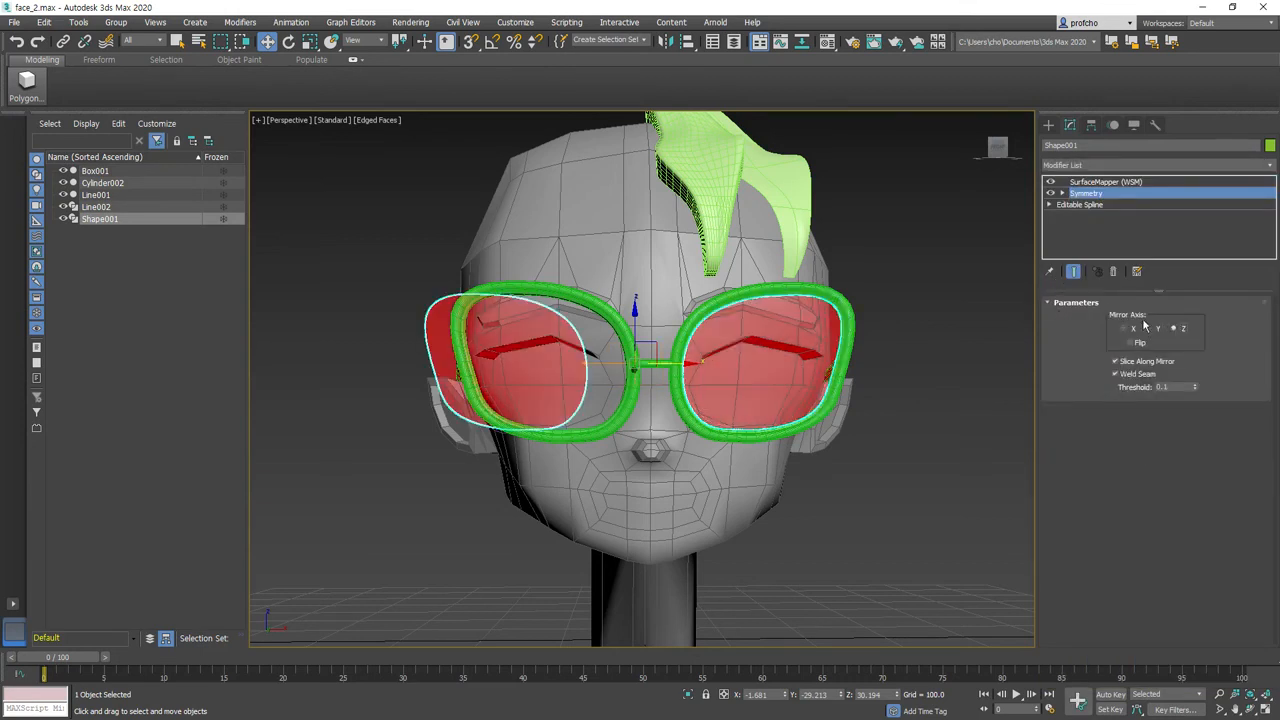
# - Move the Symmetry mirror plane along X to about 0.32 so the mirrored lens fits the opposite rim
pyautogui.click(1062, 193)
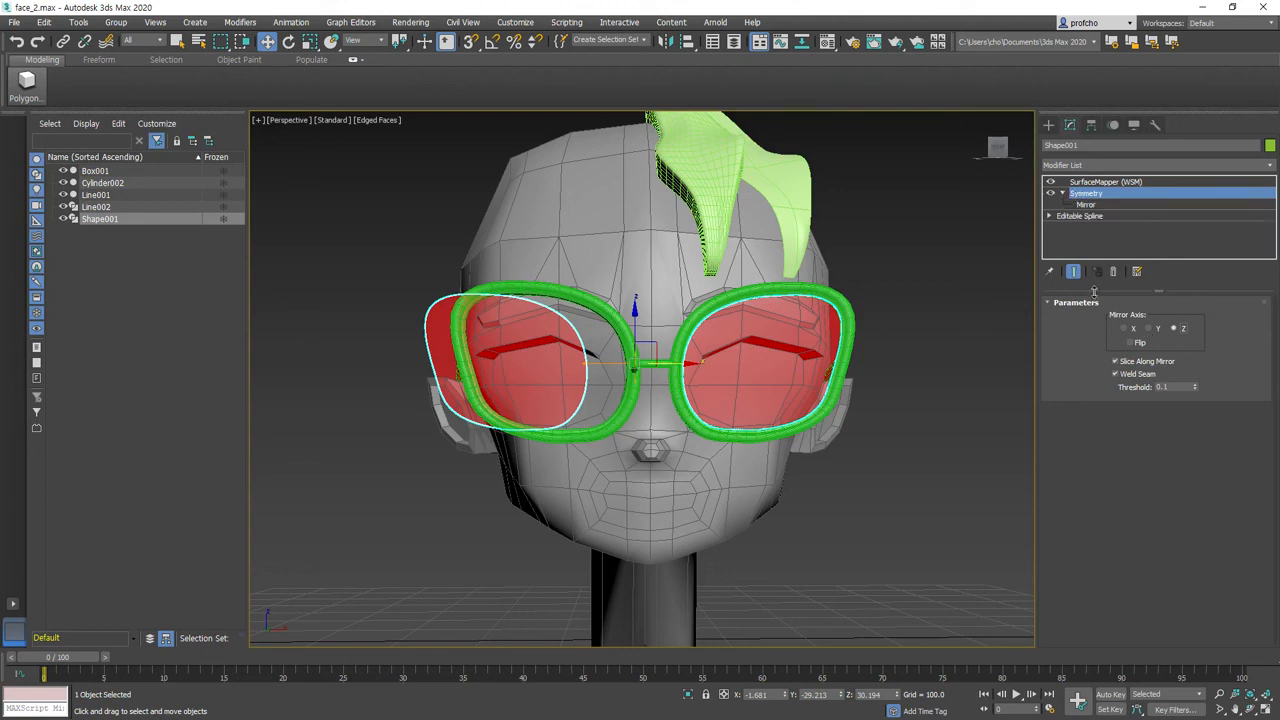
pyautogui.click(1093, 205)
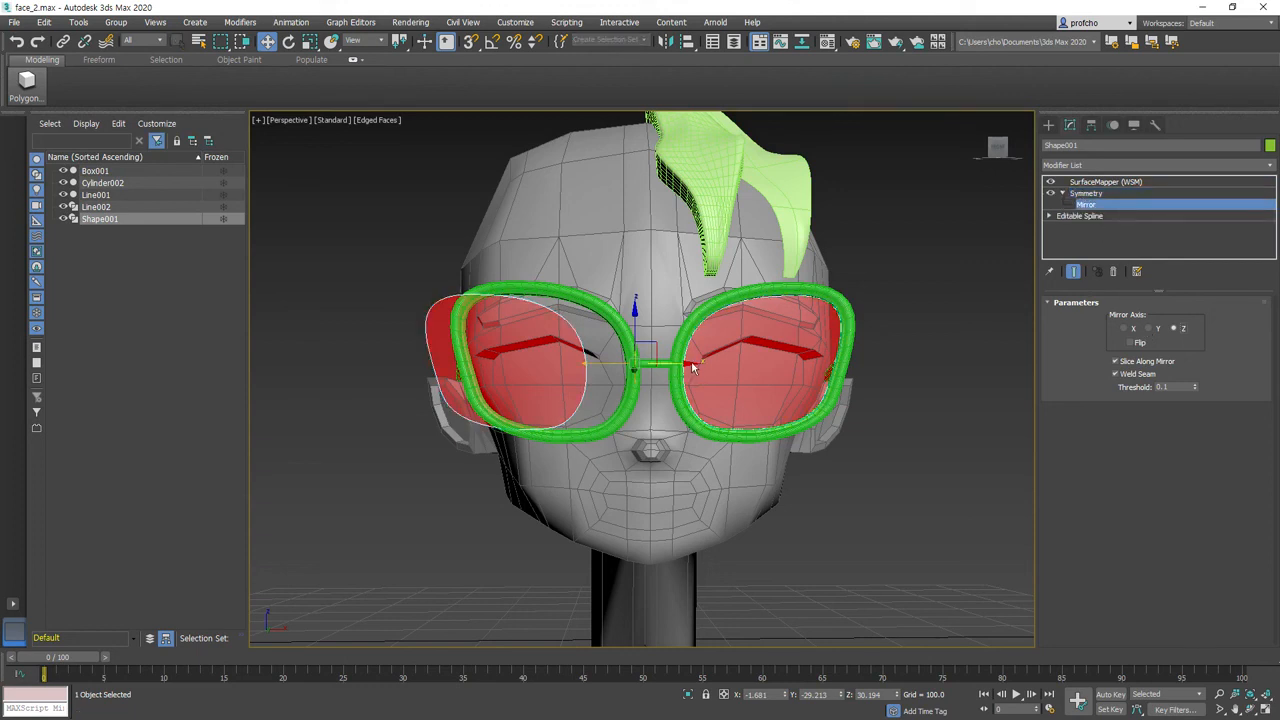
pyautogui.moveTo(691, 363); pyautogui.dragTo(710, 364)
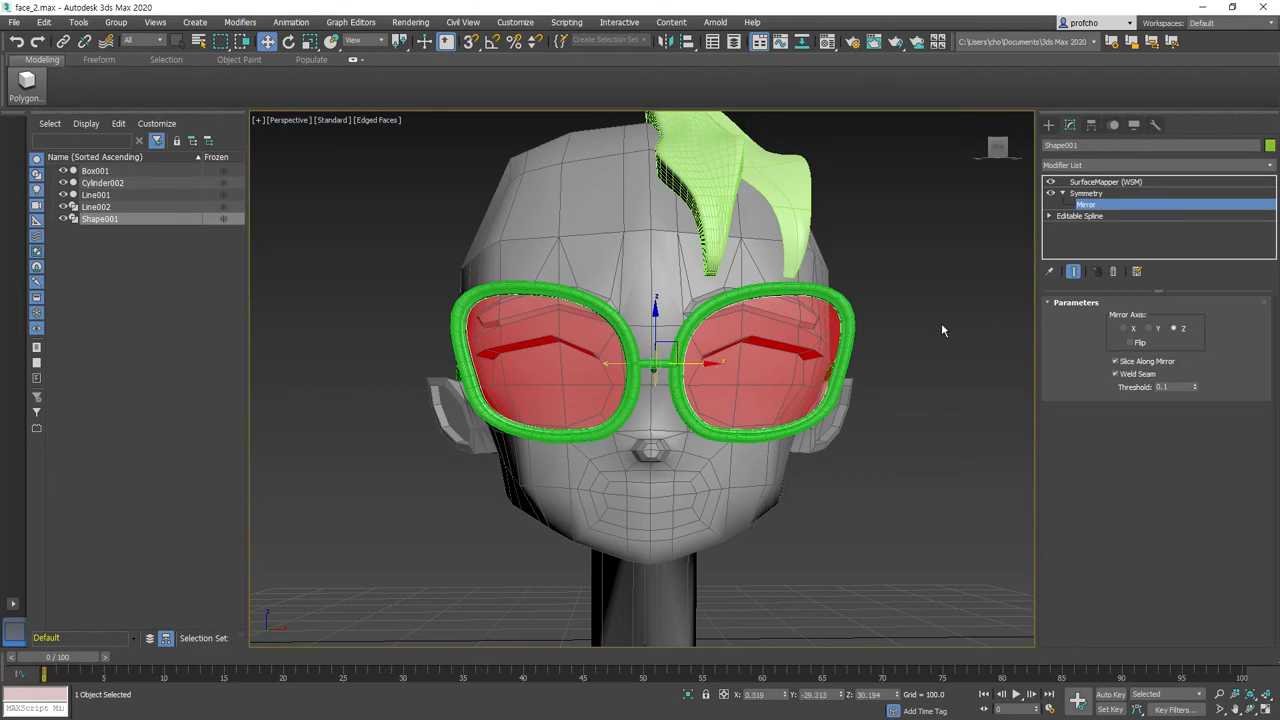
# - Collapse all modifiers of Shape001 into an editable mesh and select its Editable Mesh level
pyautogui.click(1100, 183)
pyautogui.rightClick(1100, 185)
pyautogui.click(1105, 316)
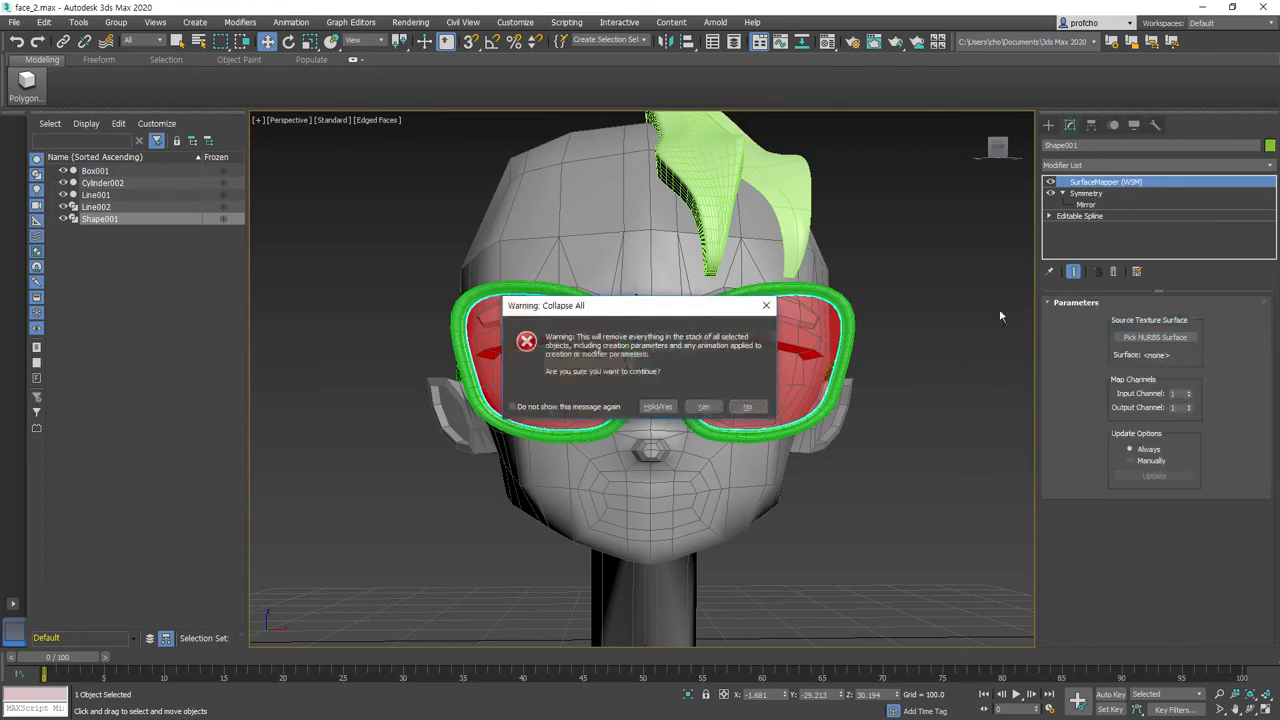
pyautogui.click(703, 407)
pyautogui.rightClick(1128, 186)
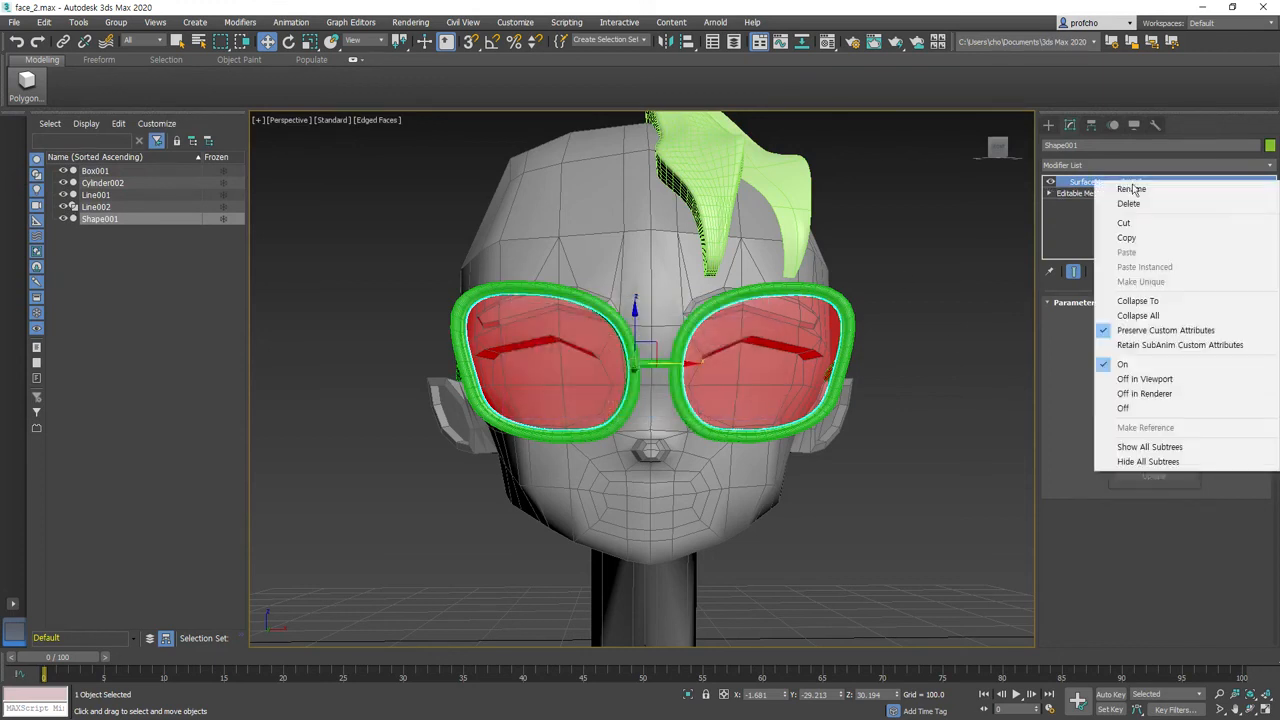
pyautogui.click(1138, 315)
pyautogui.click(703, 407)
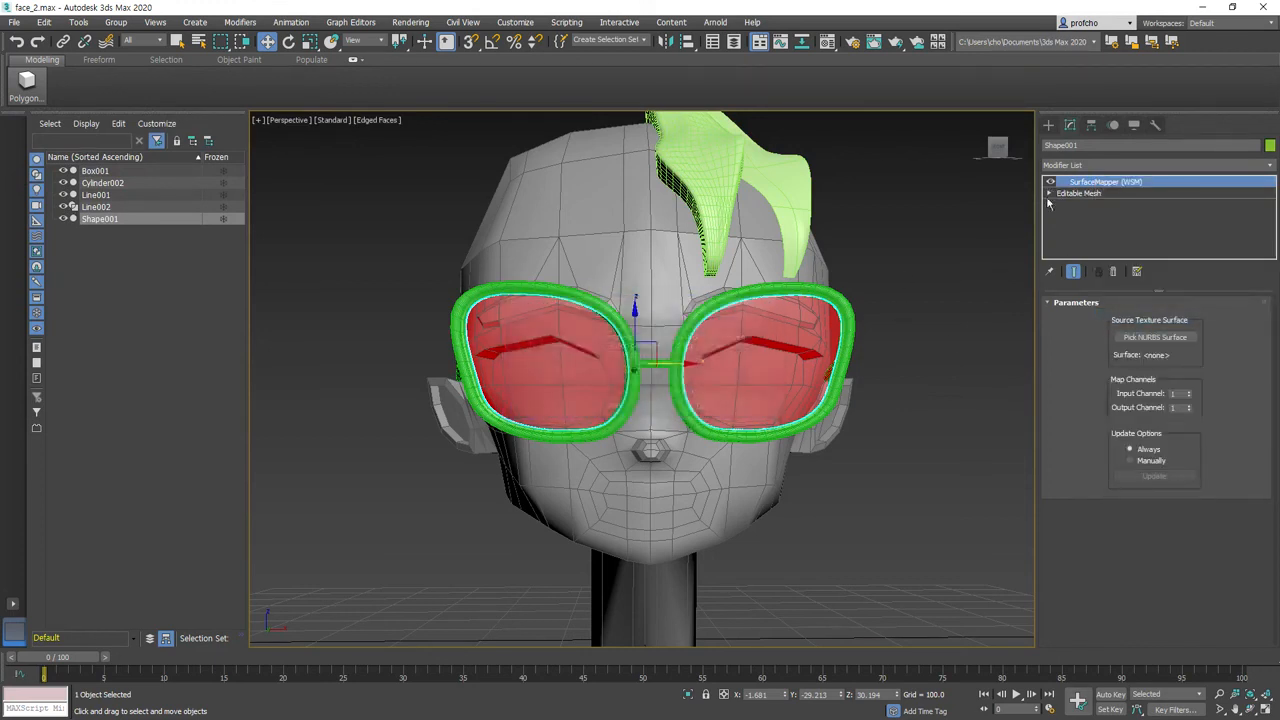
pyautogui.click(1090, 193)
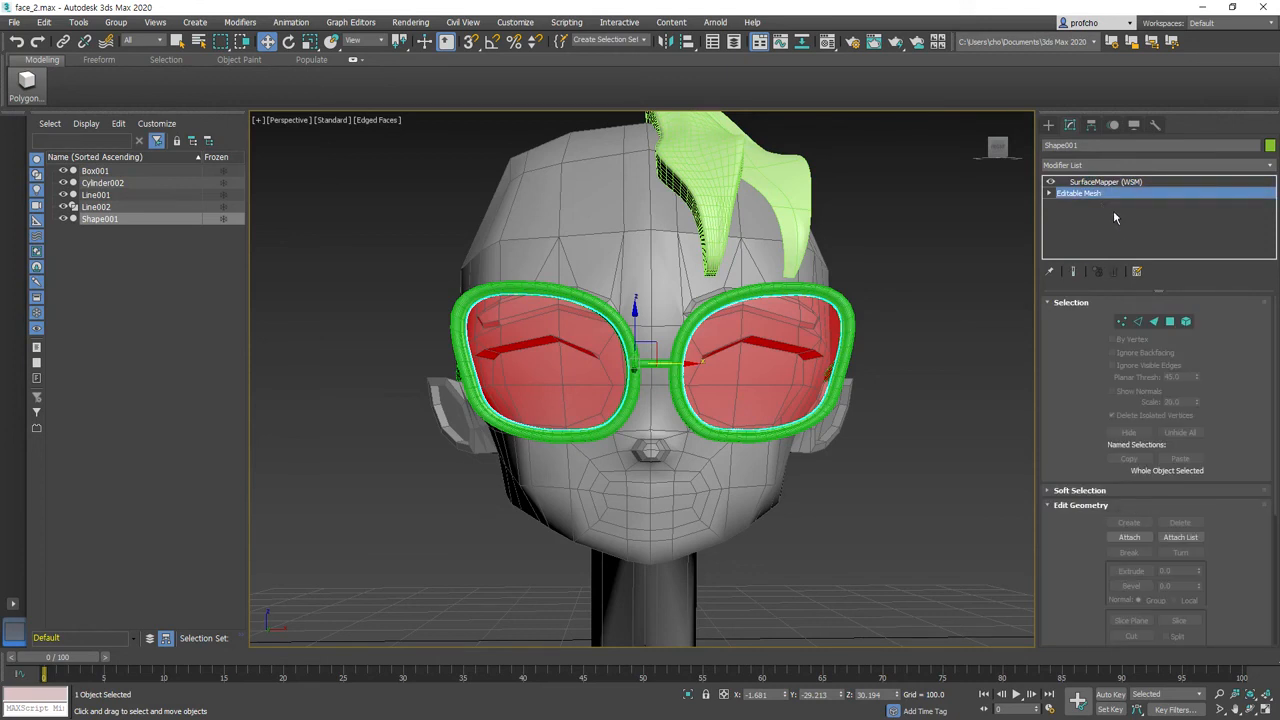
# - Deselect the lenses and examine the whole head with its glasses and hair from several angles
pyautogui.click(979, 378)
pyautogui.scroll(-5, 920, 456)
pyautogui.moveTo(914, 362); pyautogui.dragTo(750, 372, button='middle')
pyautogui.scroll(3, 784, 436)
pyautogui.click(1250, 710)
pyautogui.moveTo(574, 440); pyautogui.dragTo(760, 326)
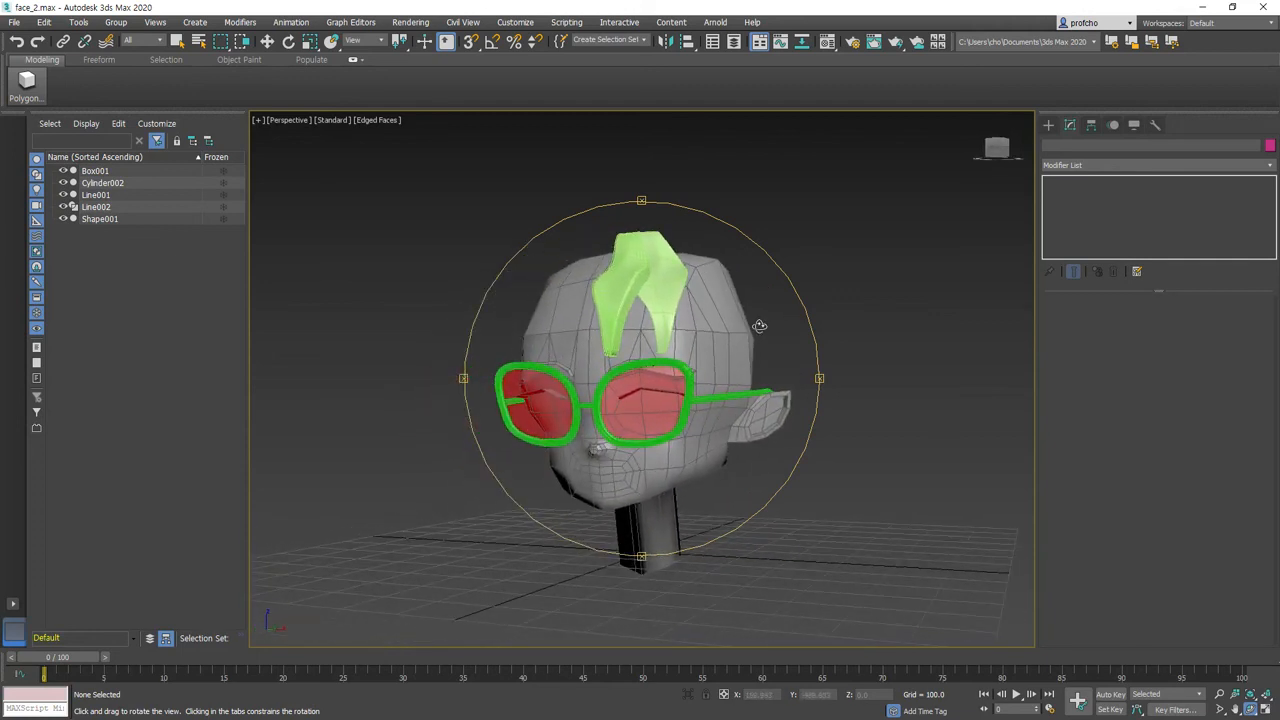
pyautogui.moveTo(625, 362)
pyautogui.mouseDown()
pyautogui.moveTo(723, 347)
pyautogui.moveTo(624, 360)
pyautogui.moveTo(640, 358)
pyautogui.mouseUp()
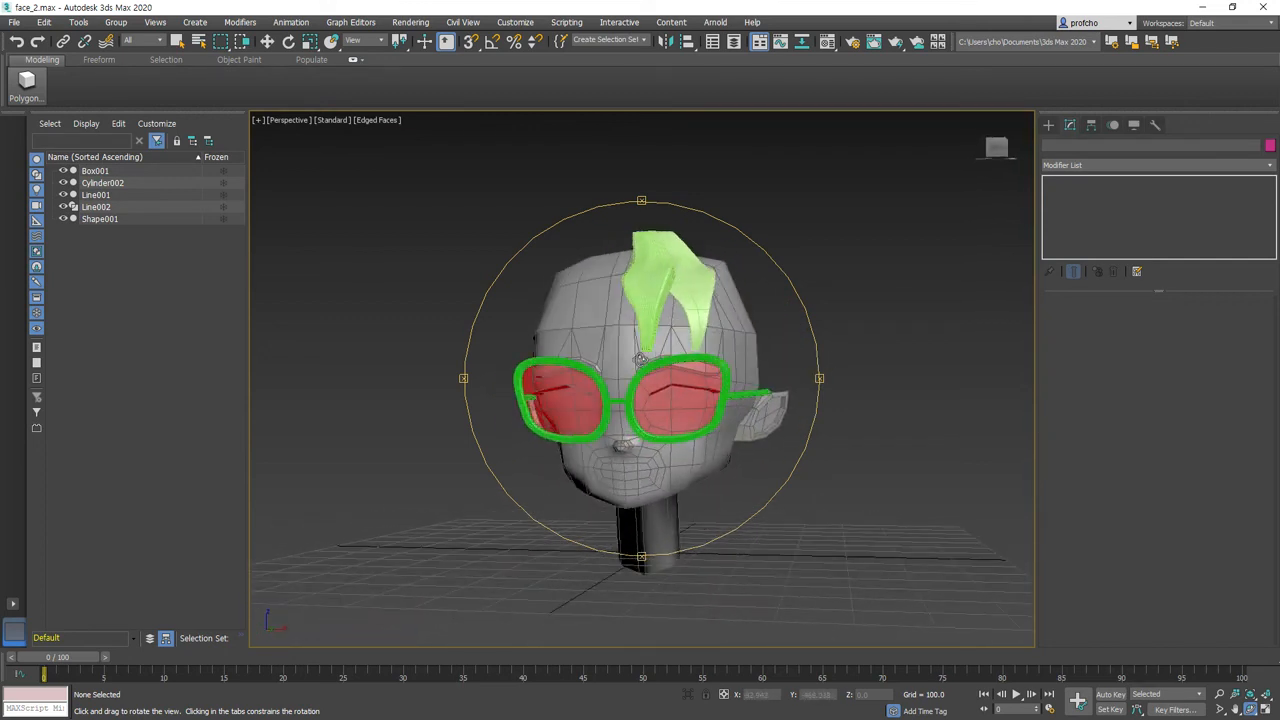